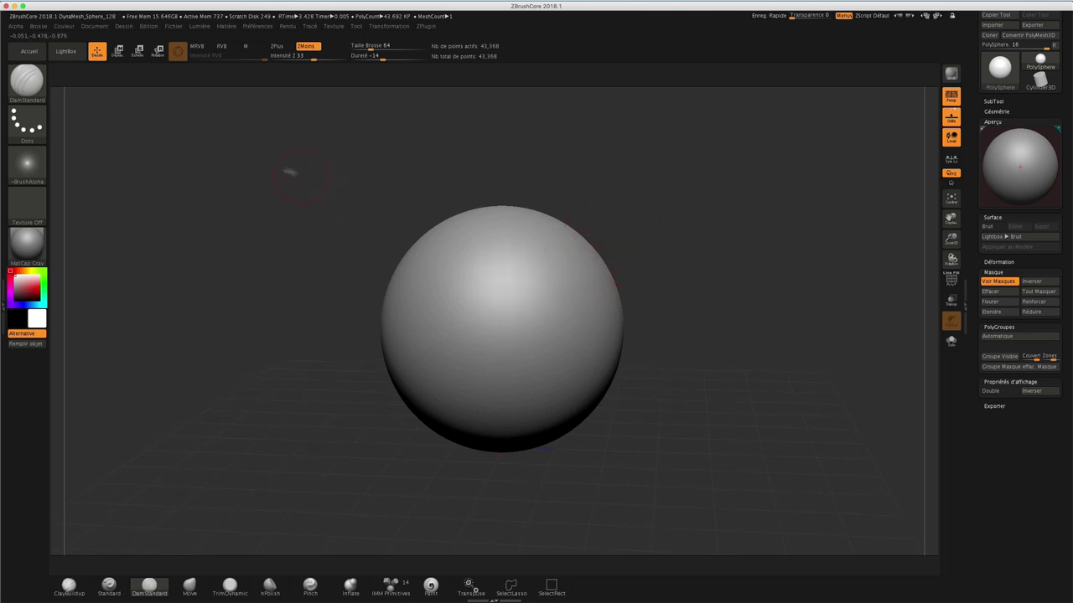
- Load the Pingouin01.ZPR project from disk without saving the sphere, and turn the penguin to a front view
left_click(65, 51)
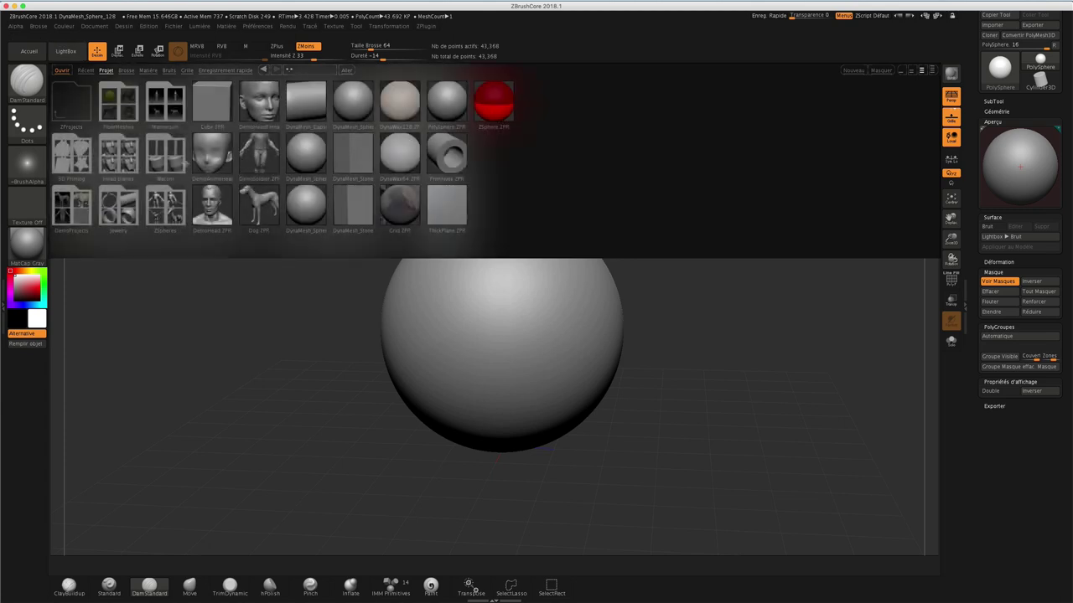
left_click(64, 70)
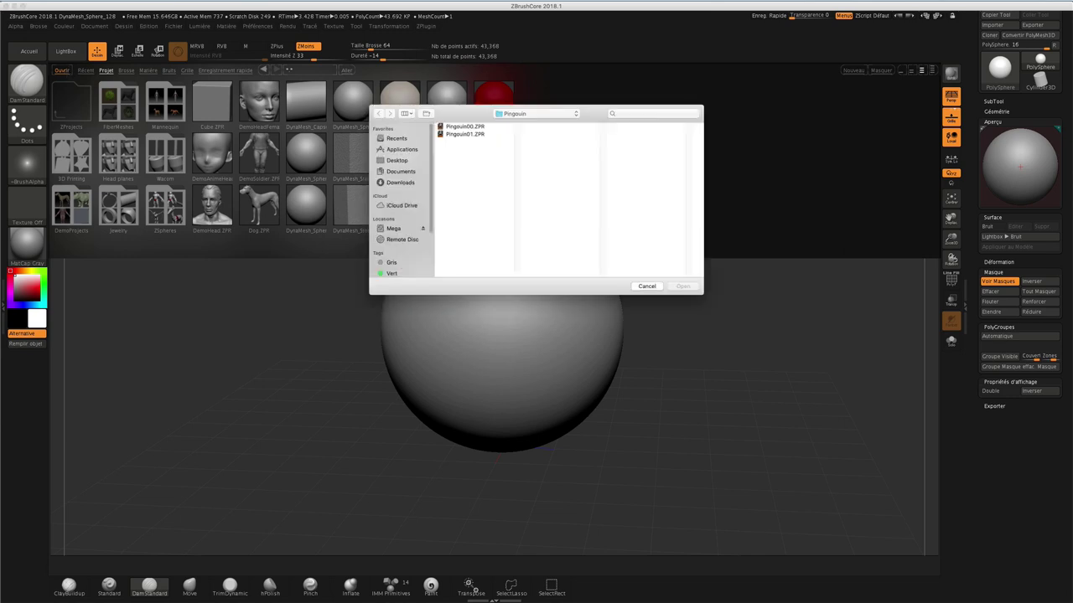
left_click(463, 134)
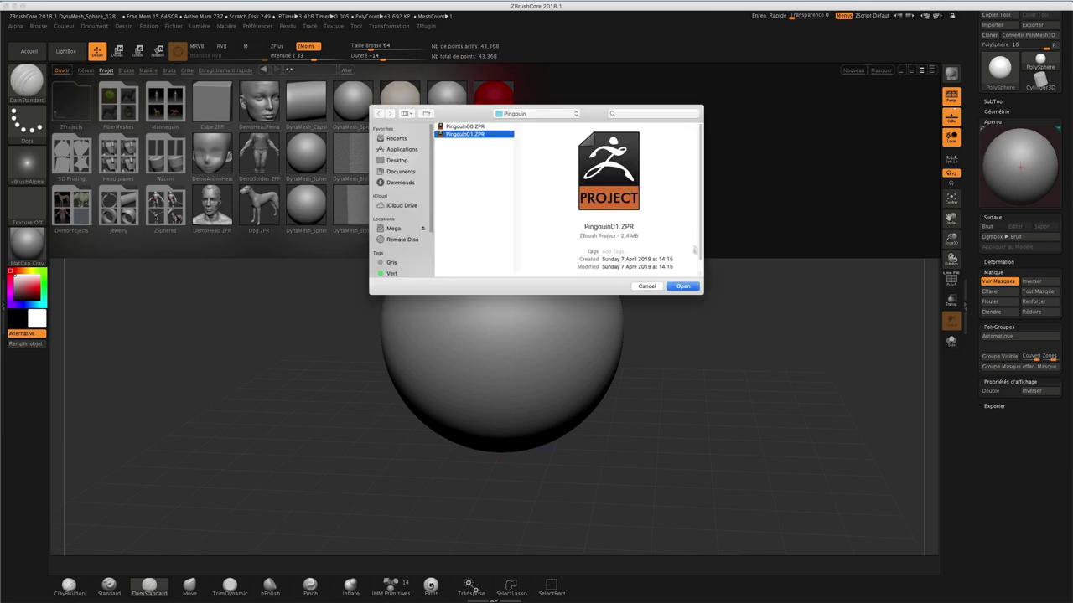
left_click(681, 287)
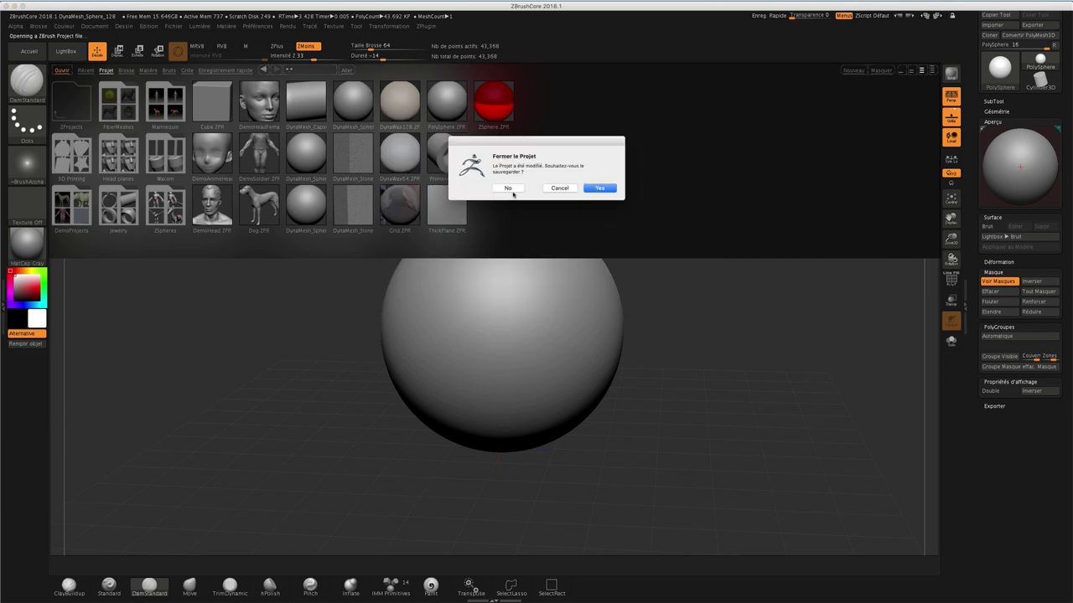
left_click(509, 189)
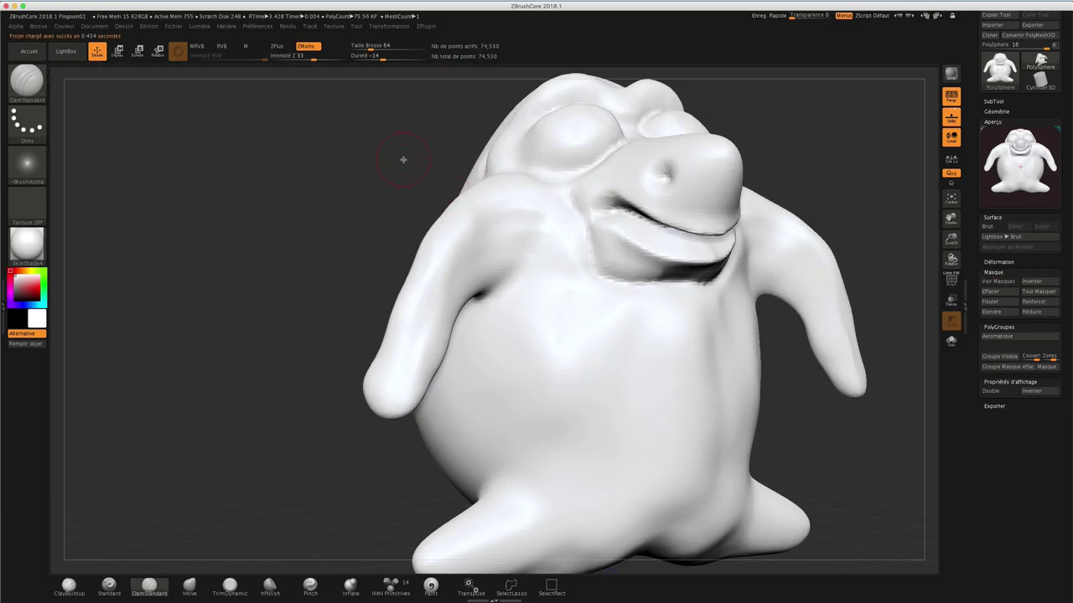
mouse_move(404, 159)
left_mouse_down()
mouse_move(359, 172)
mouse_move(383, 168)
left_mouse_up()
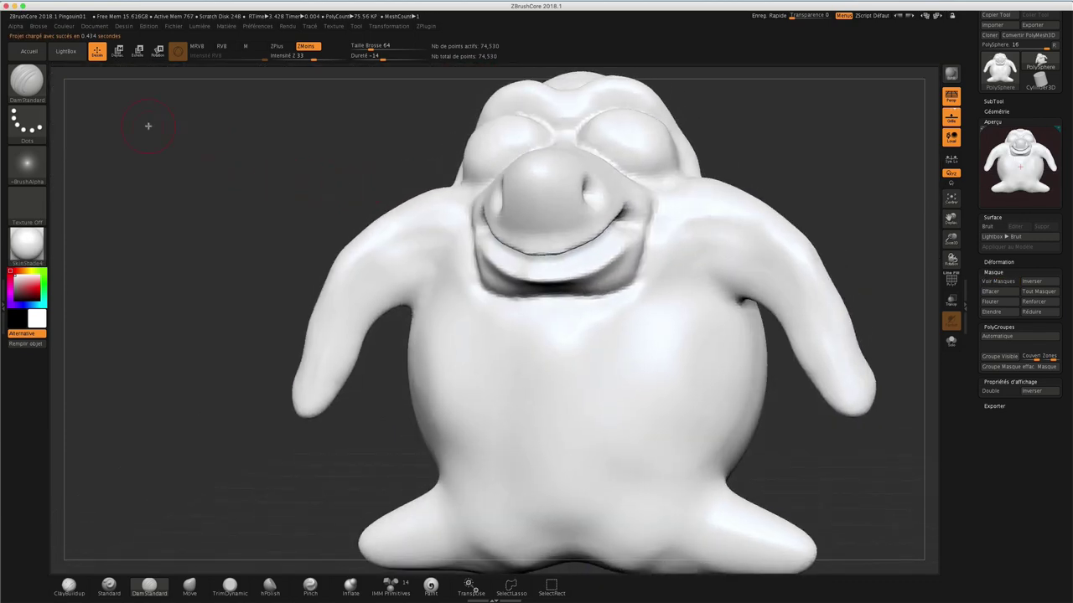
- Open the MicroMesh01 sample from FiberMeshes, discarding penguin changes, and render it with Shift+R
left_click(68, 54)
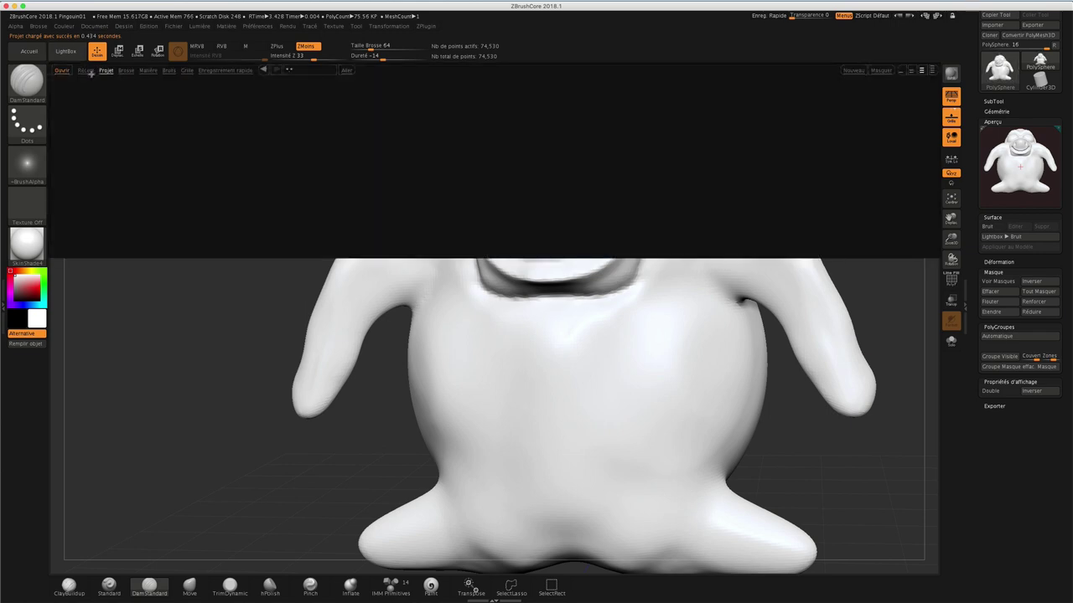
left_click(86, 72)
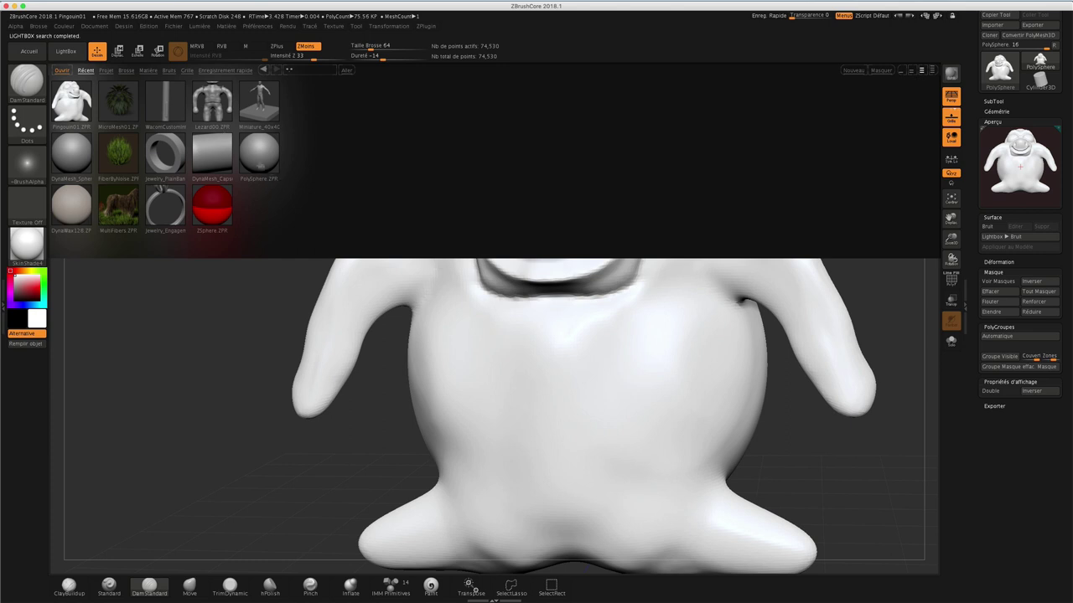
left_click(106, 71)
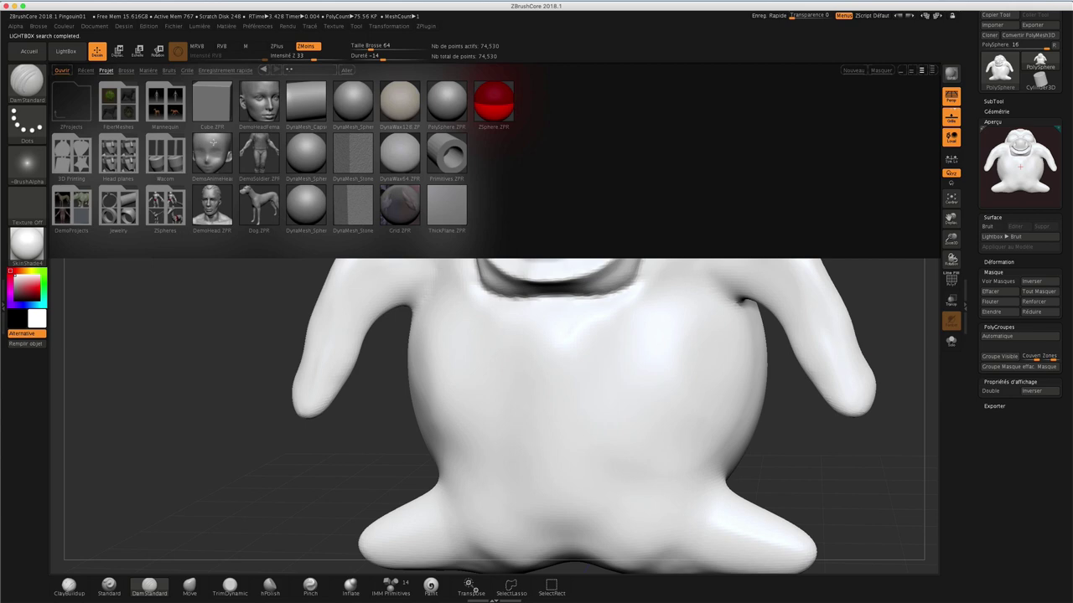
double_click(123, 102)
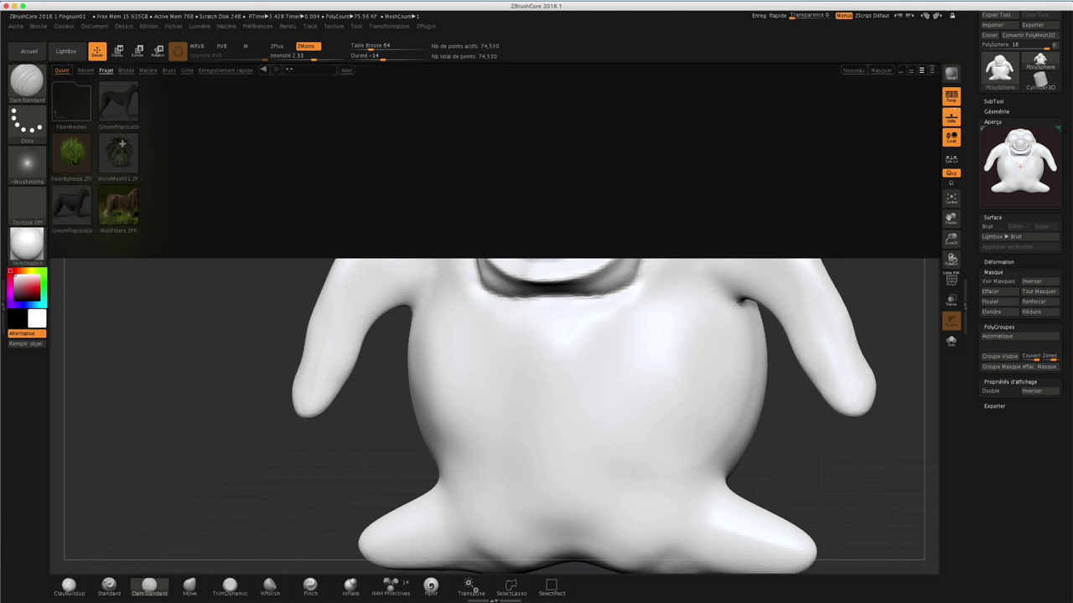
double_click(119, 155)
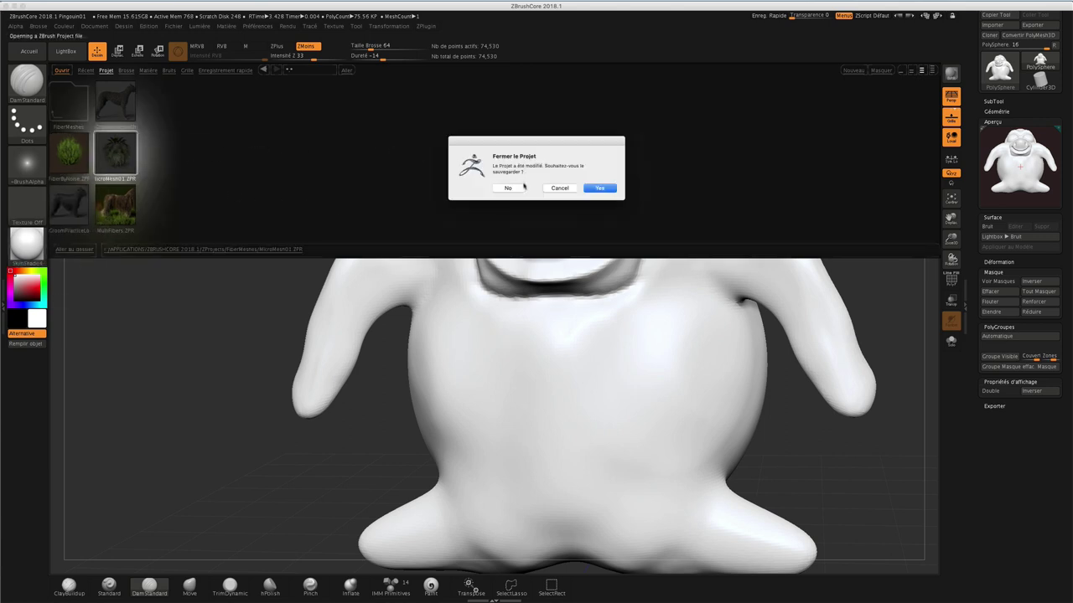
left_click(521, 190)
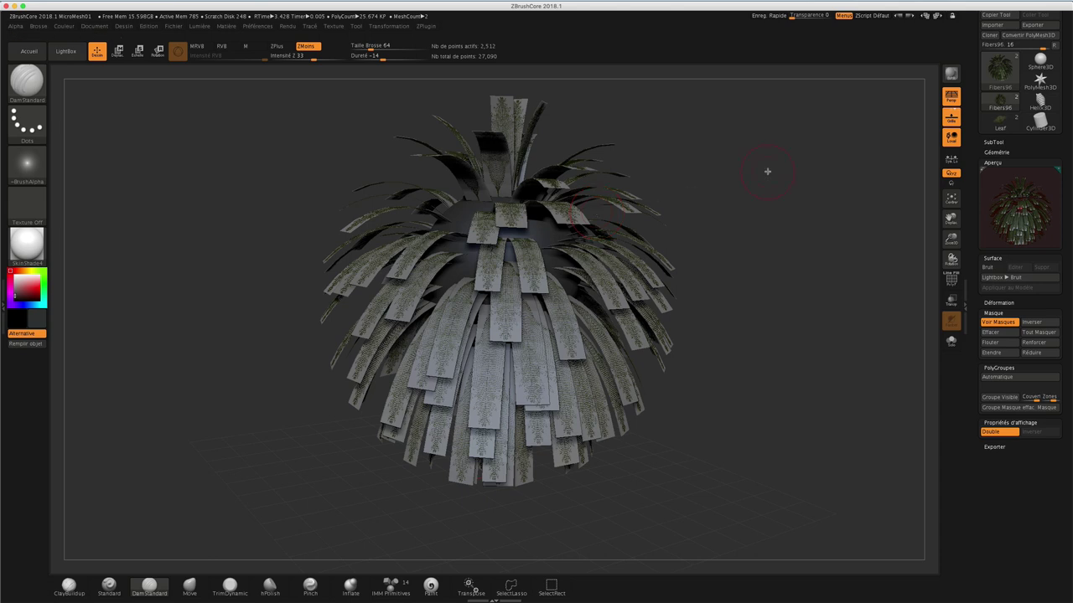
key("shift+r")
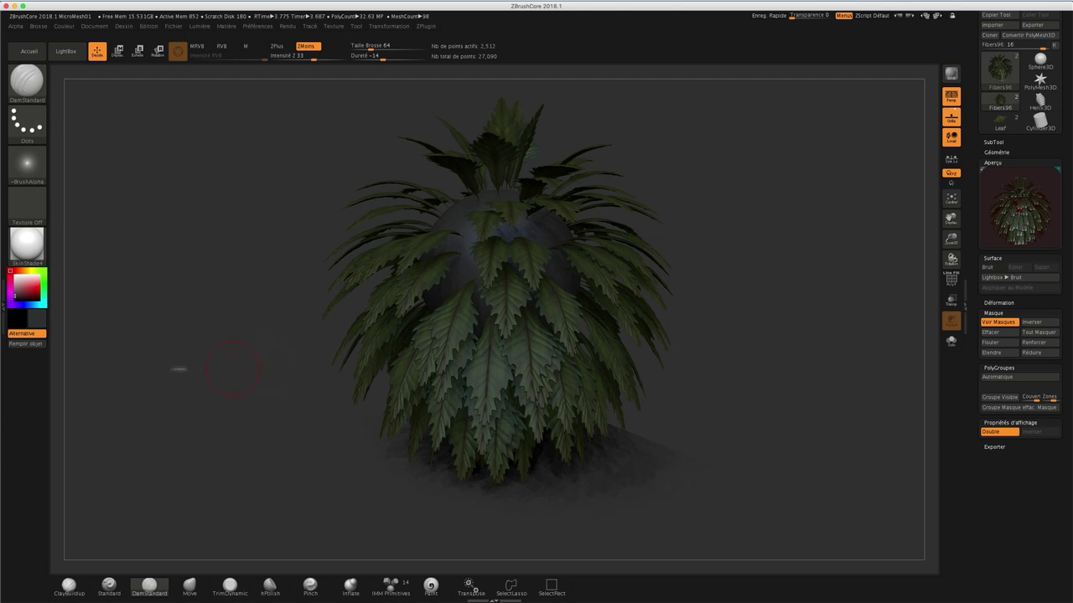
- Load HeadPlanes_Male_256 from the Head planes folder without saving, viewed three-quarter
left_click(66, 53)
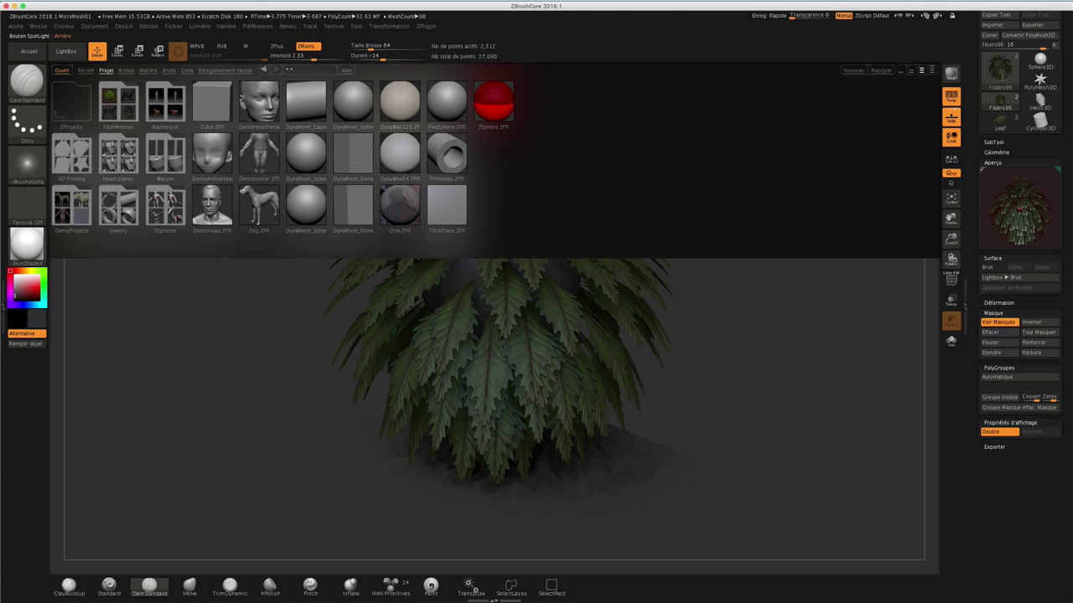
left_click(118, 154)
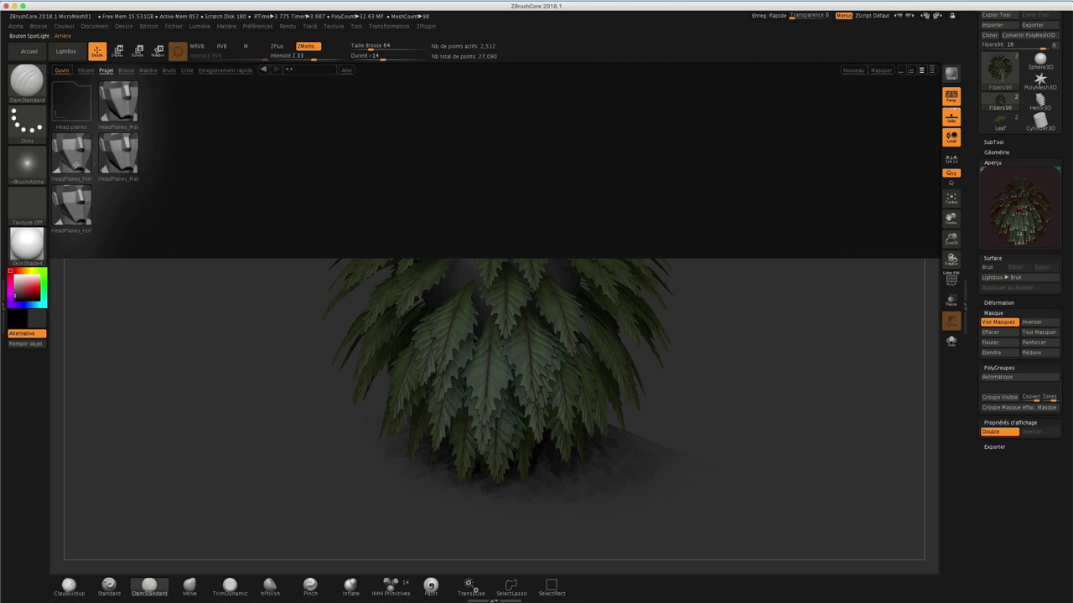
double_click(117, 154)
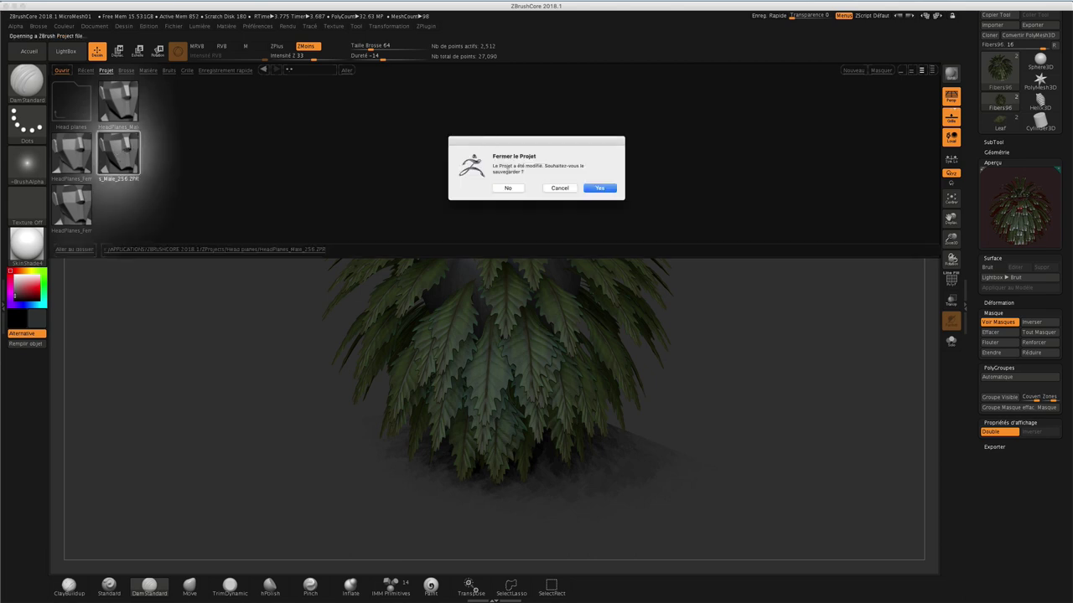
left_click(507, 189)
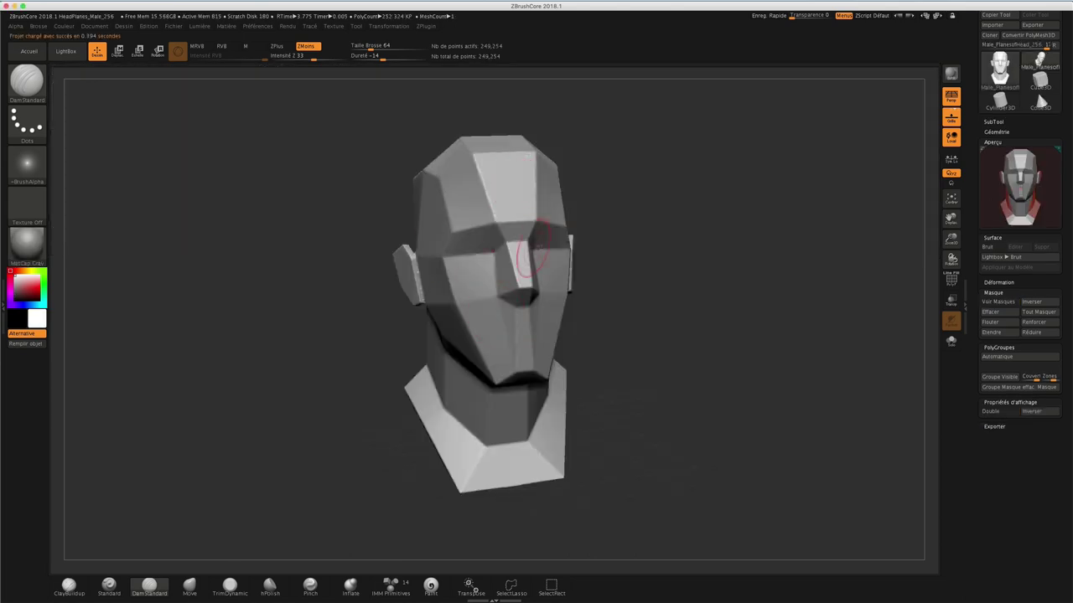
left_click_drag(603, 218, 615, 206)
- Carve creases by the eye and ear, then build ClayBuildup clay on both cheeks at size 120
left_click_drag(432, 243, 440, 286)
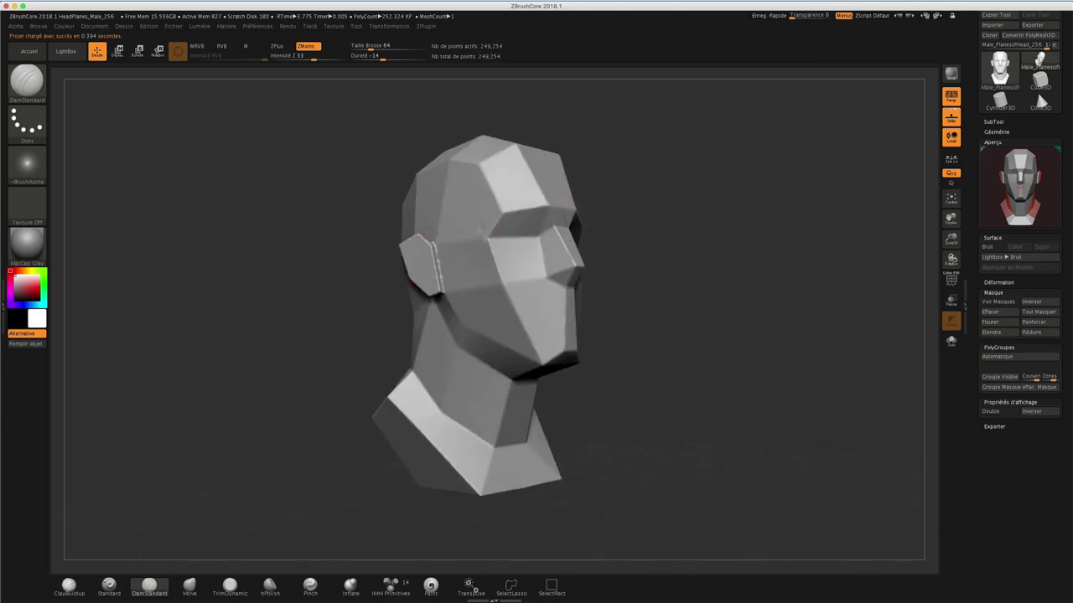
mouse_move(485, 229)
left_mouse_down()
mouse_move(488, 268)
mouse_move(476, 280)
left_mouse_up()
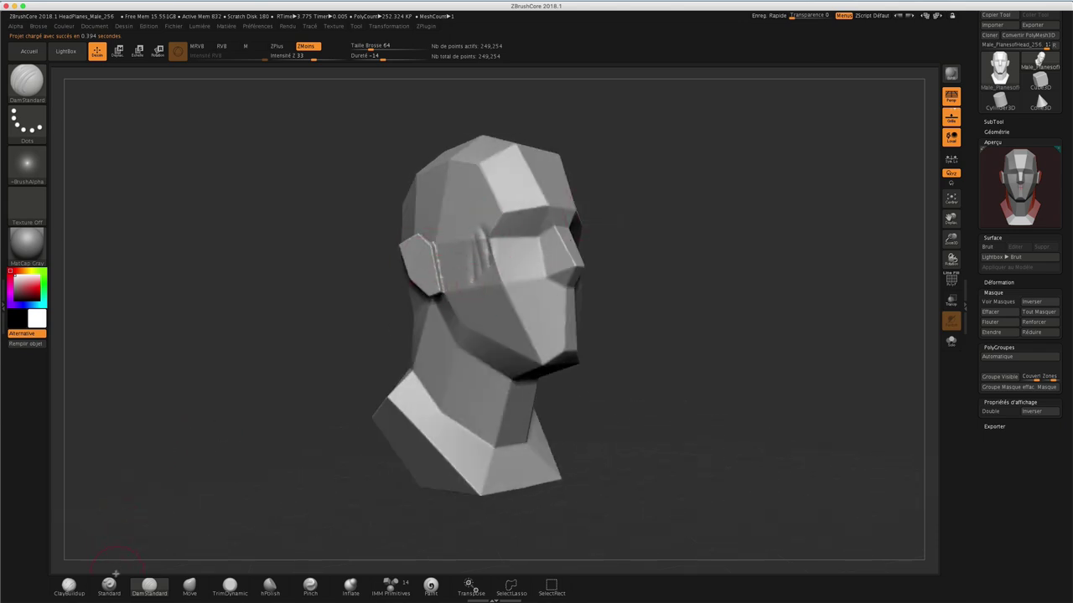
left_click(69, 585)
mouse_move(469, 243)
left_mouse_down()
mouse_move(473, 285)
mouse_move(485, 291)
mouse_move(470, 271)
left_mouse_up()
key("space")
left_click_drag(473, 235, 465, 284)
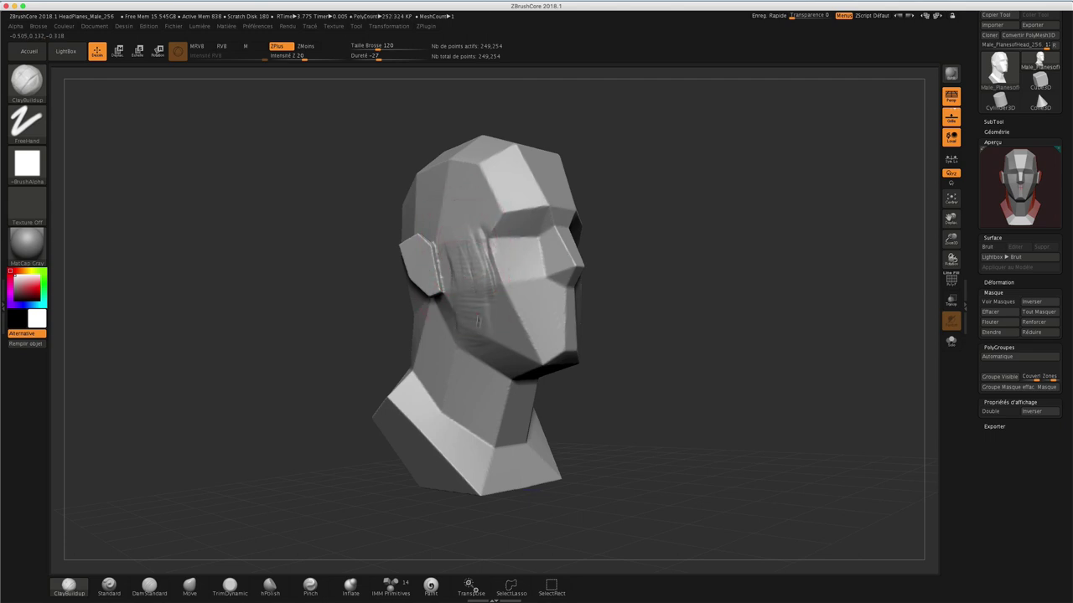
mouse_move(666, 290)
left_mouse_down()
mouse_move(628, 310)
mouse_move(537, 277)
mouse_move(609, 241)
mouse_move(537, 289)
left_mouse_up()
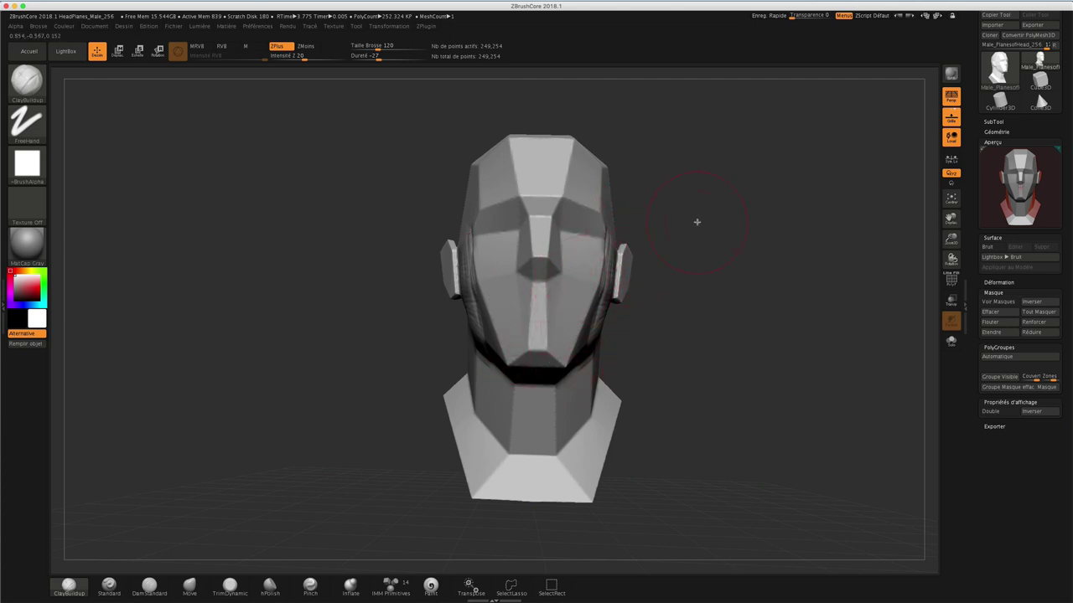
left_click_drag(586, 247, 573, 307)
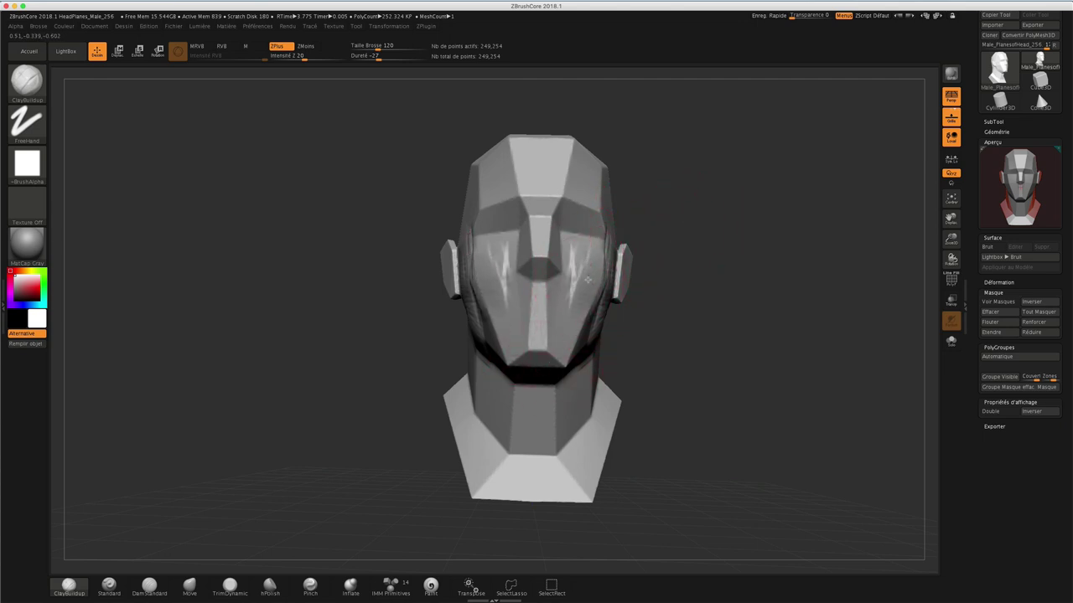
mouse_move(695, 208)
left_mouse_down()
mouse_move(709, 230)
mouse_move(691, 217)
mouse_move(709, 187)
mouse_move(713, 198)
left_mouse_up()
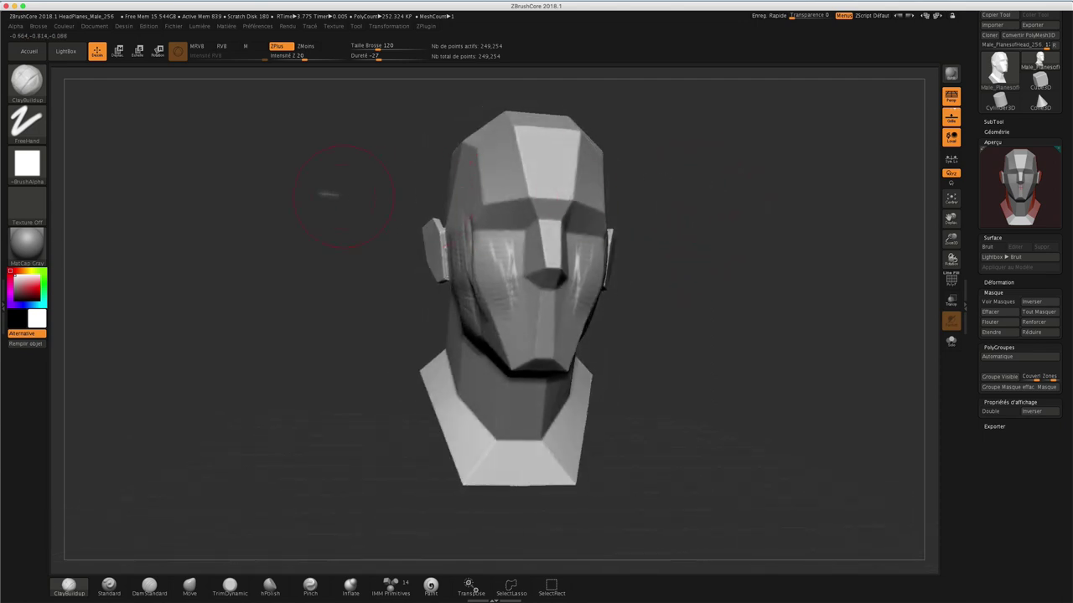
- Open DemoRhino from DemoProjects without saving, show its polygroups and wireframe, and rotate it
left_click(66, 52)
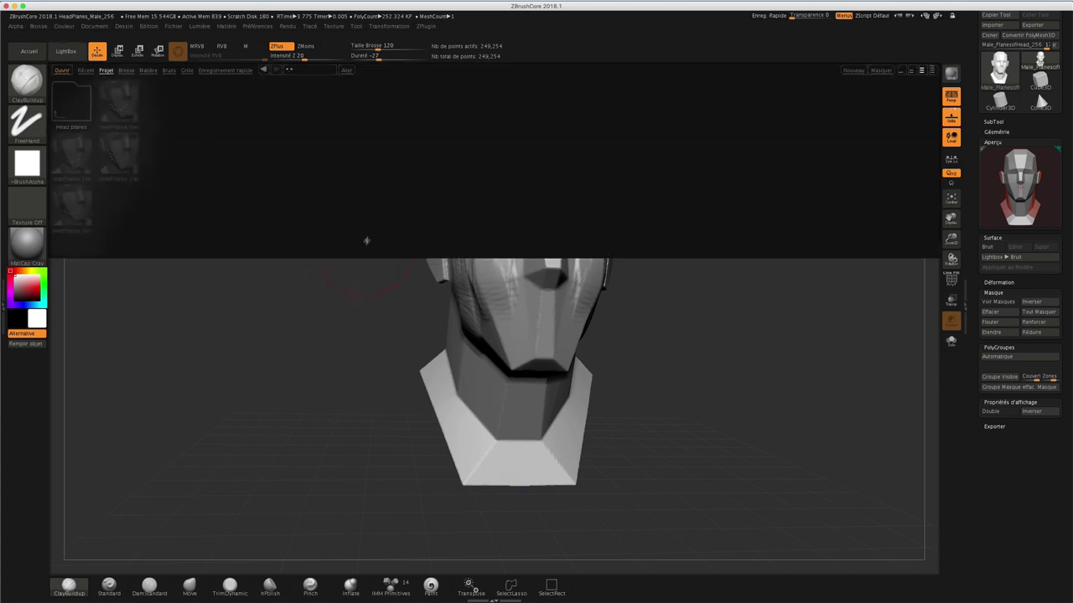
left_click(71, 104)
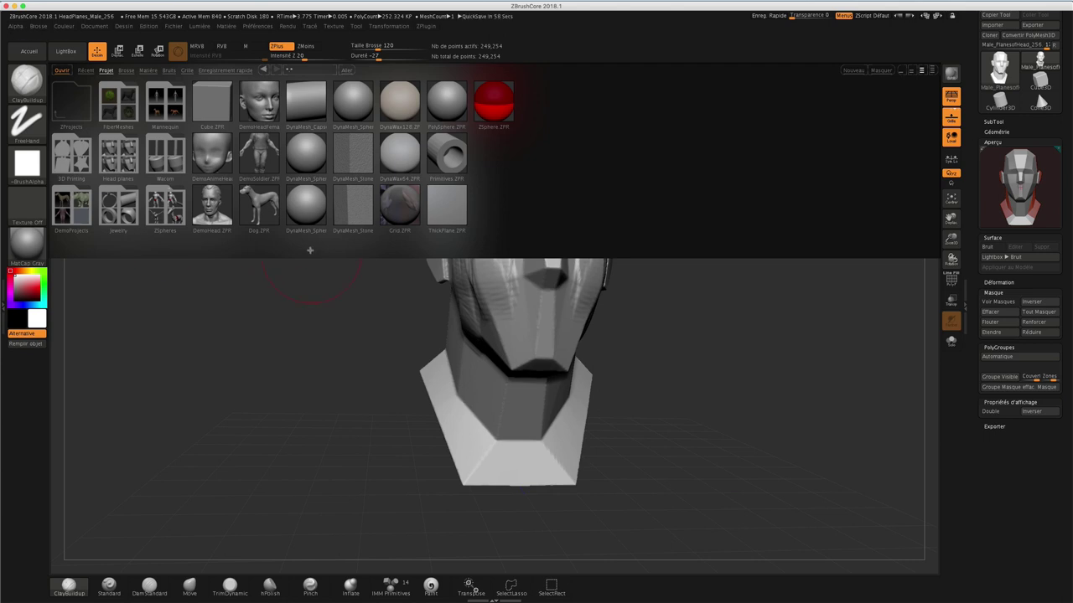
left_click(70, 208)
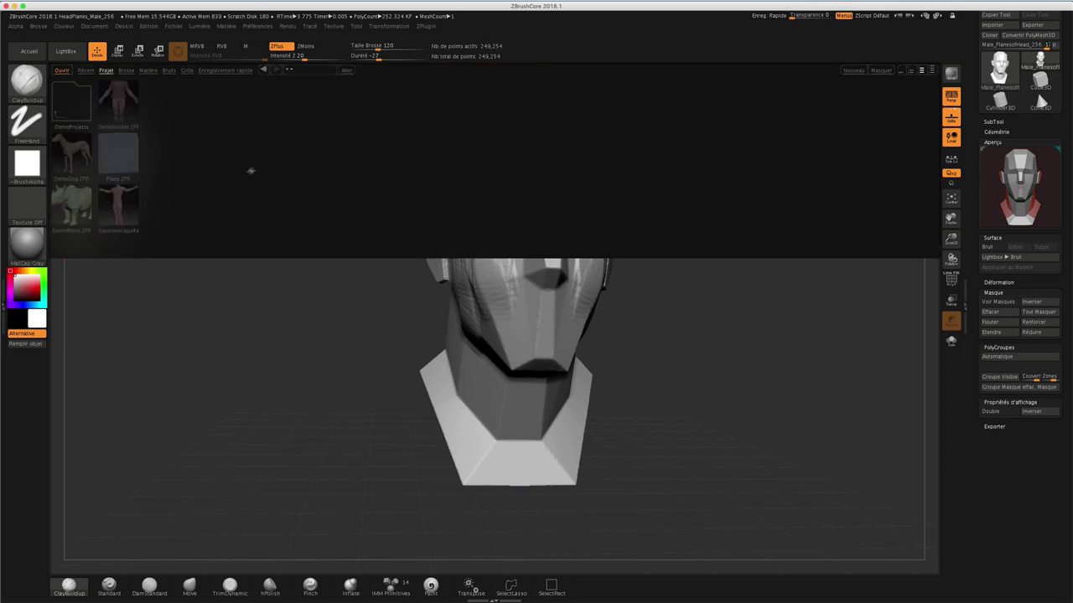
double_click(71, 201)
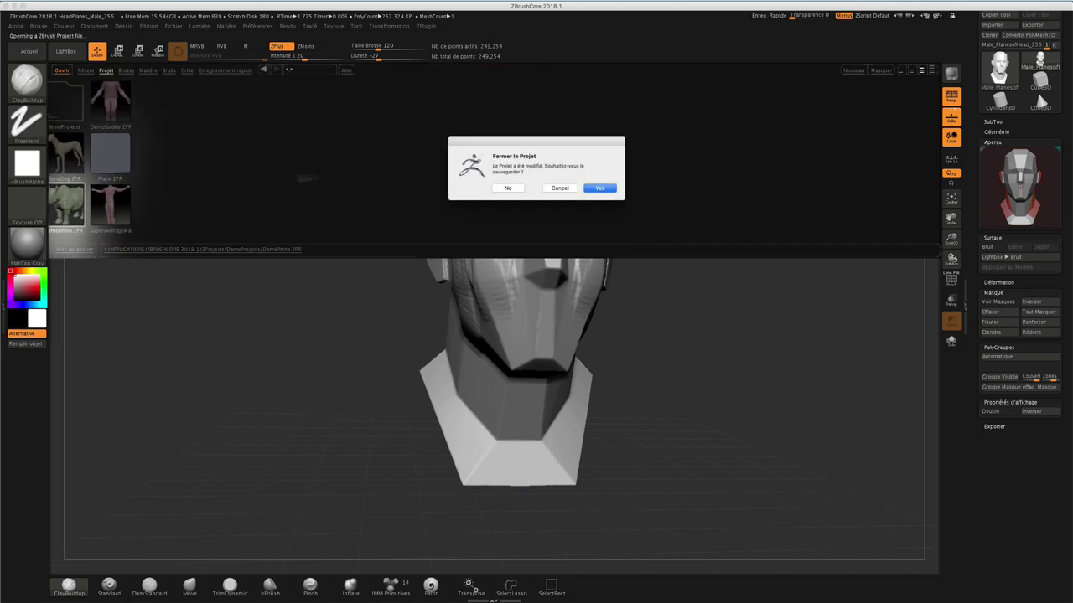
left_click(508, 190)
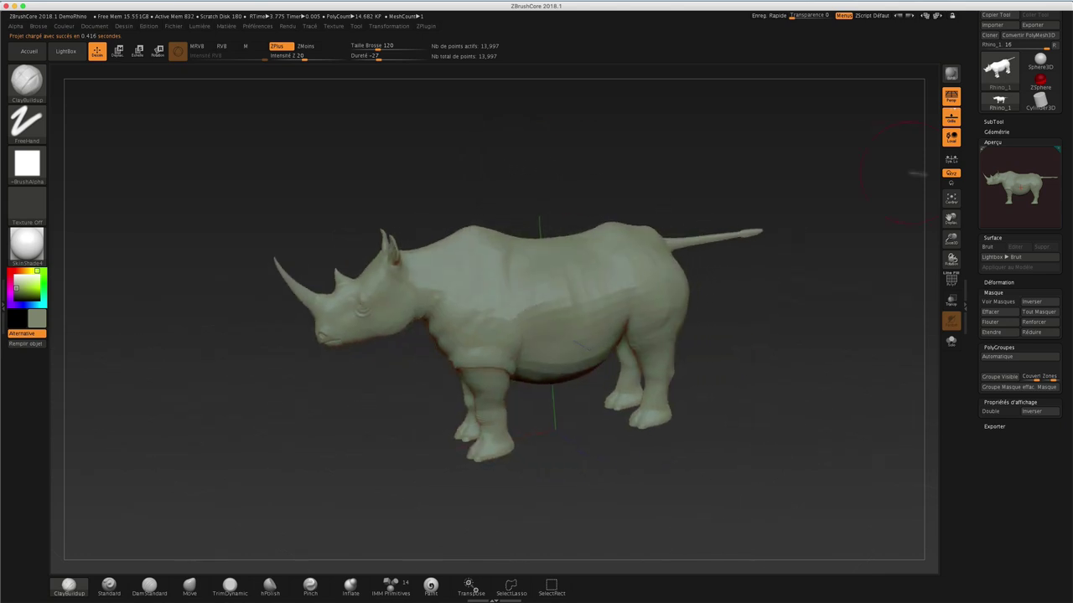
left_click(951, 280)
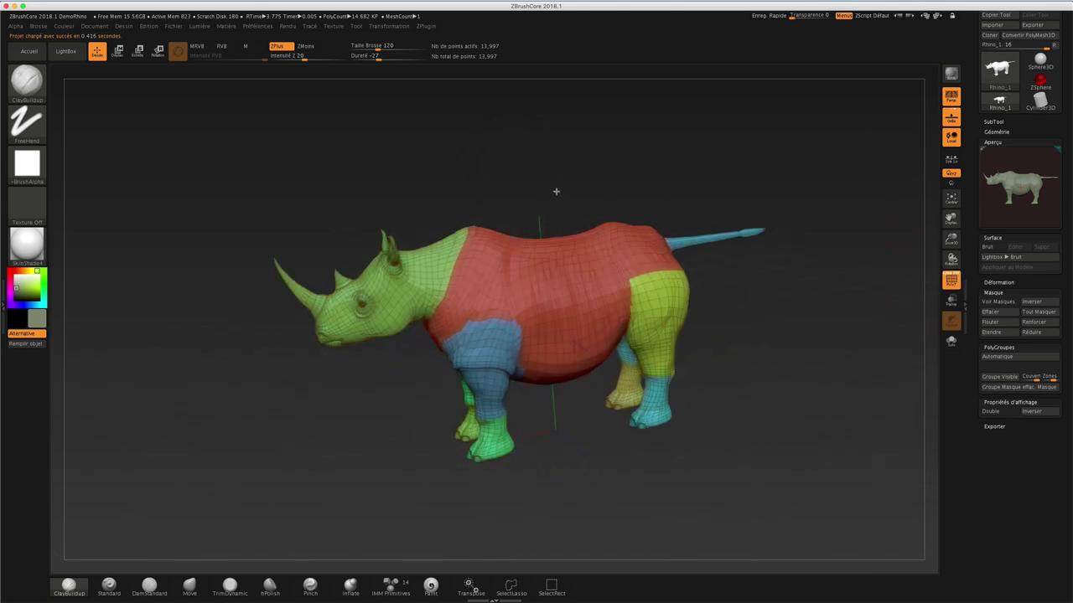
mouse_move(556, 187)
left_mouse_down()
mouse_move(596, 171)
mouse_move(587, 233)
left_mouse_up()
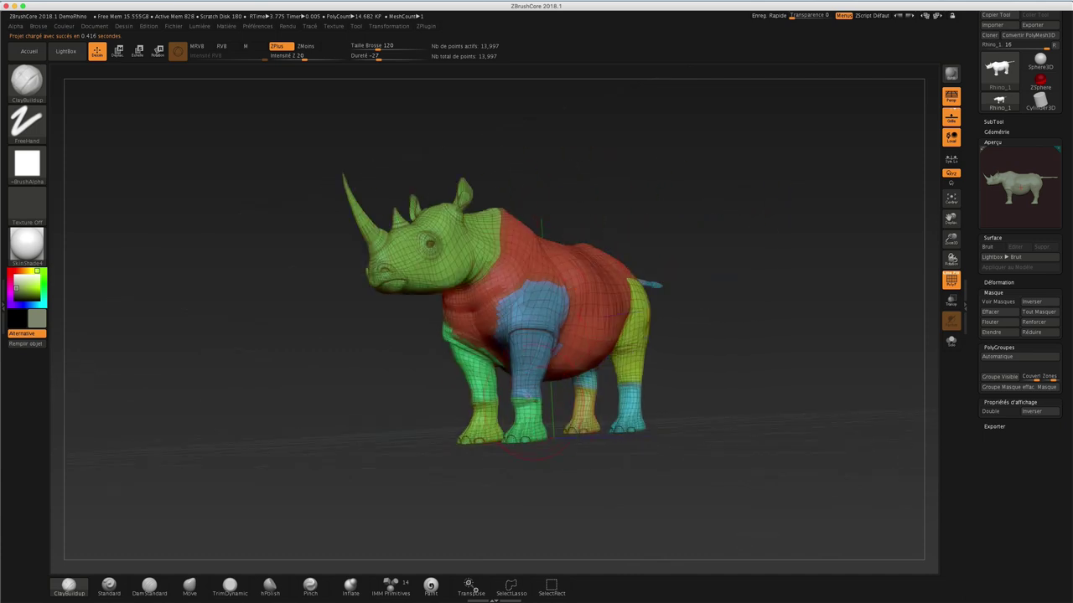
mouse_move(549, 169)
left_mouse_down()
mouse_move(598, 172)
mouse_move(538, 177)
mouse_move(531, 192)
mouse_move(577, 182)
mouse_move(569, 184)
left_mouse_up()
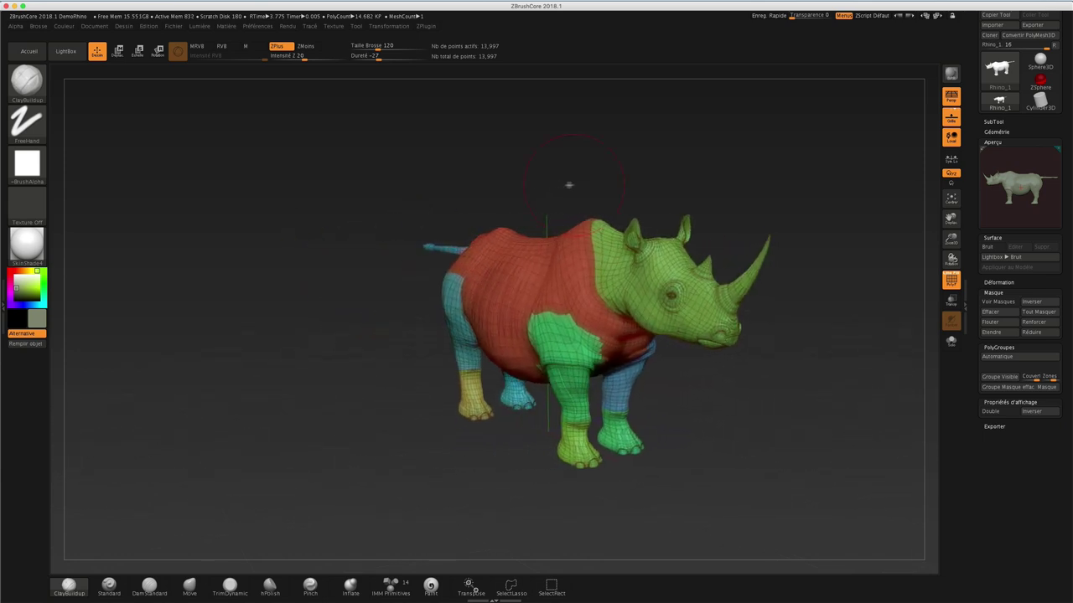
- Load the DynaWax128 sample without saving, and toggle its polygroup fill and wireframe display
left_click(68, 54)
left_click(67, 106)
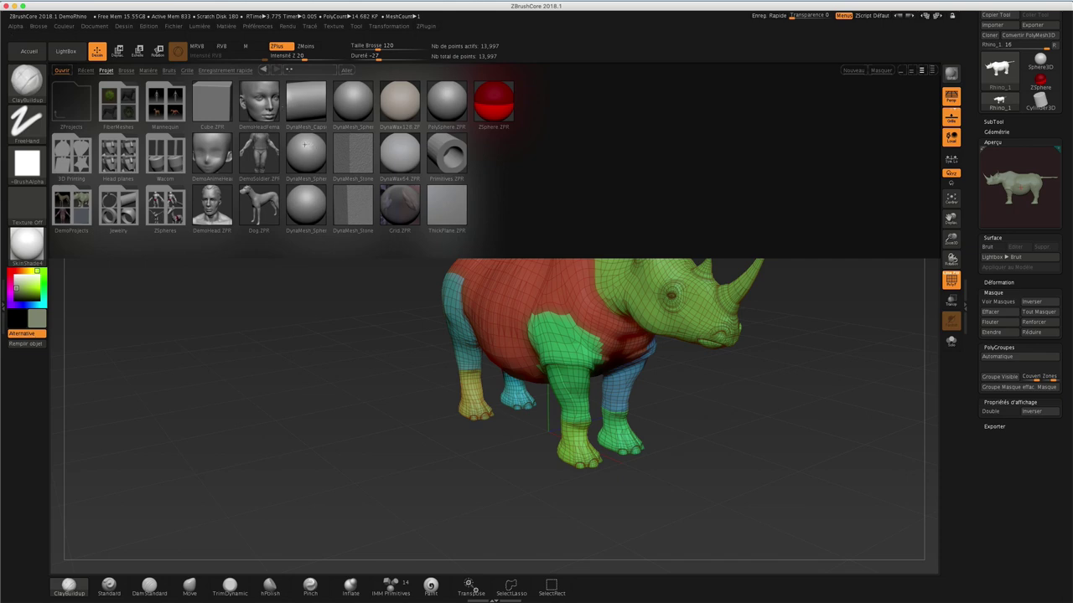
scroll(308, 151, "down", 1)
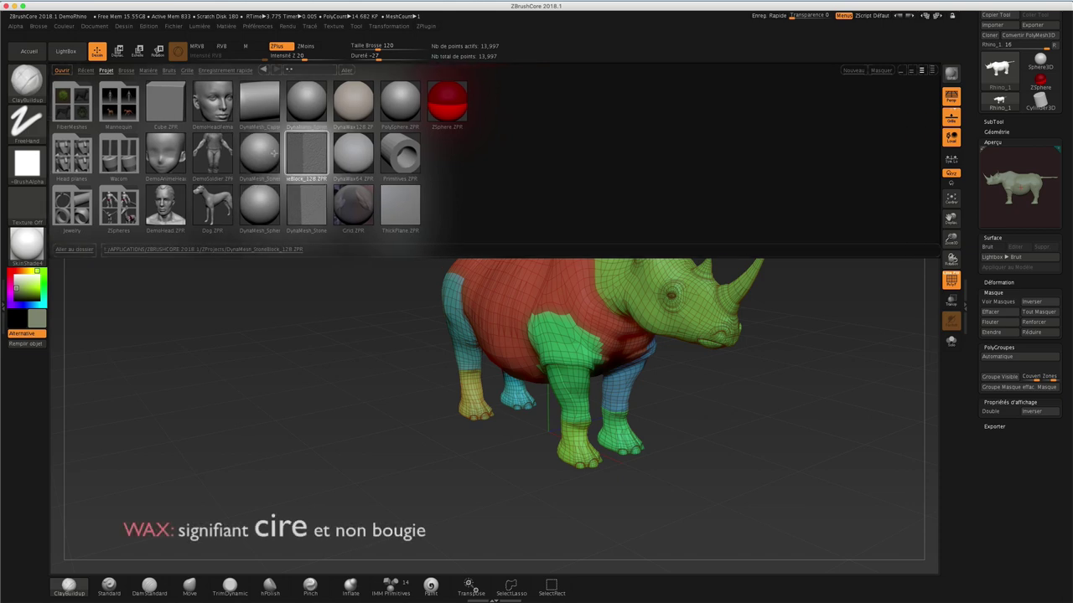
double_click(353, 104)
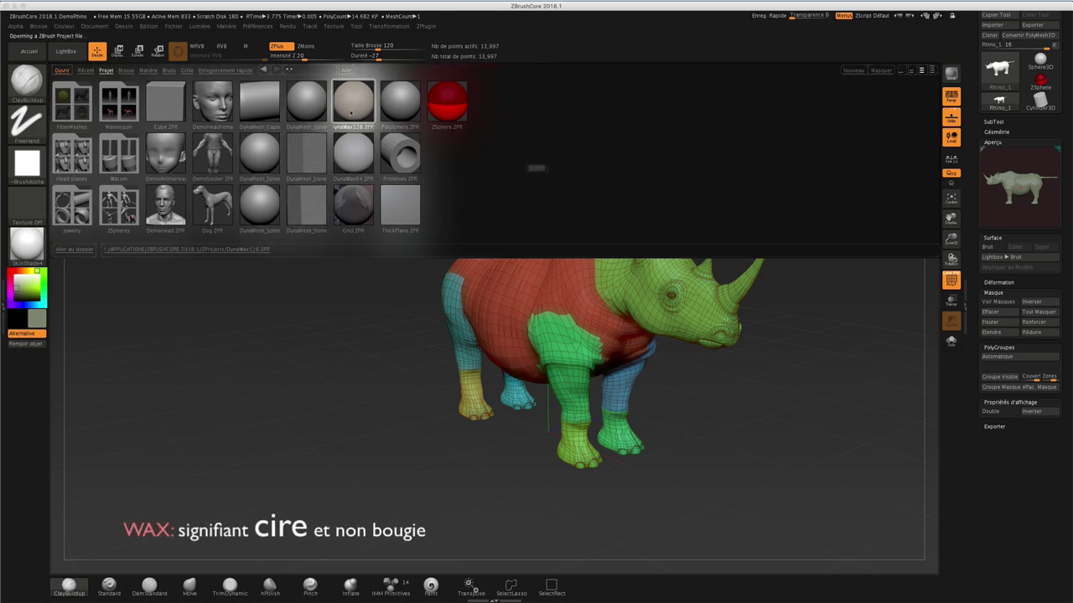
left_click(508, 188)
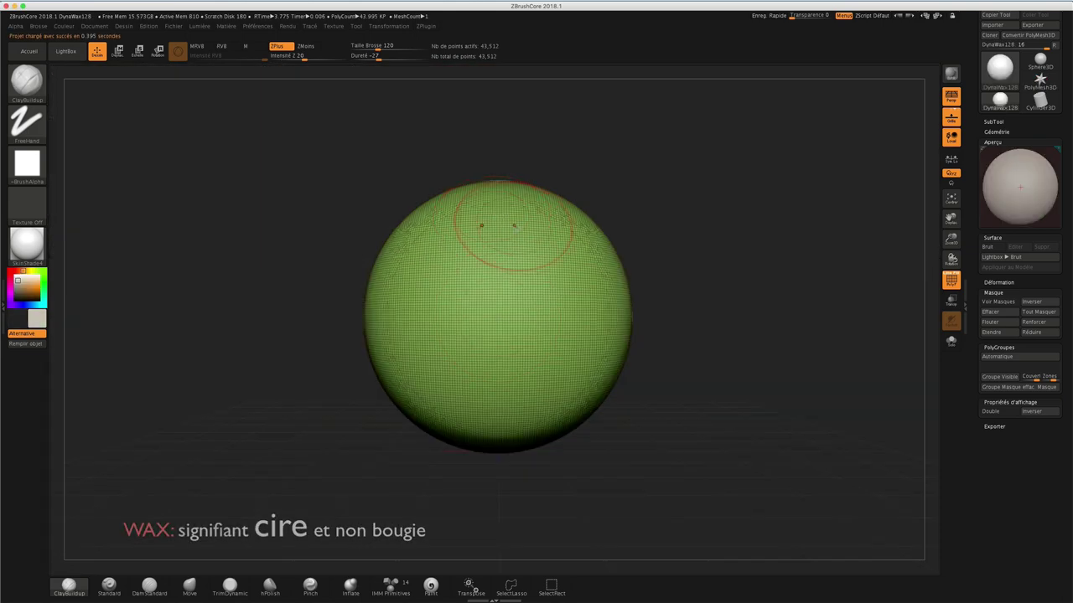
left_click(951, 280)
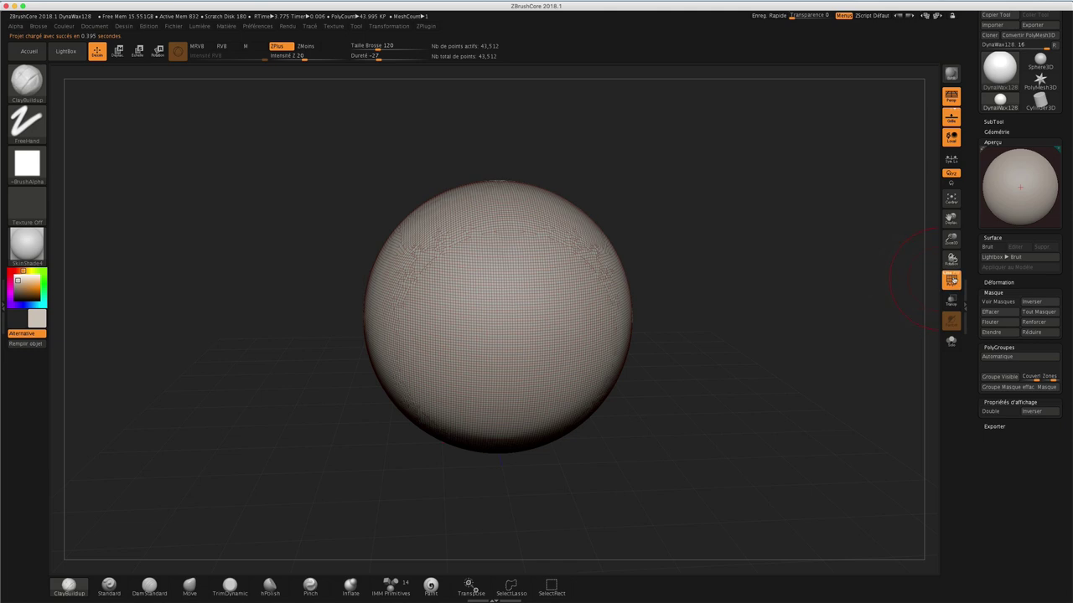
left_click(952, 280)
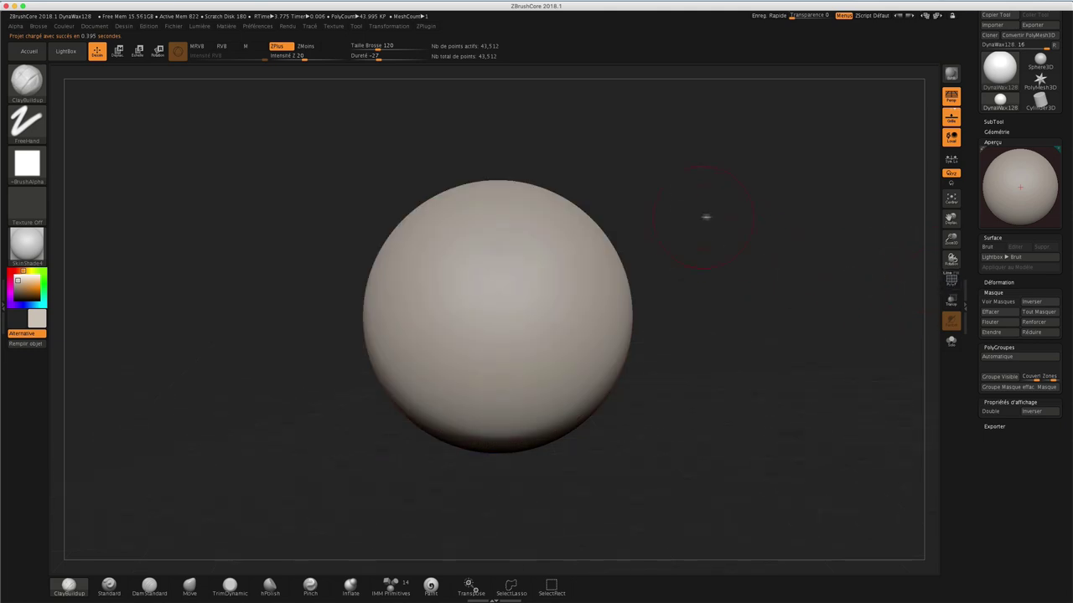
left_click(951, 280)
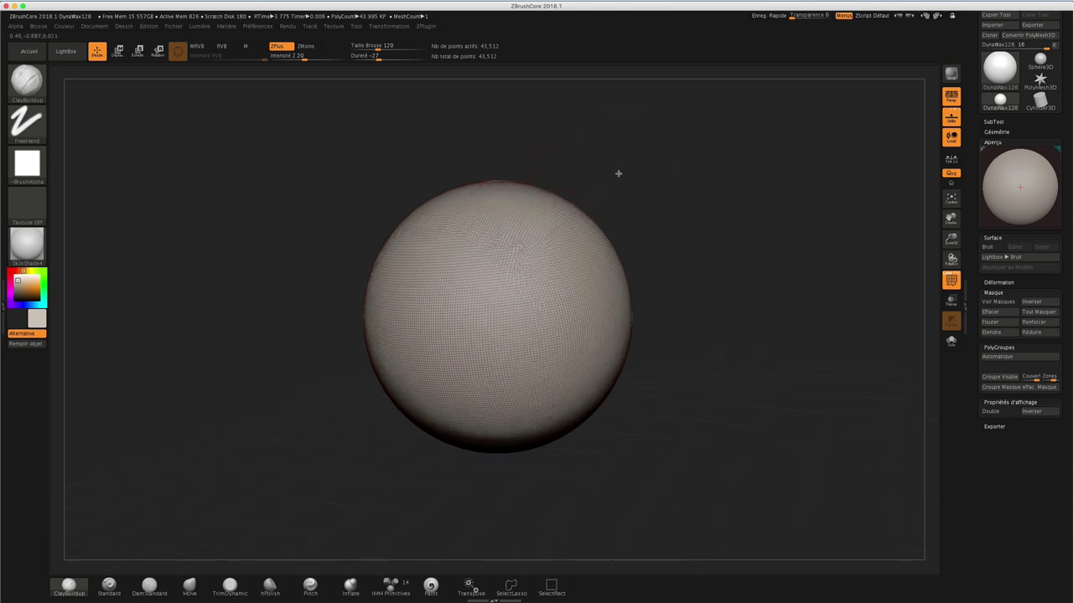
- Pull a bulge at the upper right and push folds into the sphere with the Move brush
mouse_move(578, 162)
left_mouse_down()
mouse_move(586, 154)
mouse_move(604, 167)
left_mouse_up()
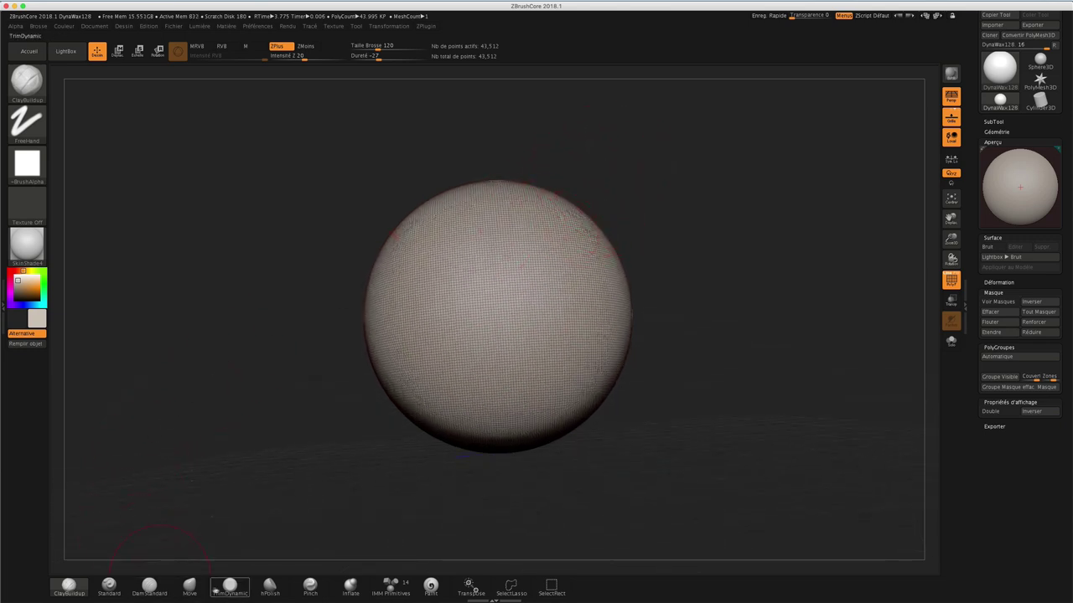
left_click(189, 585)
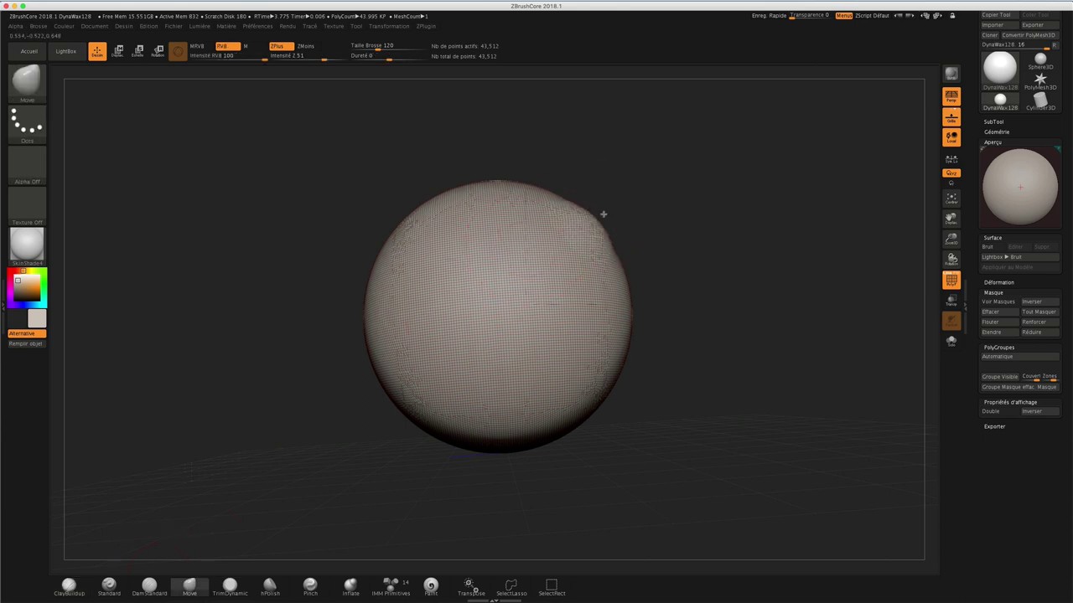
left_click_drag(600, 216, 620, 210)
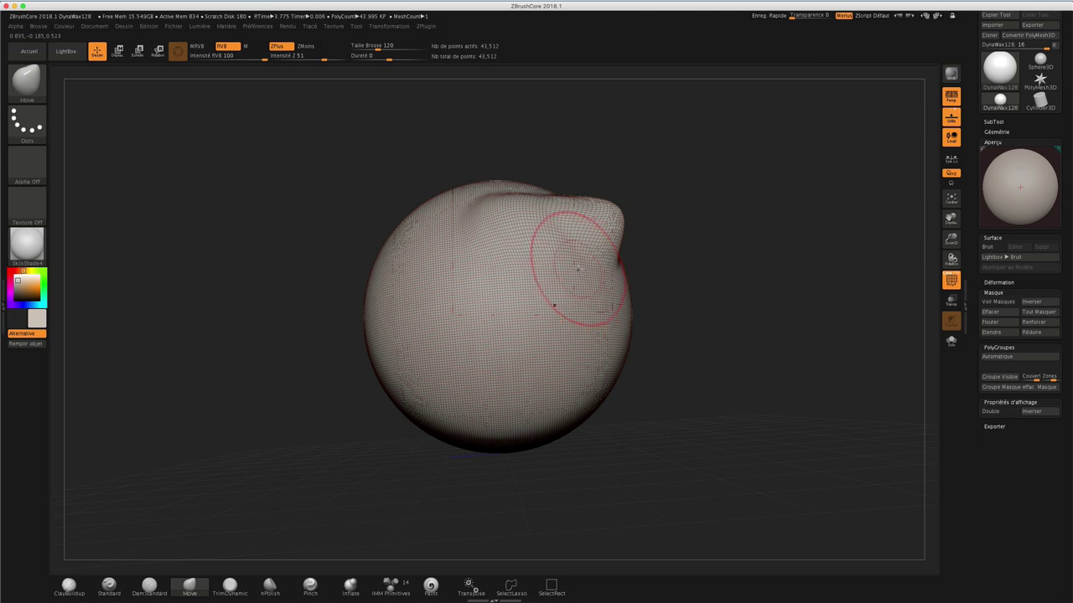
left_click_drag(576, 277, 605, 275)
left_click_drag(611, 324, 629, 349)
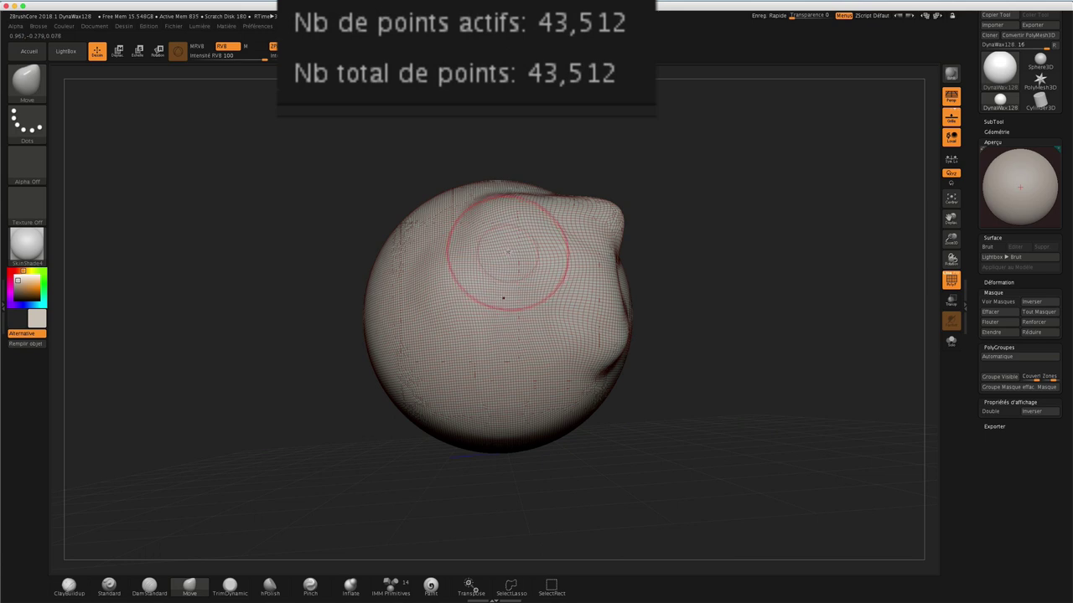
left_click_drag(506, 254, 485, 214)
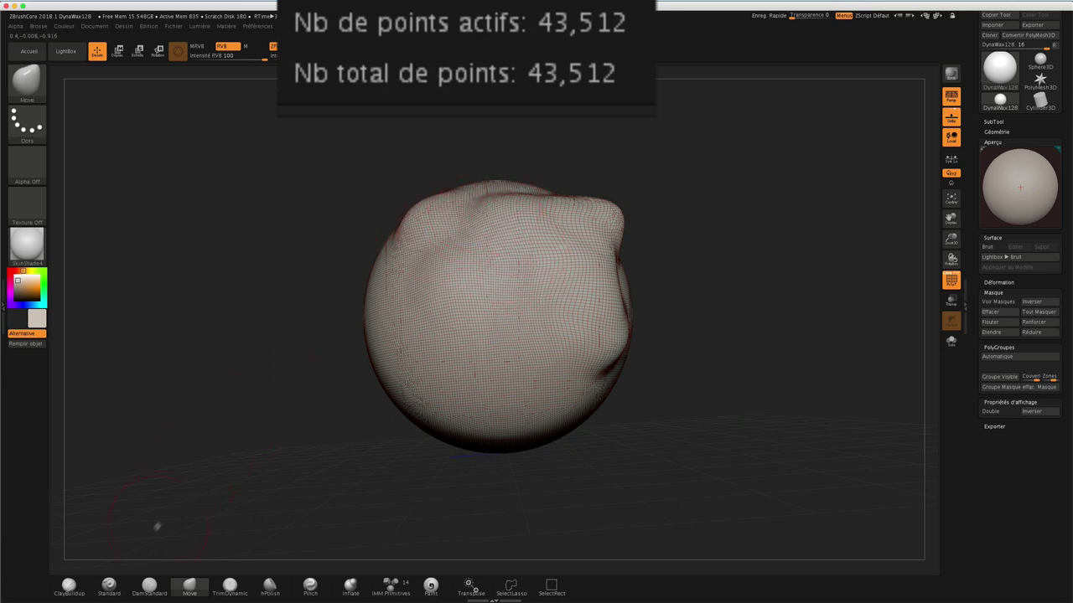
- Build up ClayBuildup strokes across the sphere's left-centre
left_click(69, 585)
left_click_drag(419, 251, 414, 331)
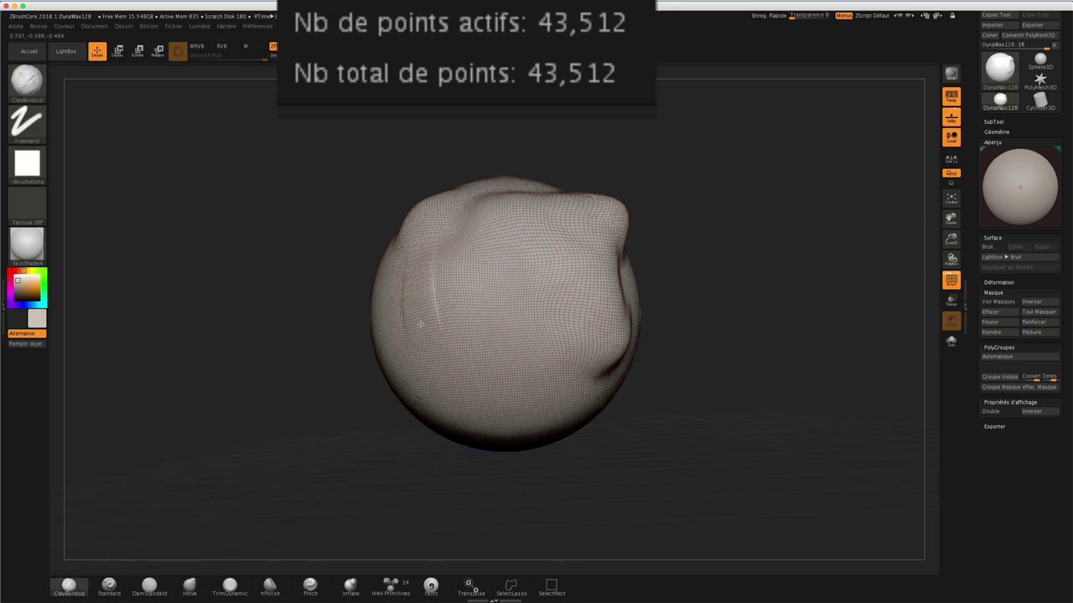
left_click_drag(444, 268, 473, 343)
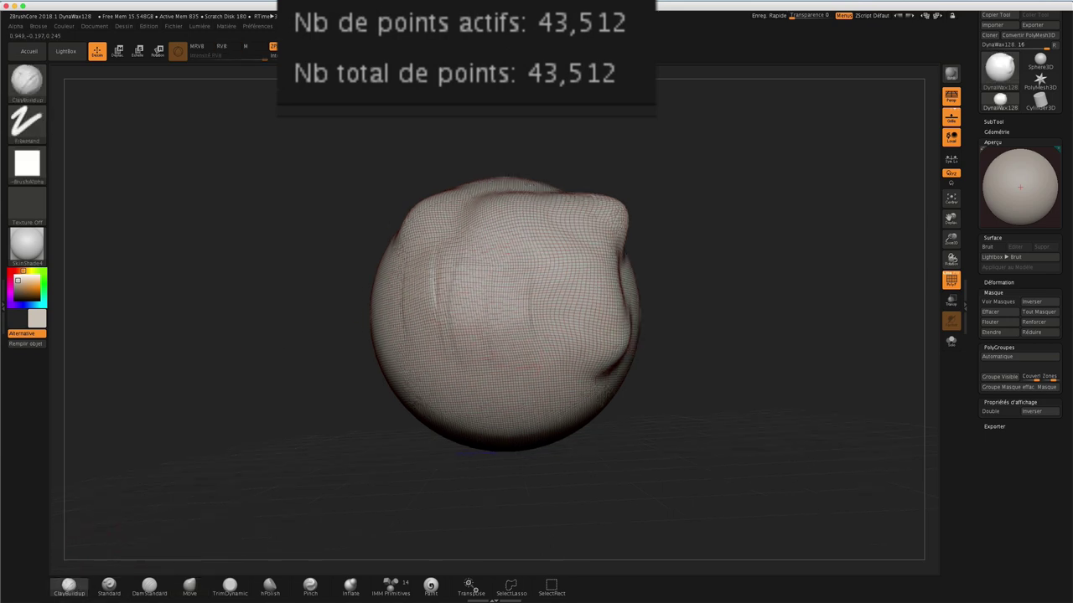
mouse_move(527, 317)
left_mouse_down()
mouse_move(491, 282)
mouse_move(462, 282)
left_mouse_up()
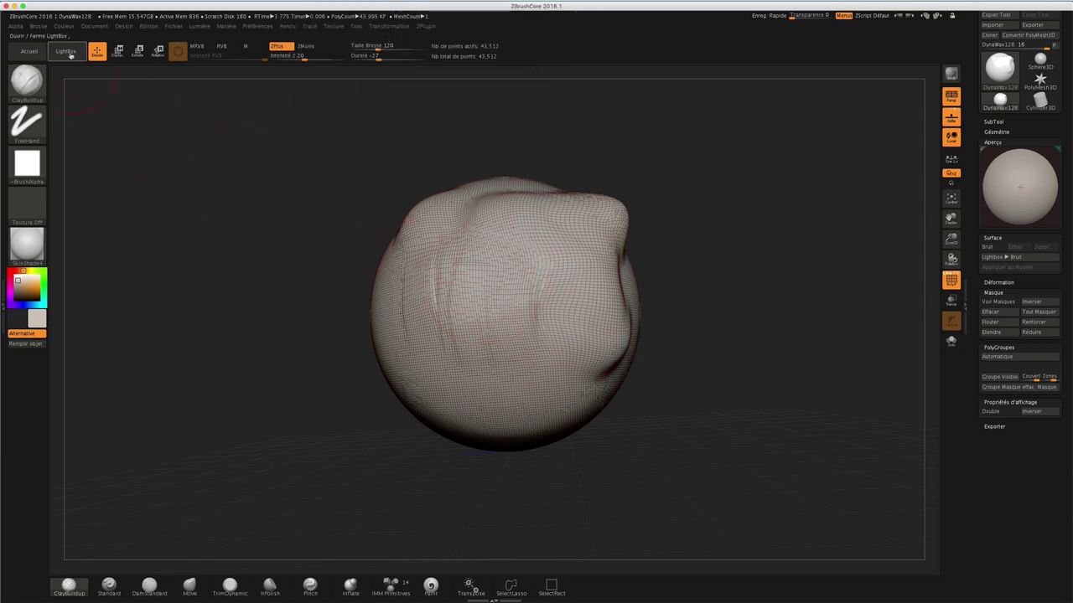
left_click(65, 51)
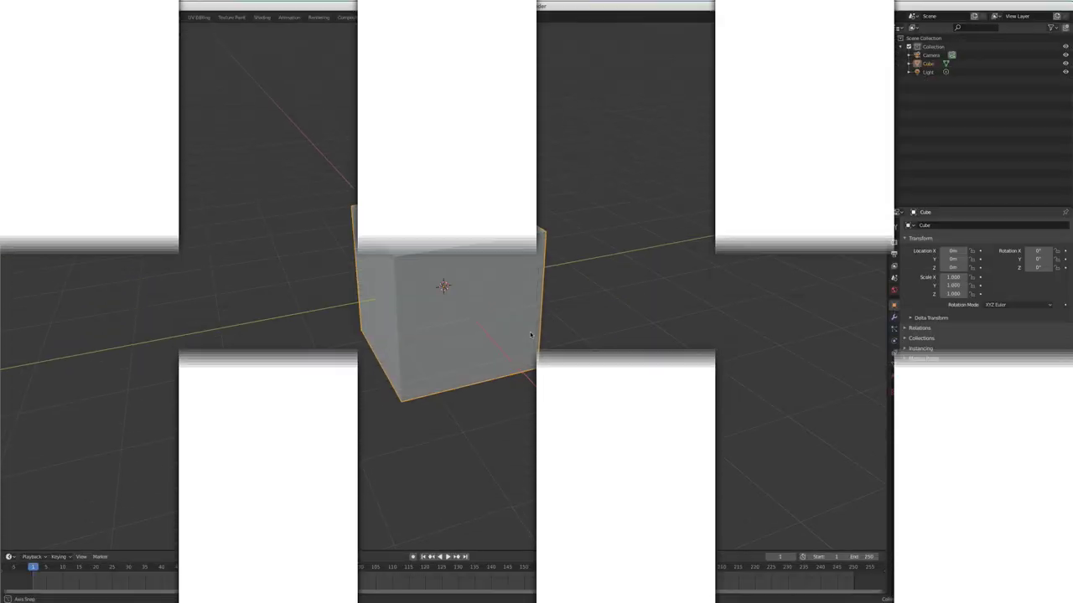
scroll(496, 309, "up", 2)
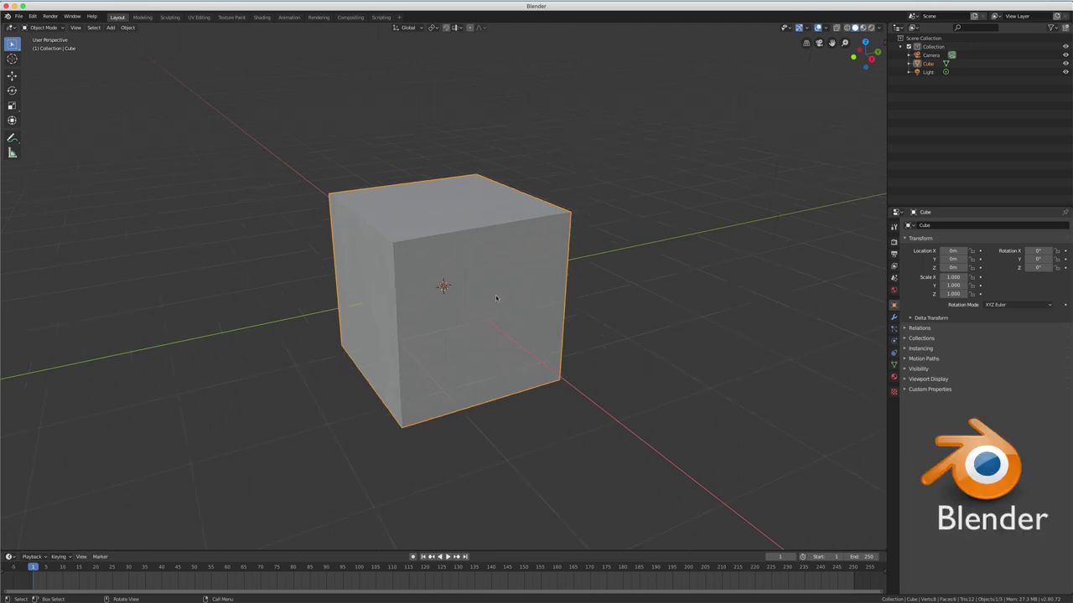
- Put Blender's default cube into Edit Mode, showing 8 vertices, 12 edges and 6 faces
scroll(495, 298, "down", 1)
middle_click_drag(469, 302, 498, 283)
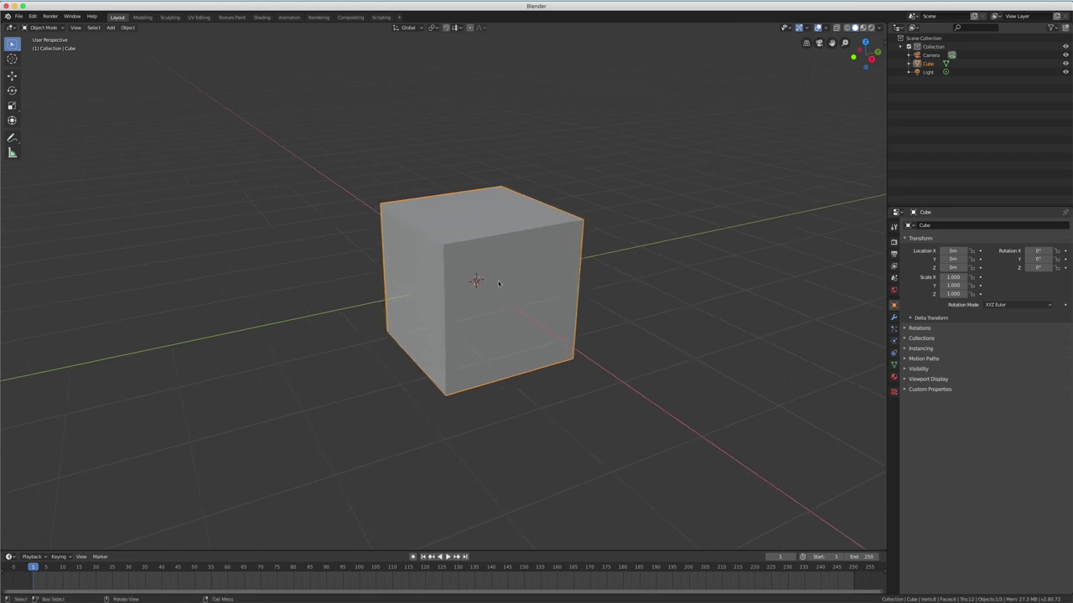
left_click(17, 16)
mouse_move(38, 43)
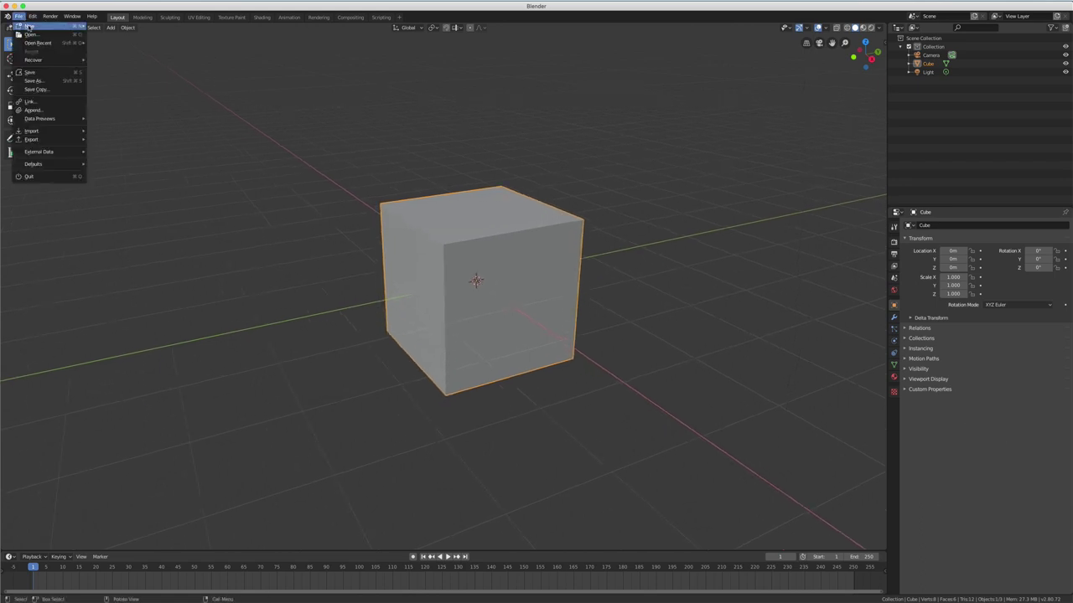
left_click(108, 27)
scroll(444, 268, "up", 2)
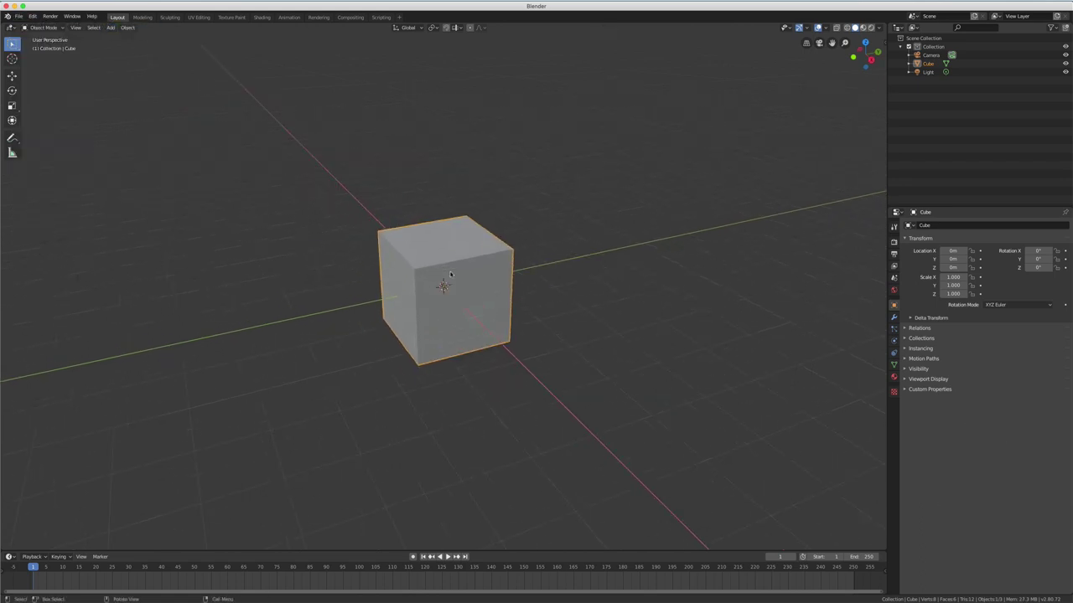
scroll(445, 268, "up", 1)
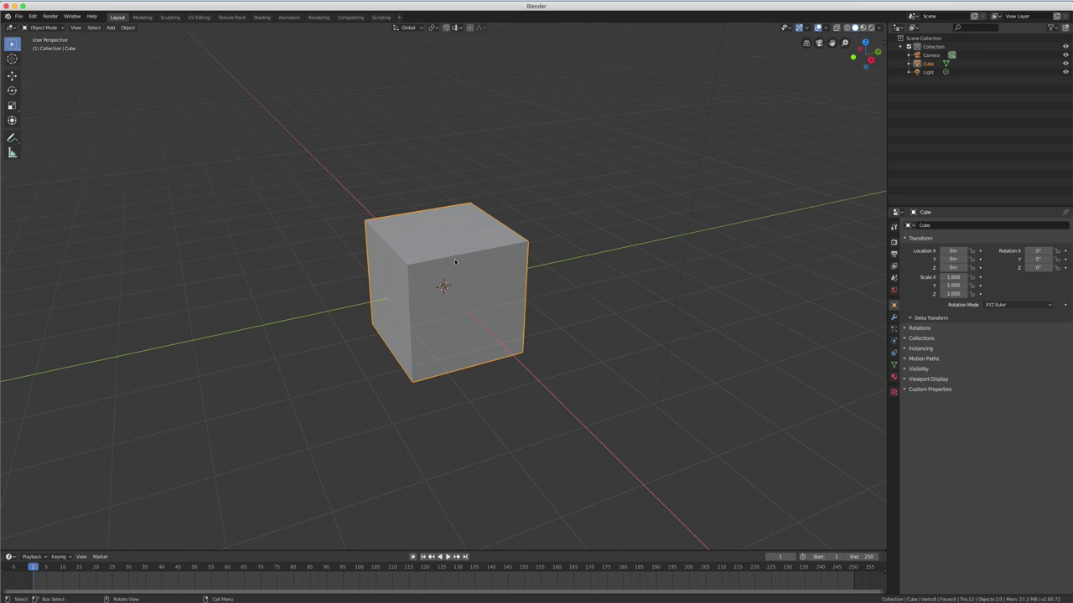
key("Tab")
middle_click_drag(474, 264, 469, 232)
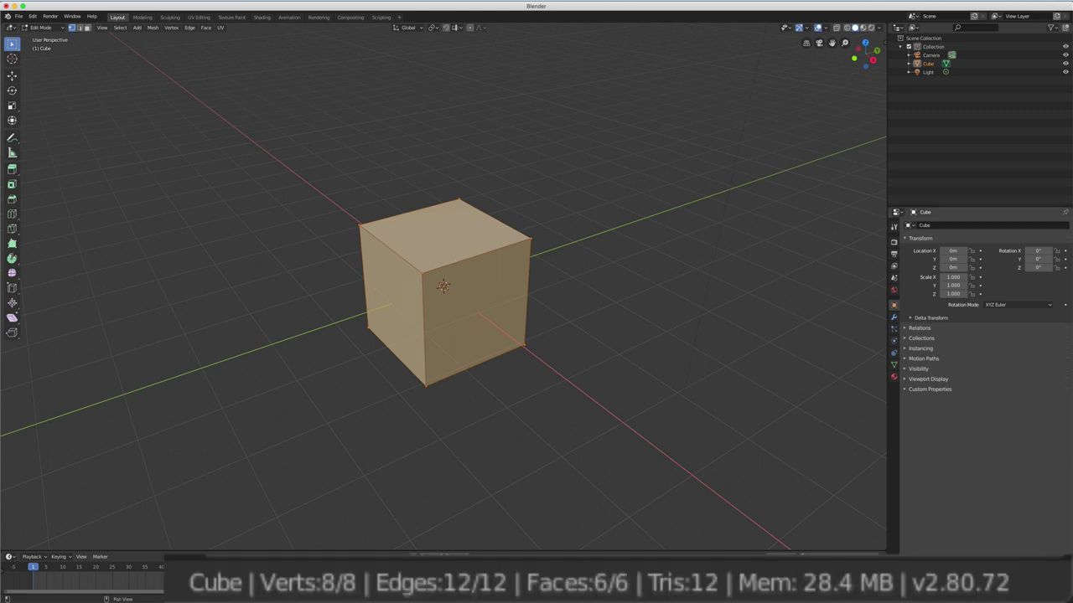
middle_click_drag(452, 289, 449, 263)
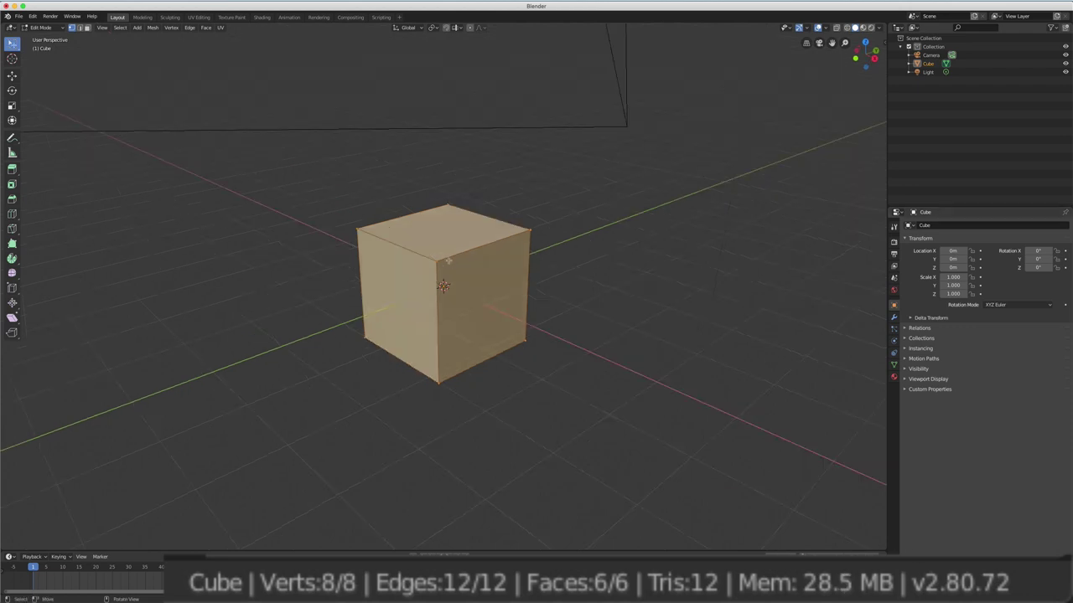
right_click(435, 253)
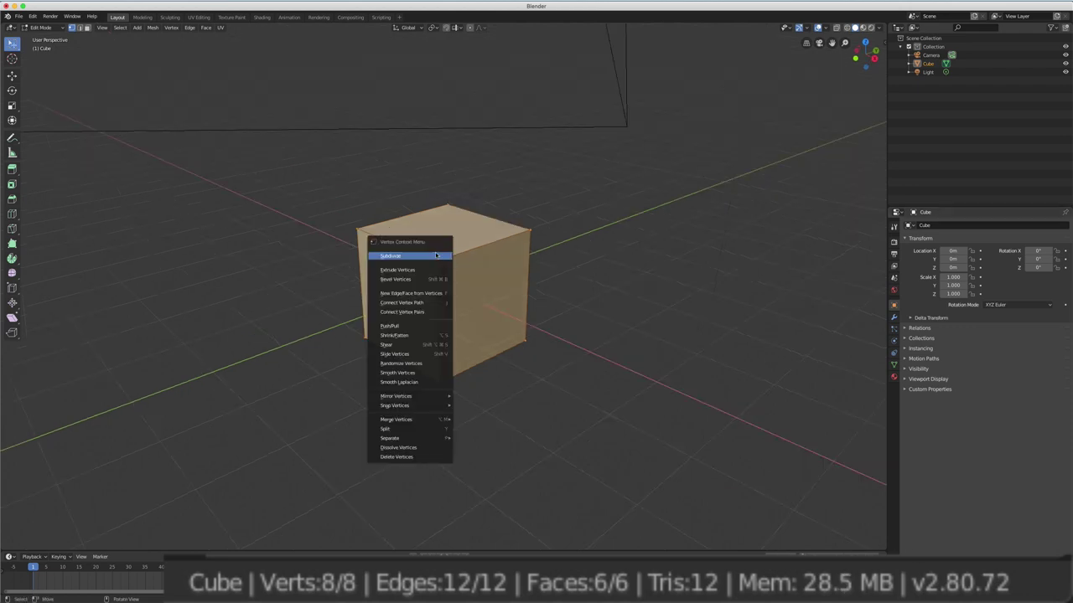
left_click(435, 253)
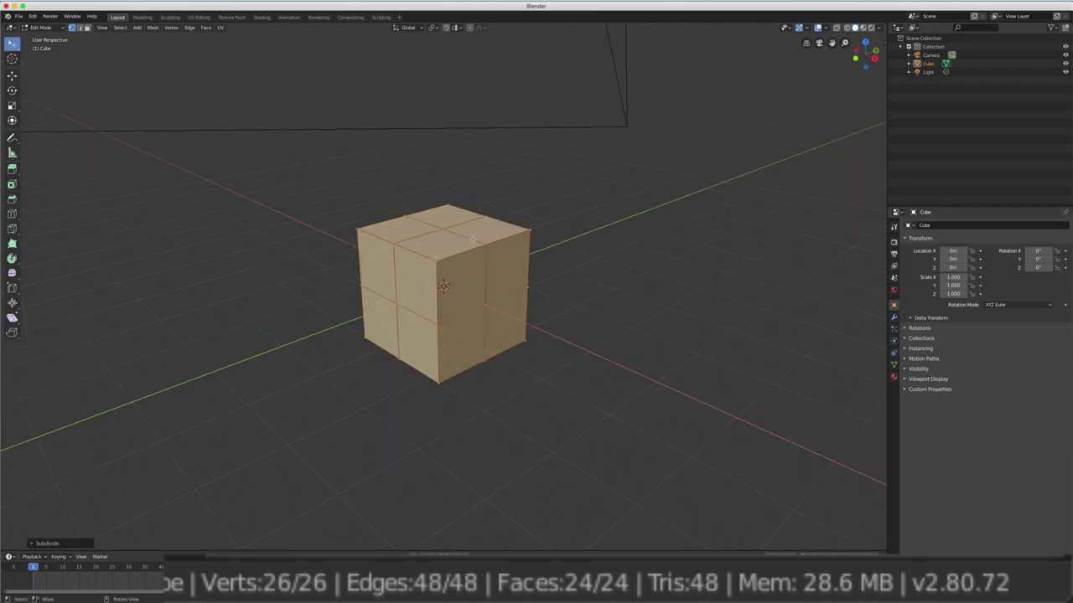
key("ctrl+z")
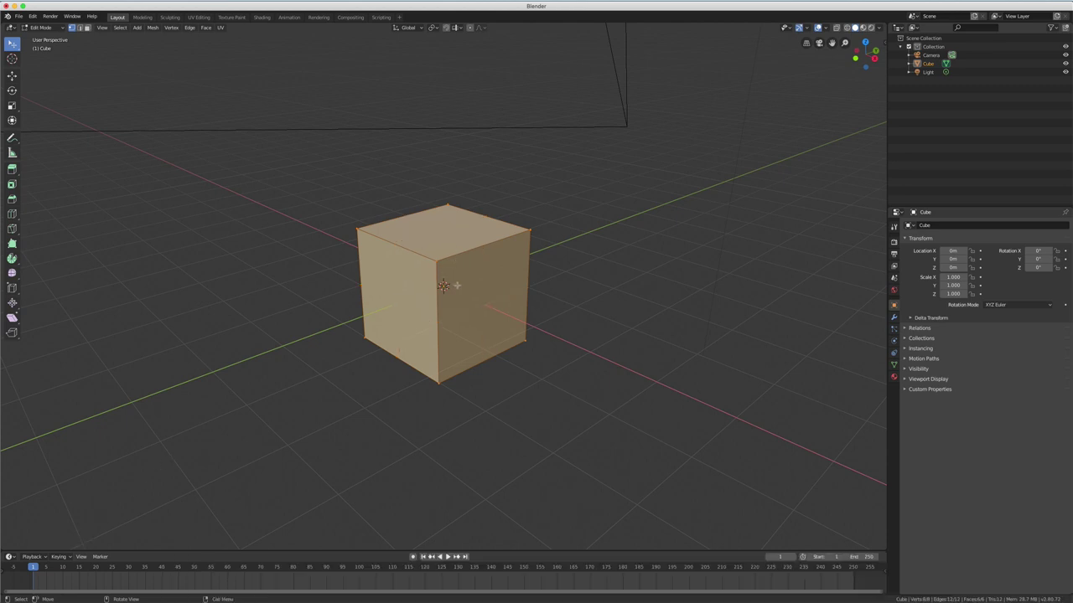
middle_click_drag(444, 287, 450, 276)
- Subdivide the cube's mesh with Number of Cuts set to 10
right_click(446, 271)
left_click(447, 270)
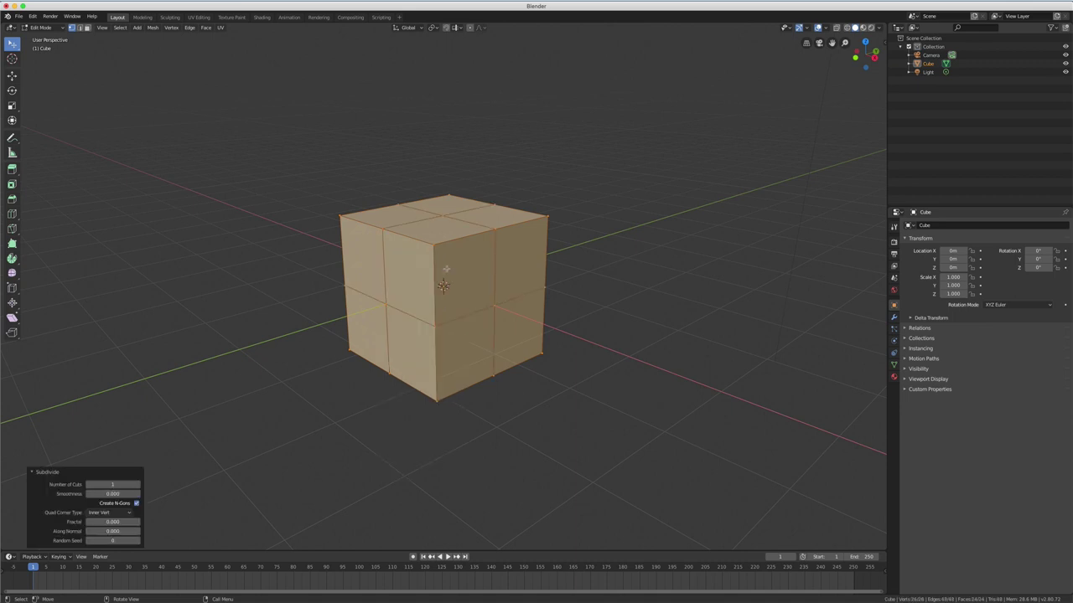
left_click(138, 486)
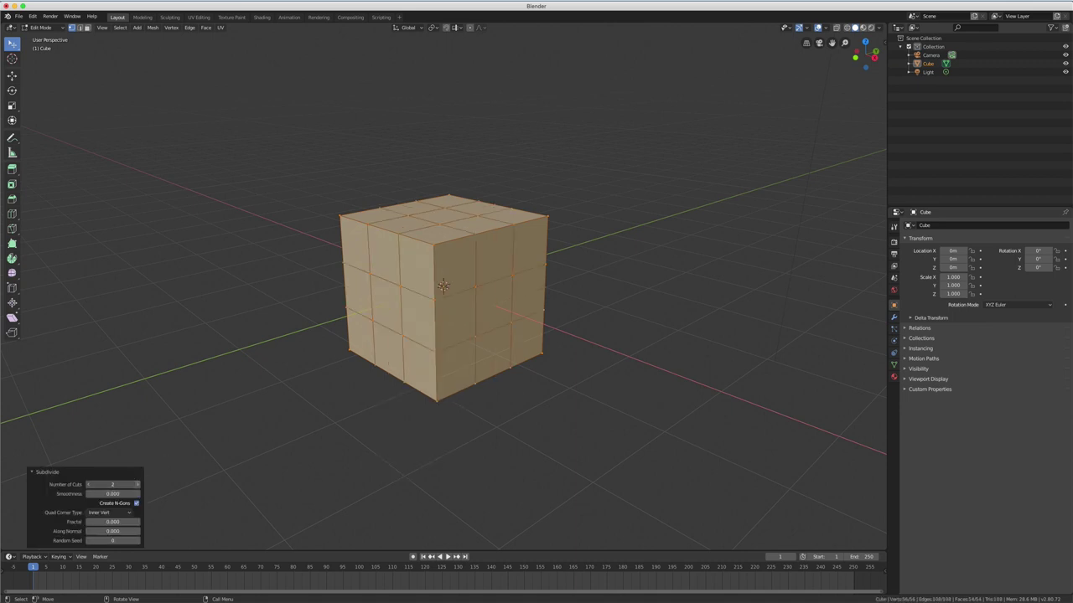
left_click(137, 485)
left_click(138, 485)
left_click(137, 485)
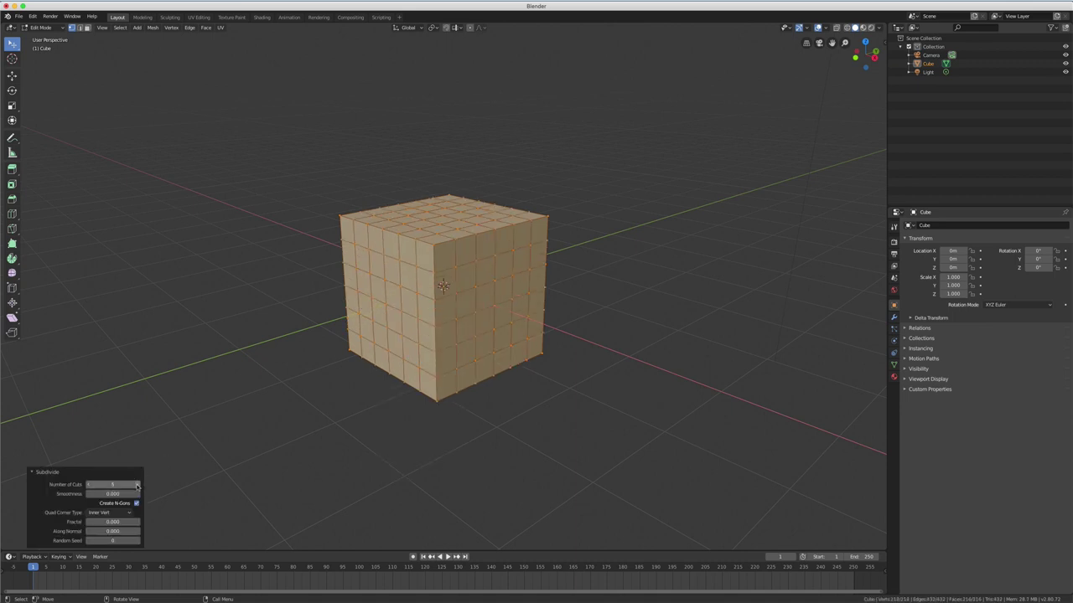
left_click(137, 485)
left_click(137, 485)
left_click(137, 485)
left_click(137, 485)
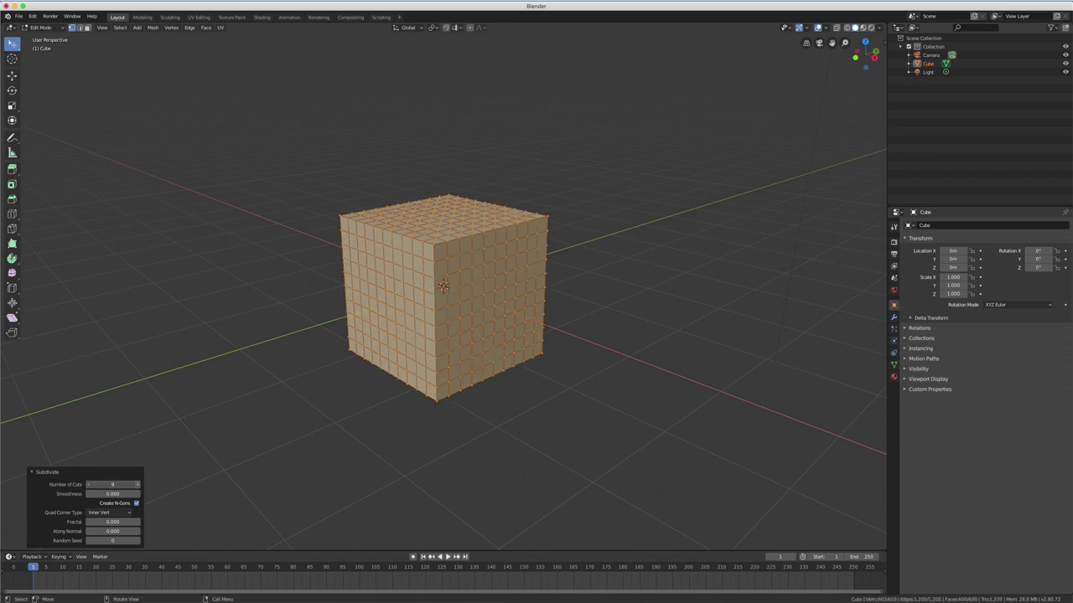
left_click(137, 485)
- Move the whole mesh by 0.058, 0.163, 0.295 m with G
mouse_move(486, 329)
middle_mouse_down()
mouse_move(447, 332)
mouse_move(476, 328)
middle_mouse_up()
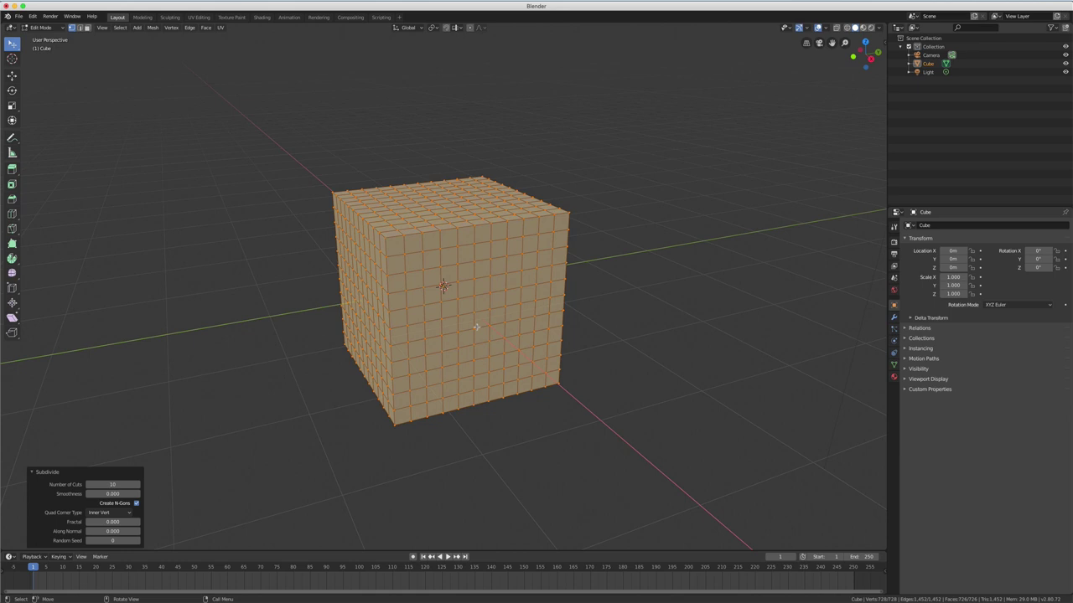
key("g")
left_click(463, 353)
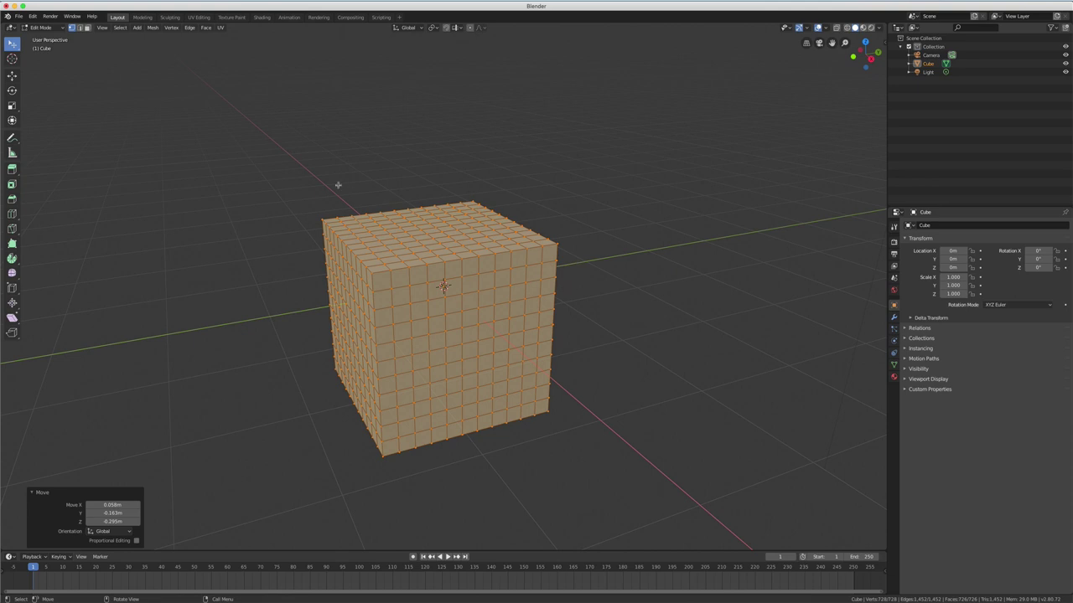
- In Sculpting, pull blocky Grab-brush dents into the cube's front-left and right faces
left_click(169, 17)
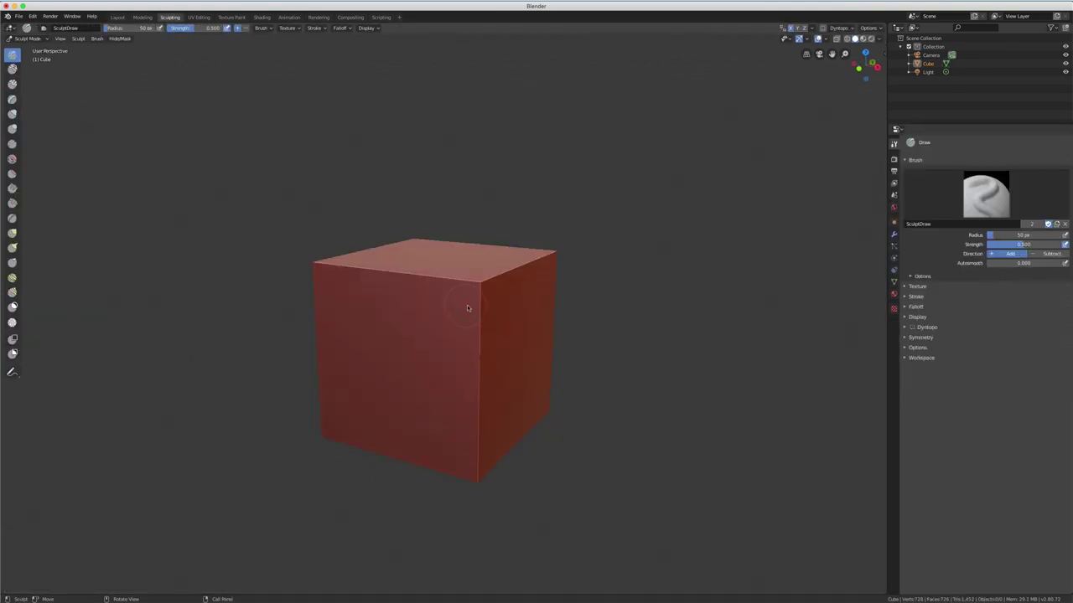
middle_click_drag(582, 283, 565, 285)
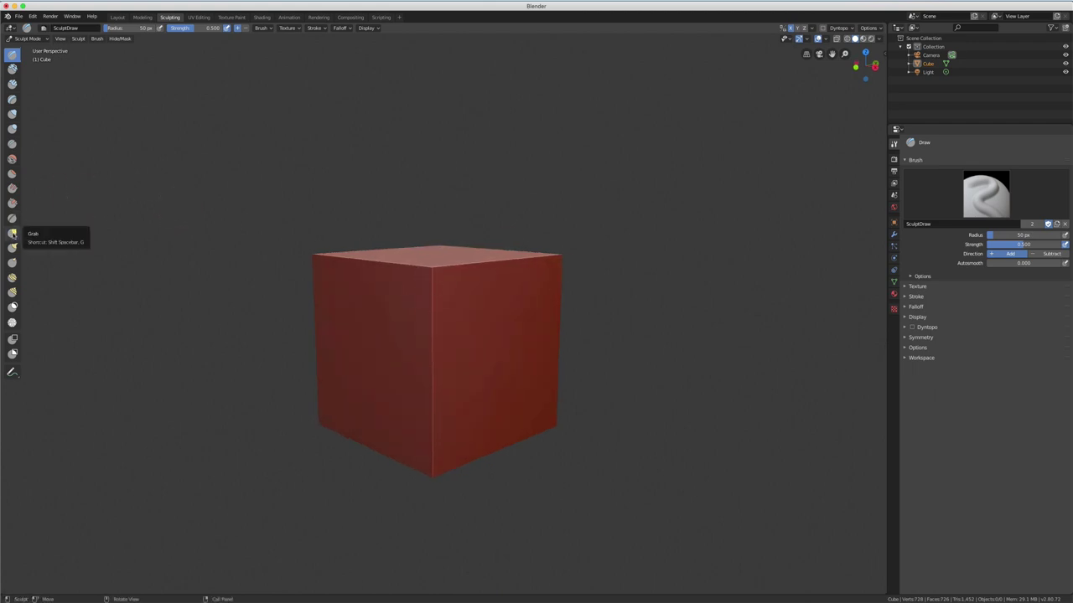
left_click(13, 233)
left_click_drag(354, 312, 354, 383)
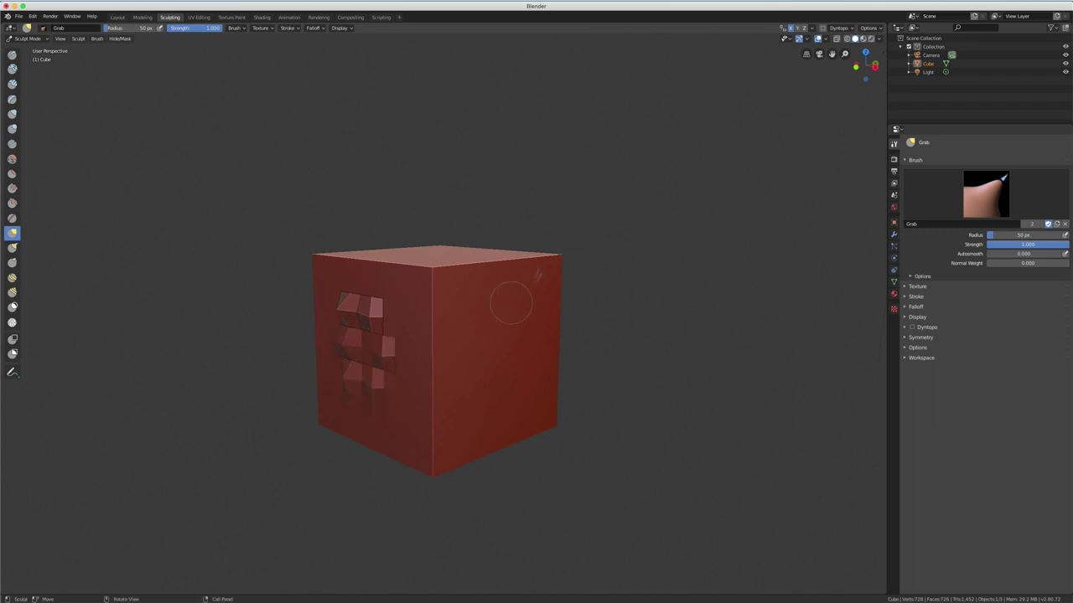
mouse_move(560, 220)
middle_mouse_down()
mouse_move(591, 223)
mouse_move(560, 331)
middle_mouse_up()
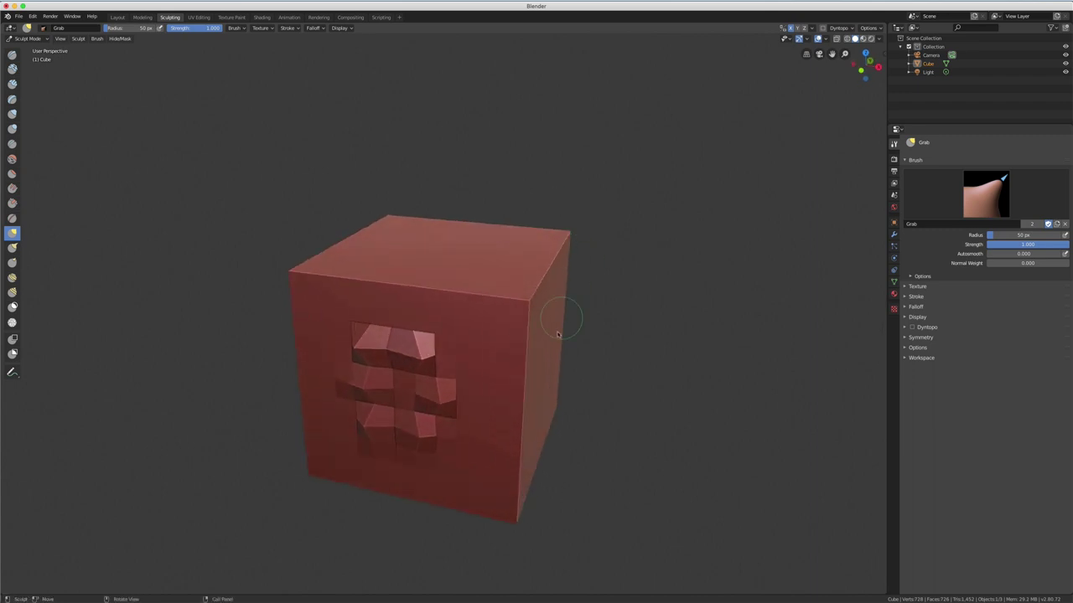
left_click_drag(569, 339, 569, 280)
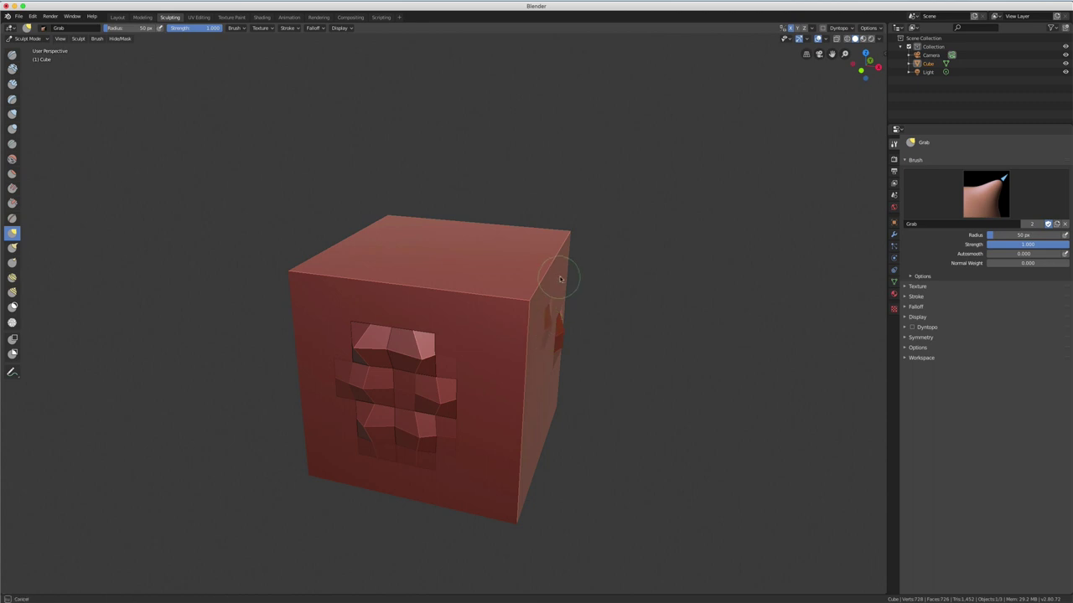
right_click(439, 294)
- Back in Layout Edit Mode, subdivide the dented cube again with 8 cuts
left_click(118, 16)
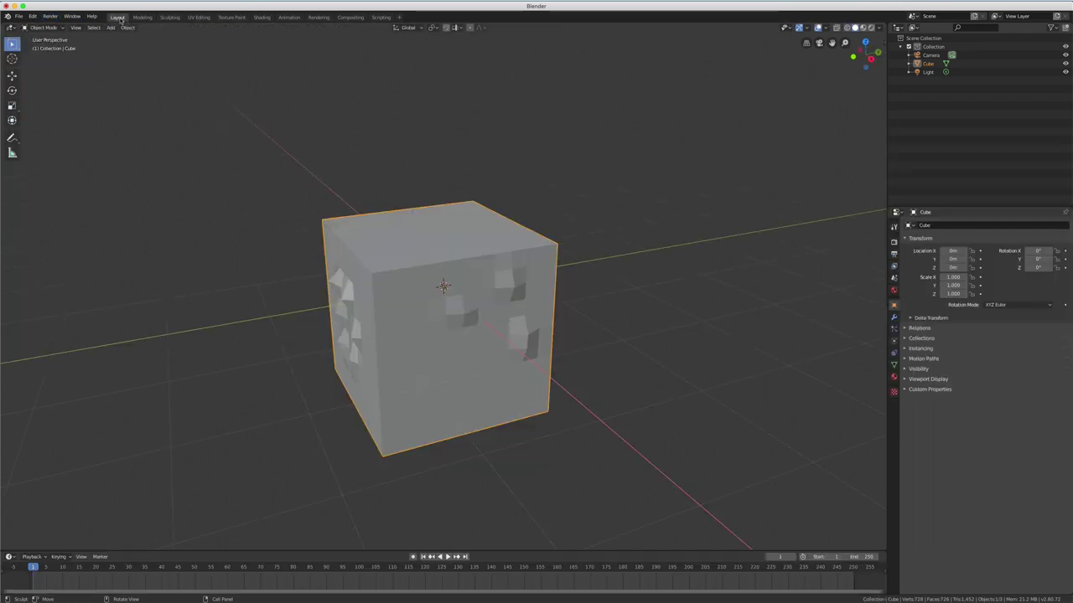
key("Tab")
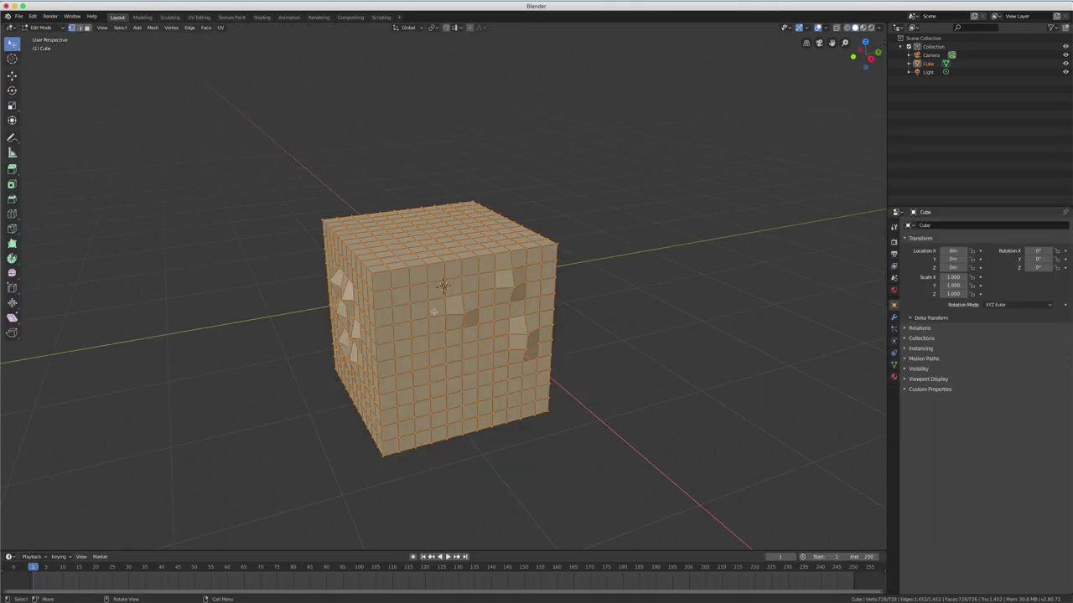
right_click(433, 311)
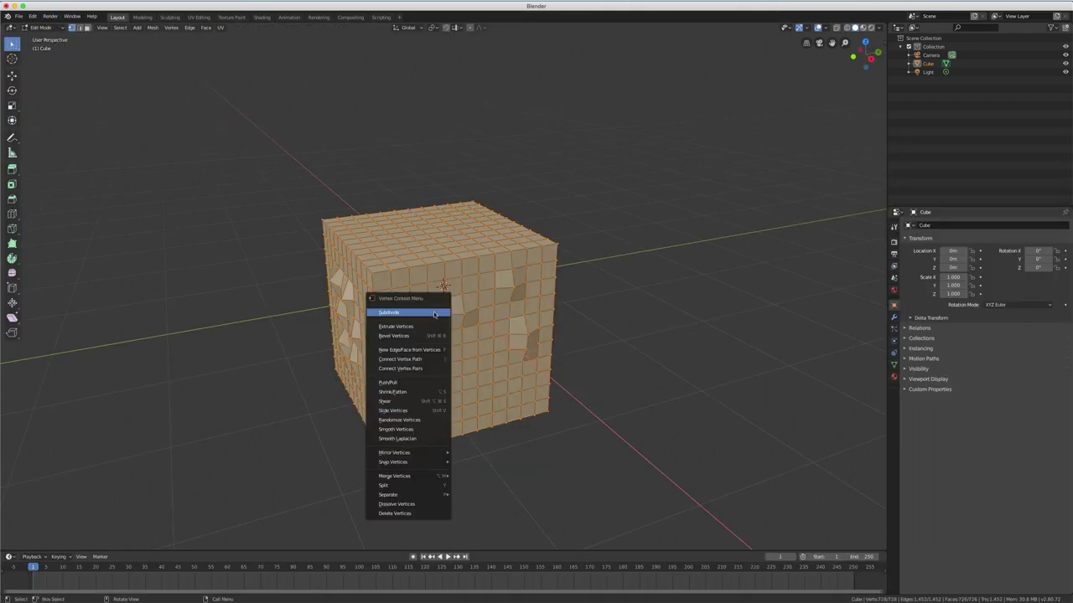
left_click(435, 314)
left_click(139, 485)
left_click(139, 484)
left_click(139, 485)
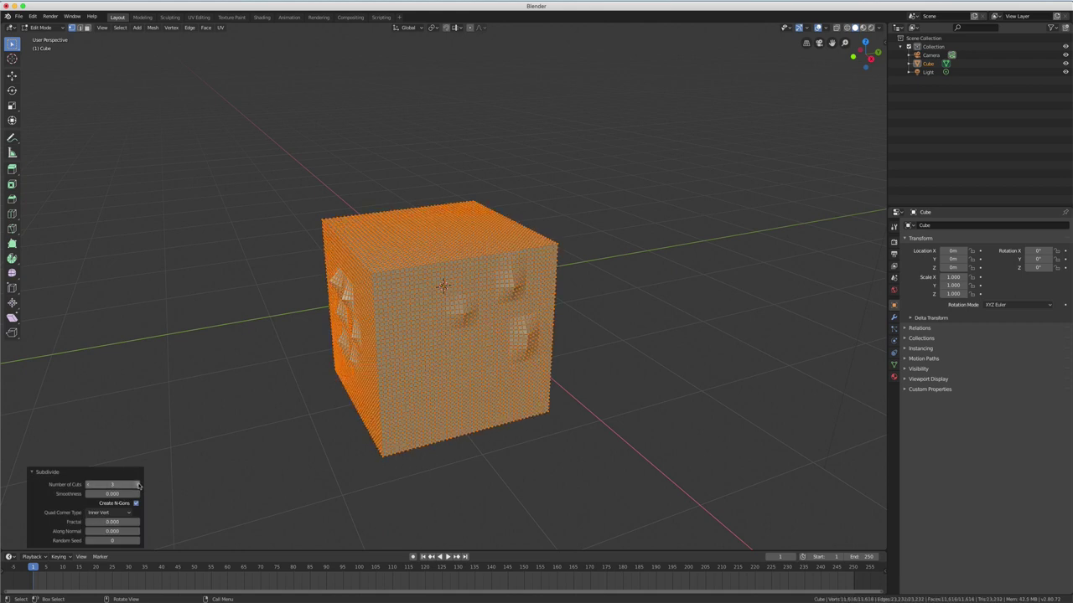
left_click(139, 484)
left_click(139, 484)
left_click(139, 485)
left_click(139, 484)
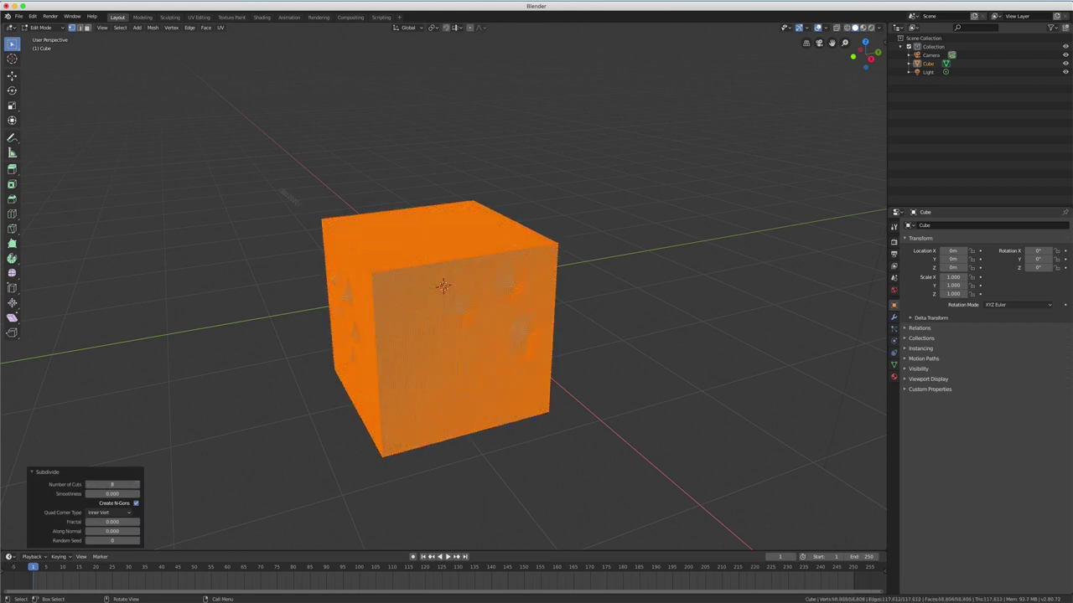
- Pull mirrored Grab bumps around the top and middle of the cube's front face
left_click(169, 16)
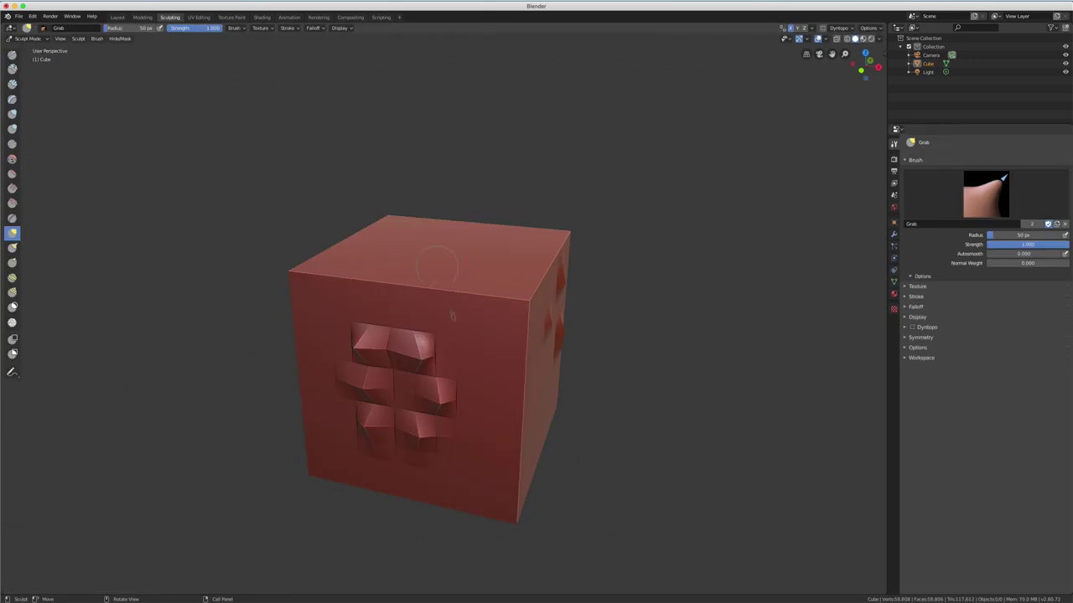
left_click_drag(425, 327, 437, 308)
left_click_drag(356, 312, 350, 290)
left_click_drag(453, 348, 469, 339)
left_click_drag(339, 329, 323, 319)
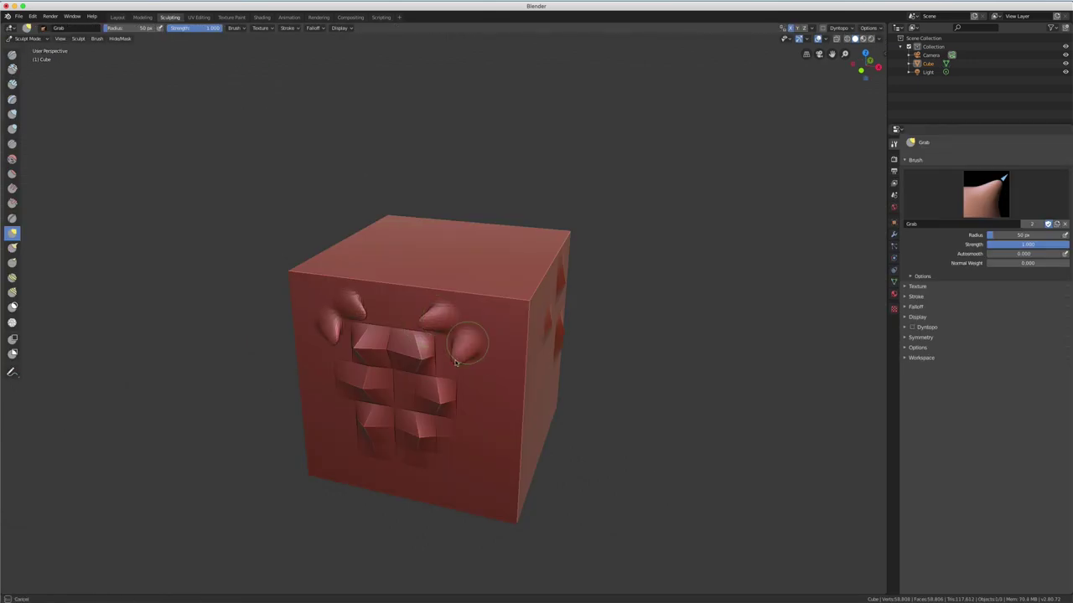
middle_click_drag(482, 359, 431, 330)
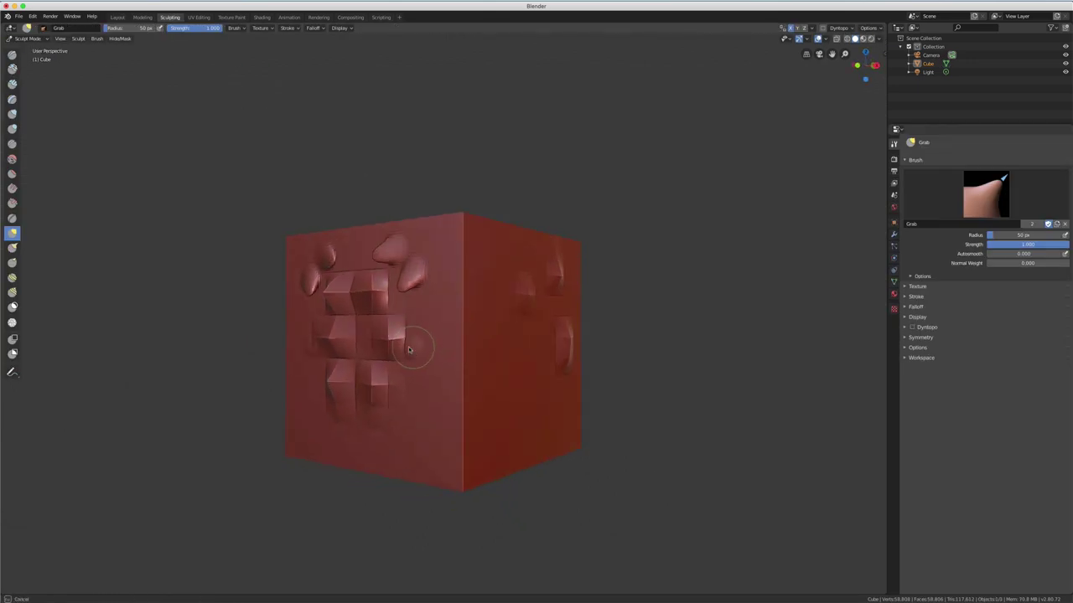
left_click_drag(408, 346, 413, 339)
- Pull bump pairs from the top face and a pointed bump and curved bulge from the lower front
middle_click_drag(479, 355, 424, 261)
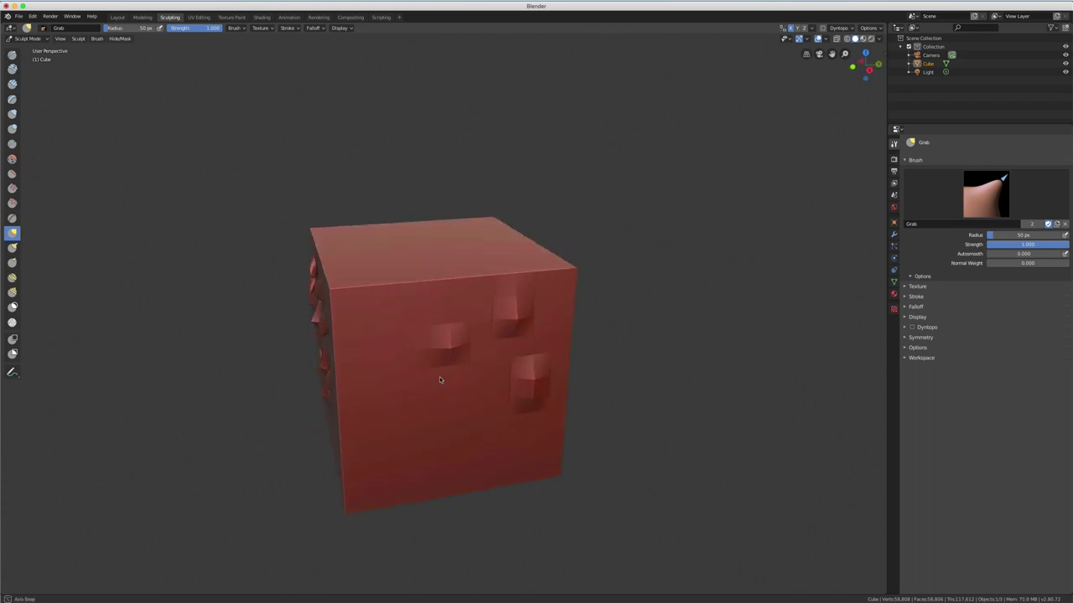
left_click_drag(423, 261, 478, 251)
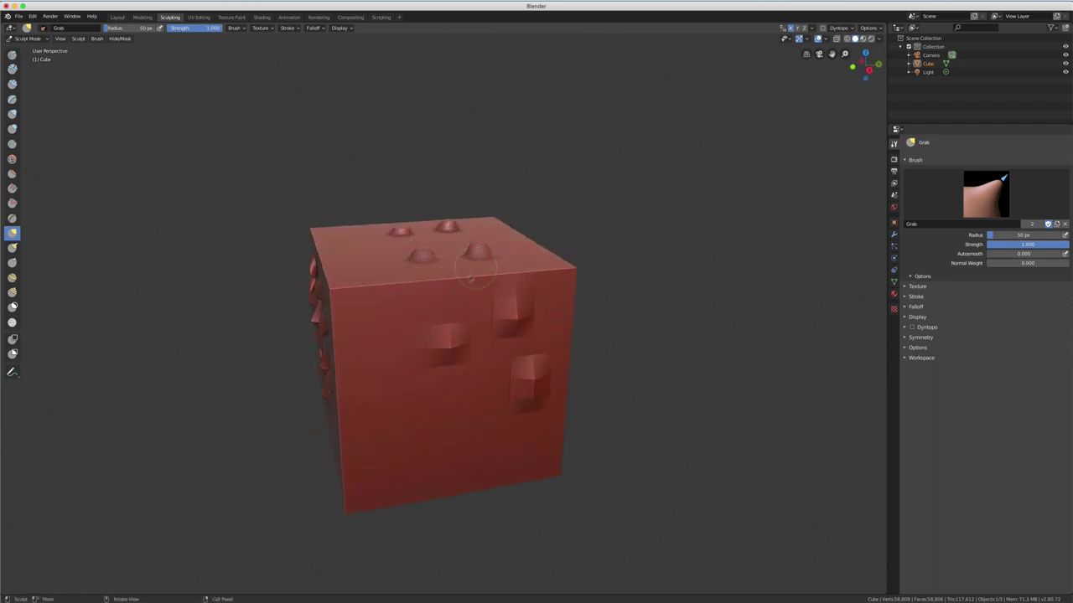
middle_click_drag(442, 260, 455, 282)
scroll(444, 324, "down", 1)
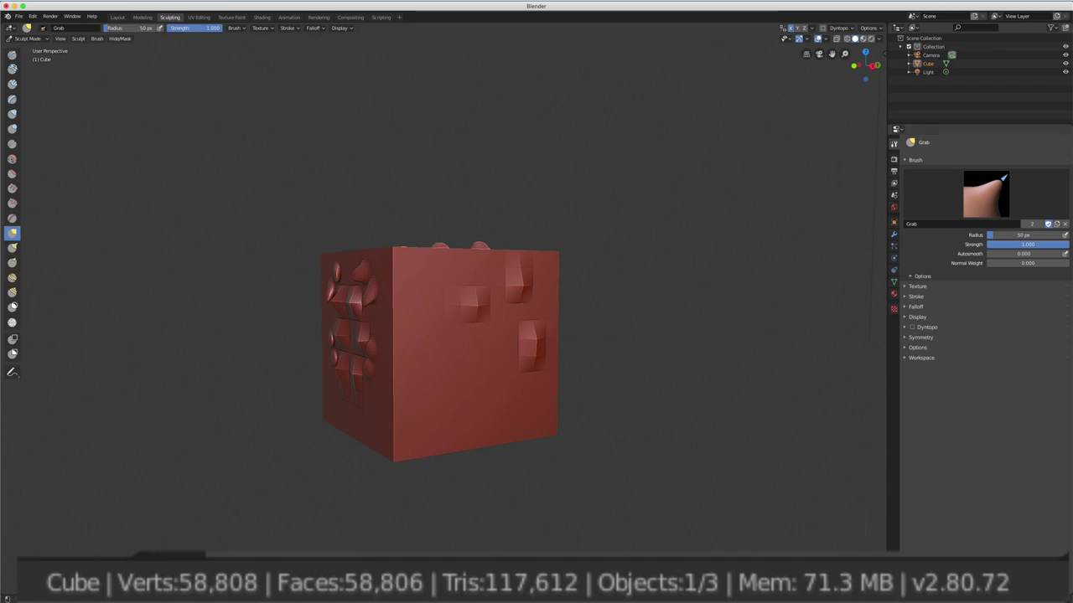
mouse_move(467, 358)
left_mouse_down()
mouse_move(484, 381)
mouse_move(461, 405)
left_mouse_up()
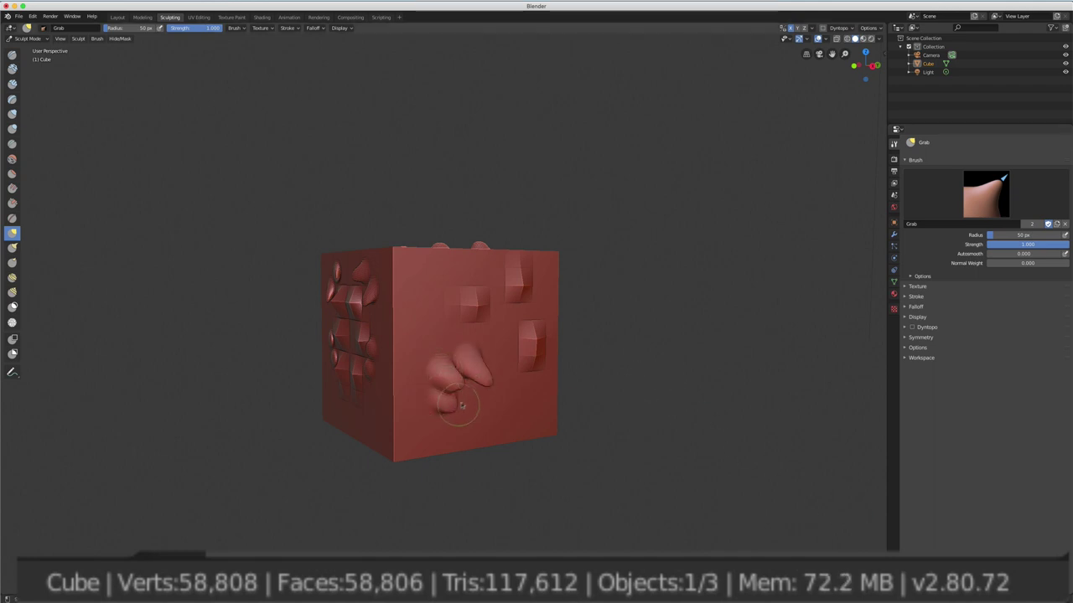
mouse_move(482, 368)
left_mouse_down()
mouse_move(478, 335)
mouse_move(511, 386)
mouse_move(528, 387)
left_mouse_up()
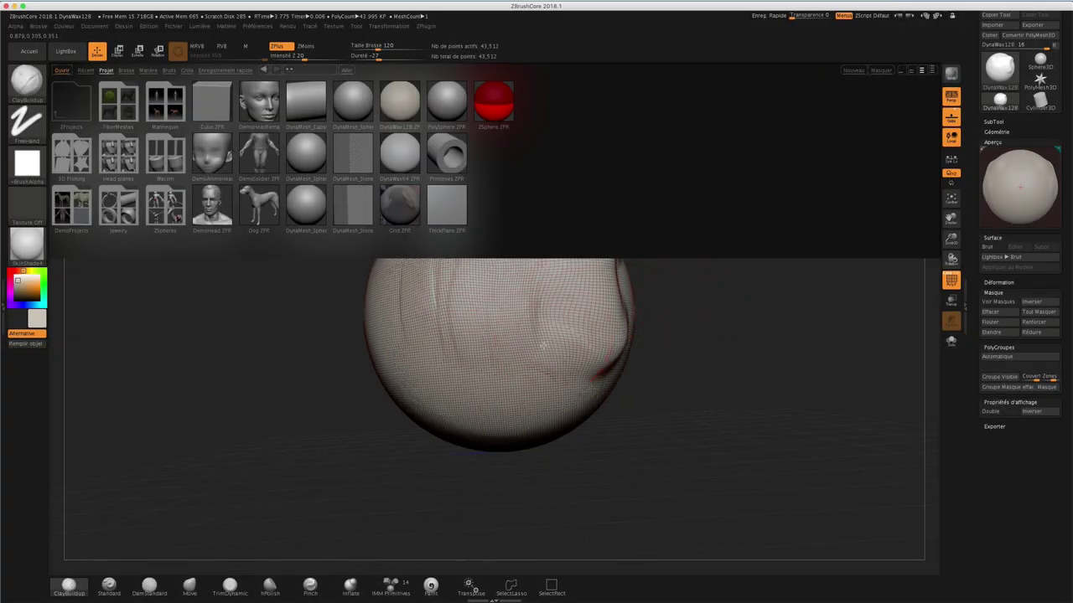
- Carve crease strokes across the lower sphere, then load DynaWax64.ZPR without saving
left_click_drag(515, 375, 549, 368)
mouse_move(478, 361)
left_mouse_down()
mouse_move(536, 373)
mouse_move(538, 393)
mouse_move(491, 360)
mouse_move(554, 335)
mouse_move(473, 281)
left_mouse_up()
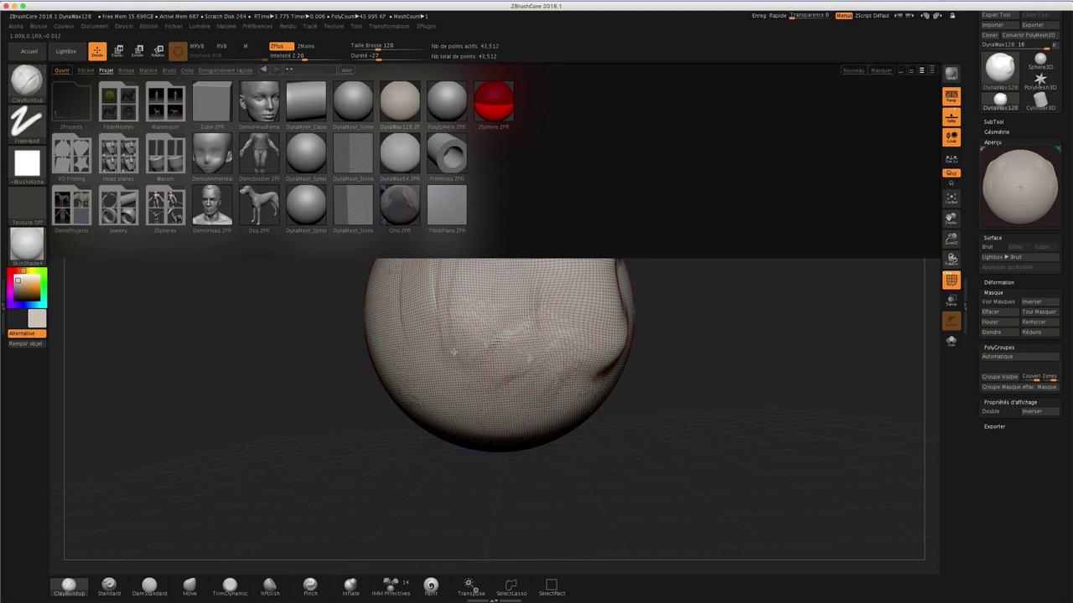
mouse_move(454, 352)
left_mouse_down()
mouse_move(447, 338)
mouse_move(508, 359)
mouse_move(461, 336)
mouse_move(520, 339)
mouse_move(467, 381)
mouse_move(419, 318)
mouse_move(486, 276)
left_mouse_up()
double_click(400, 154)
left_click(506, 189)
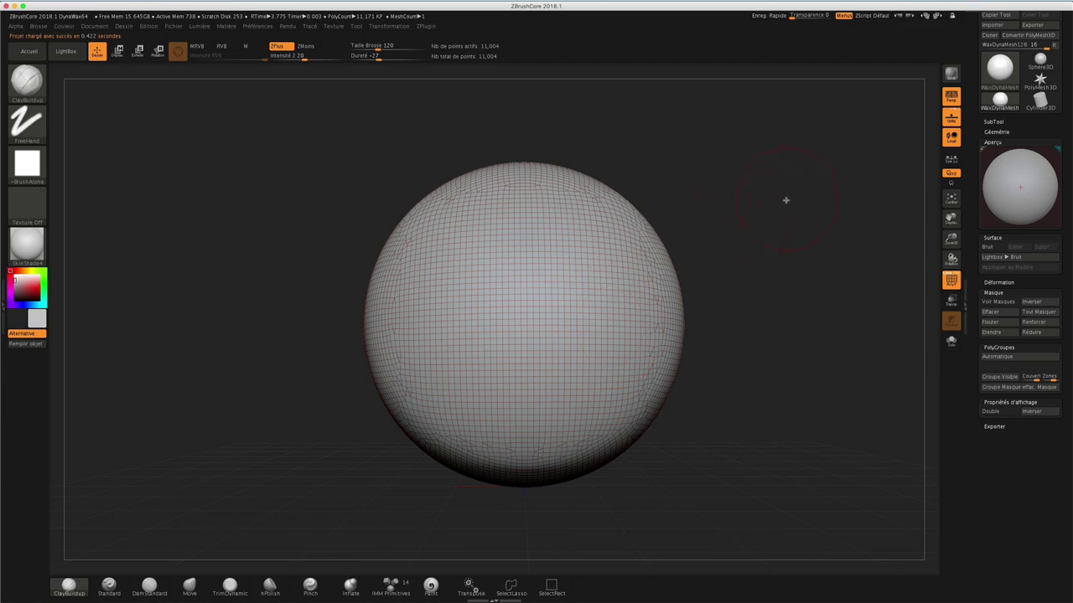
- Load the DemoSoldier.ZPR sample from LightBox, answering Non to saving the sphere
mouse_move(775, 212)
left_mouse_down()
mouse_move(764, 218)
mouse_move(780, 207)
left_mouse_up()
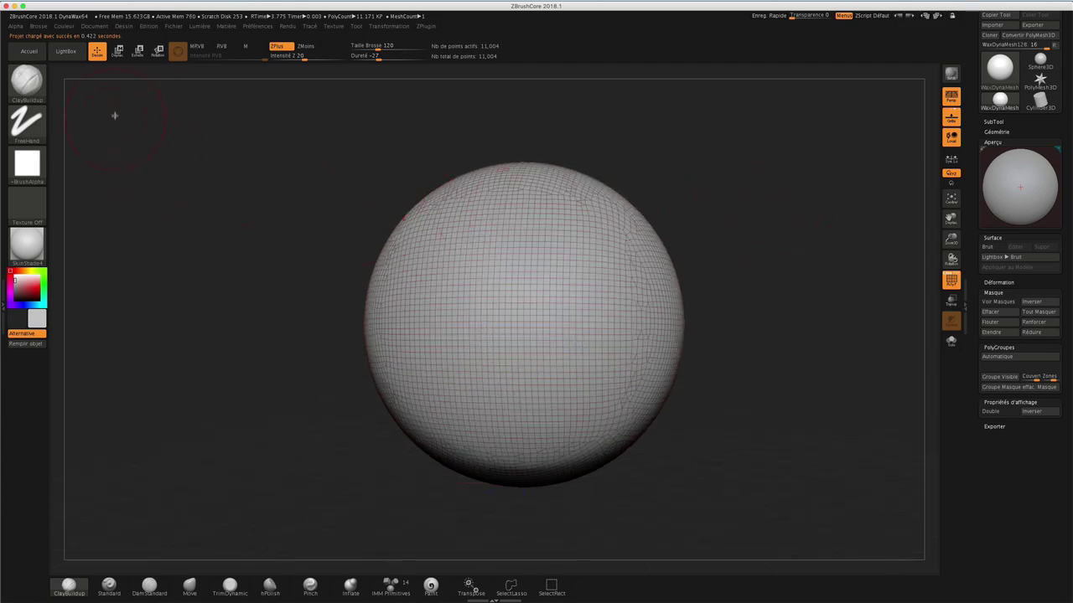
left_click(73, 52)
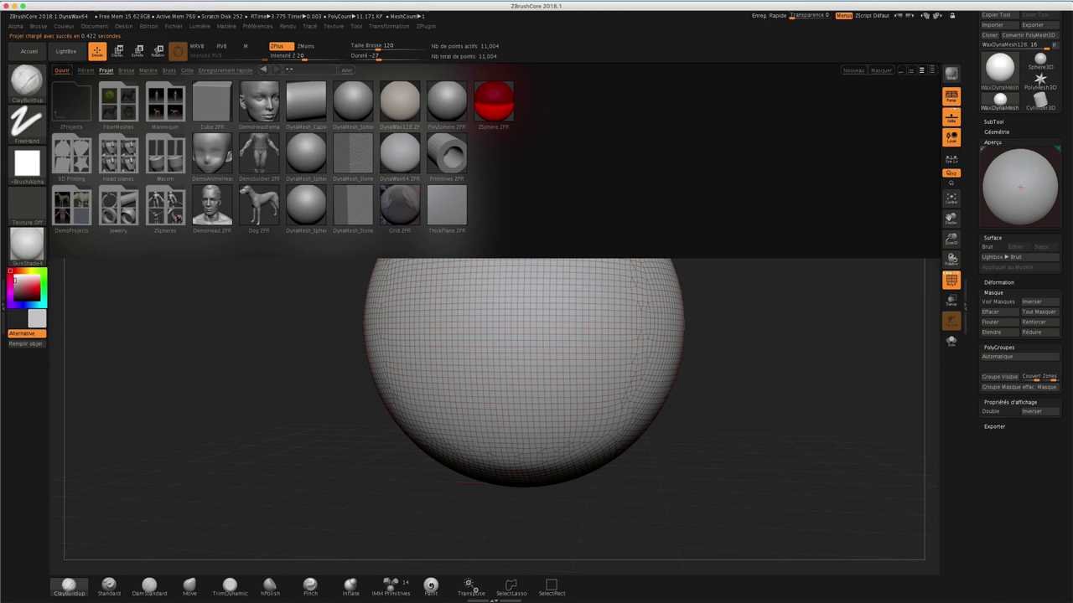
double_click(255, 150)
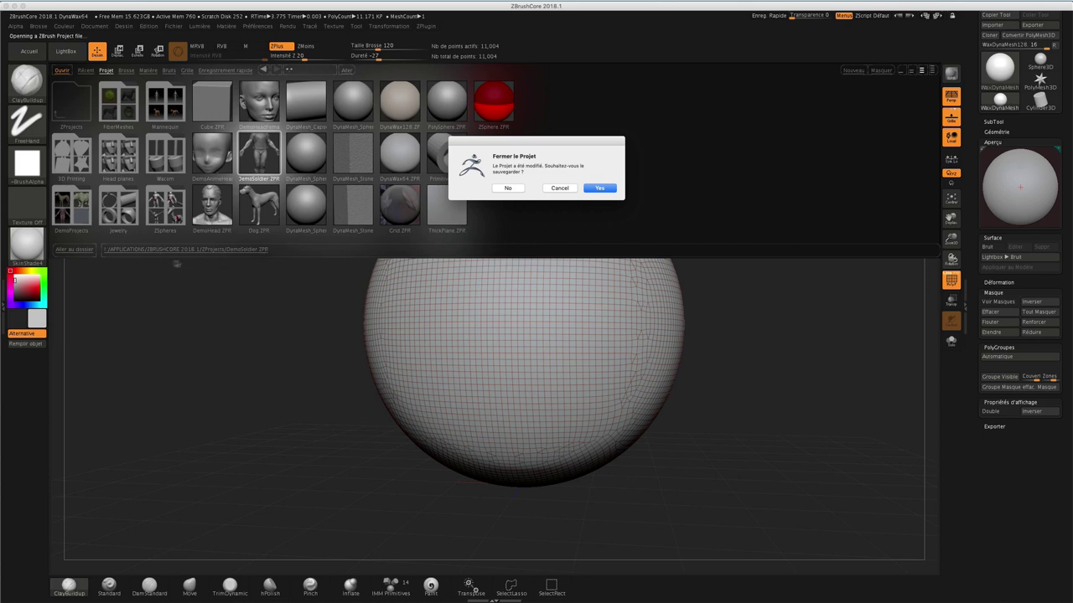
left_click(509, 188)
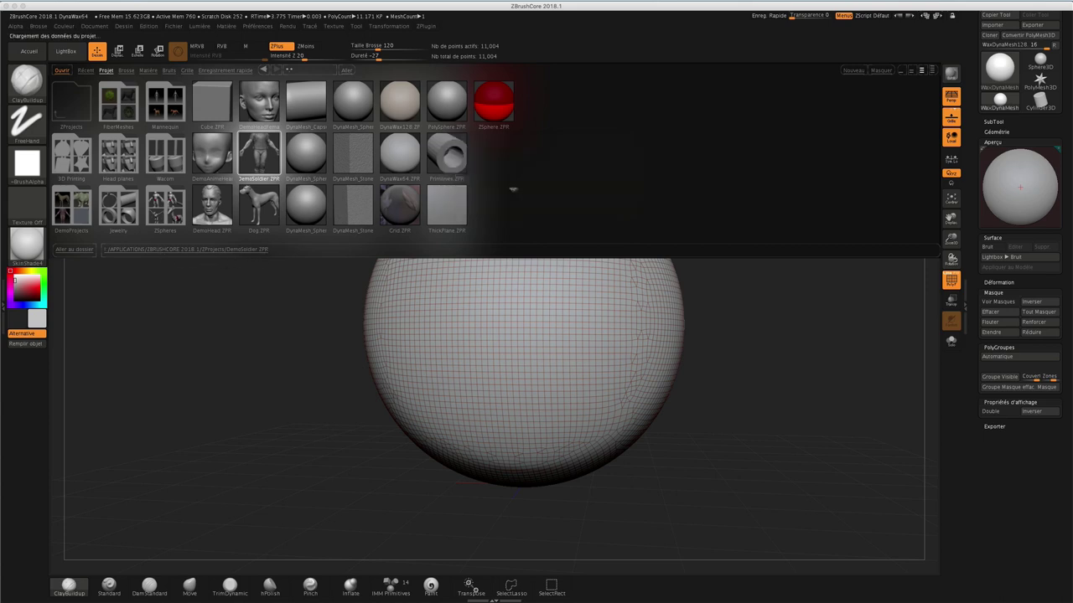
- Rotate the DemoSoldier from a side profile round to a front view, then reopen LightBox
mouse_move(651, 197)
left_mouse_down()
mouse_move(610, 199)
mouse_move(712, 168)
mouse_move(713, 192)
mouse_move(647, 199)
mouse_move(637, 184)
mouse_move(661, 198)
left_mouse_up()
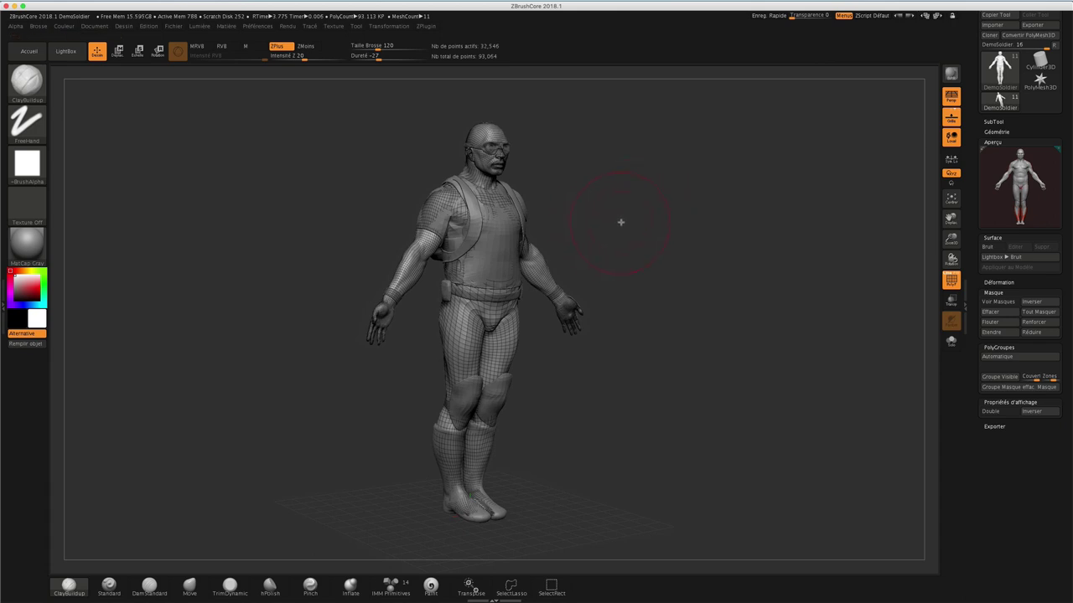
mouse_move(627, 216)
left_mouse_down()
mouse_move(658, 203)
mouse_move(678, 210)
mouse_move(644, 213)
mouse_move(614, 191)
mouse_move(514, 168)
mouse_move(603, 173)
left_mouse_up()
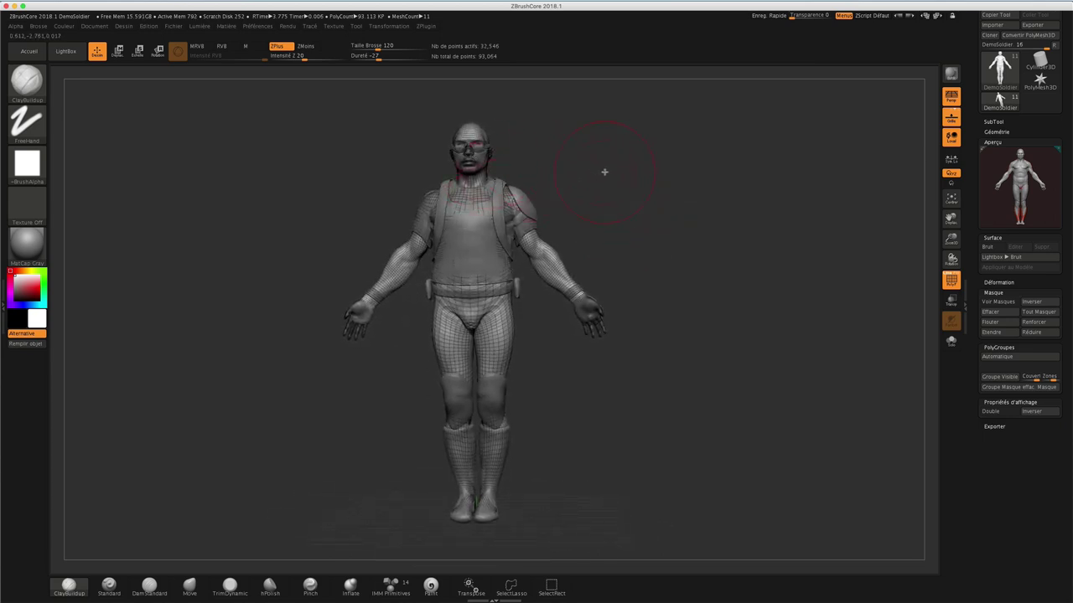
left_click(66, 51)
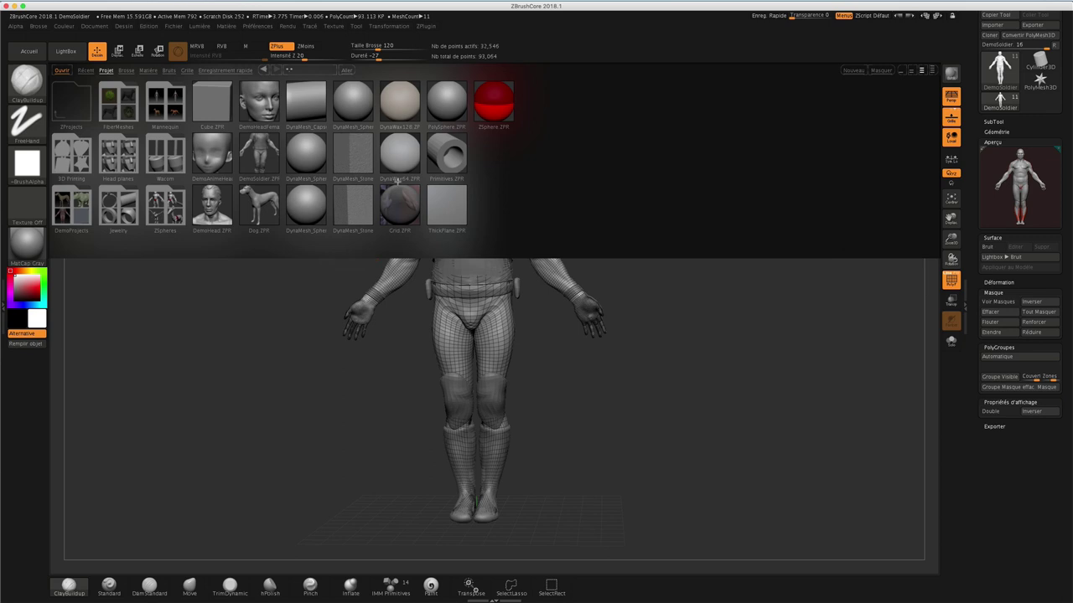
- Load ZSphere.ZPR without saving the soldier and drag a new ZSphere out of its top
left_click(502, 106)
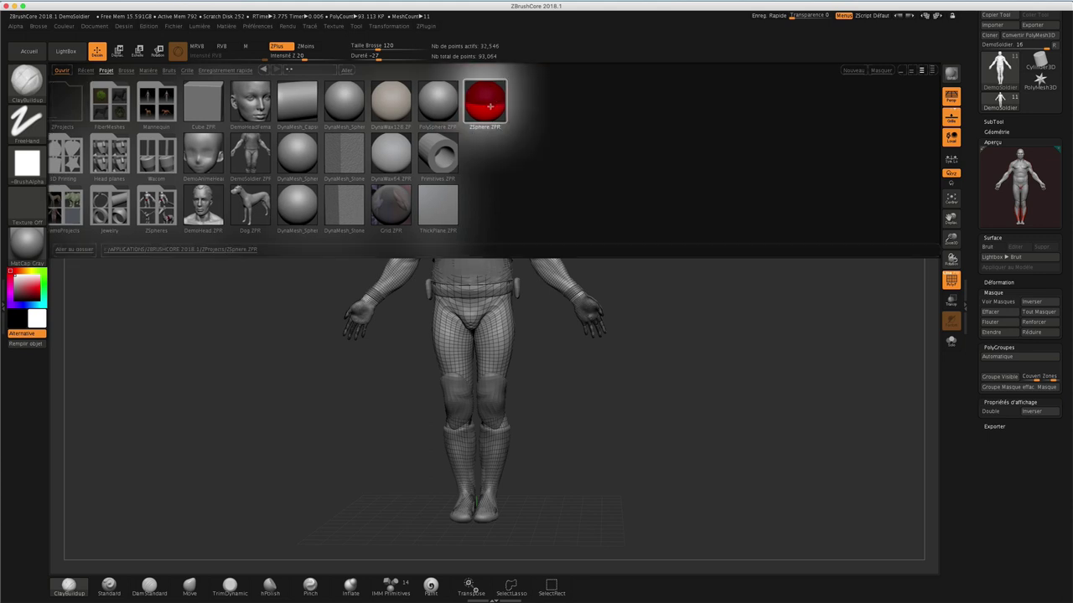
left_click(487, 103)
left_click(519, 188)
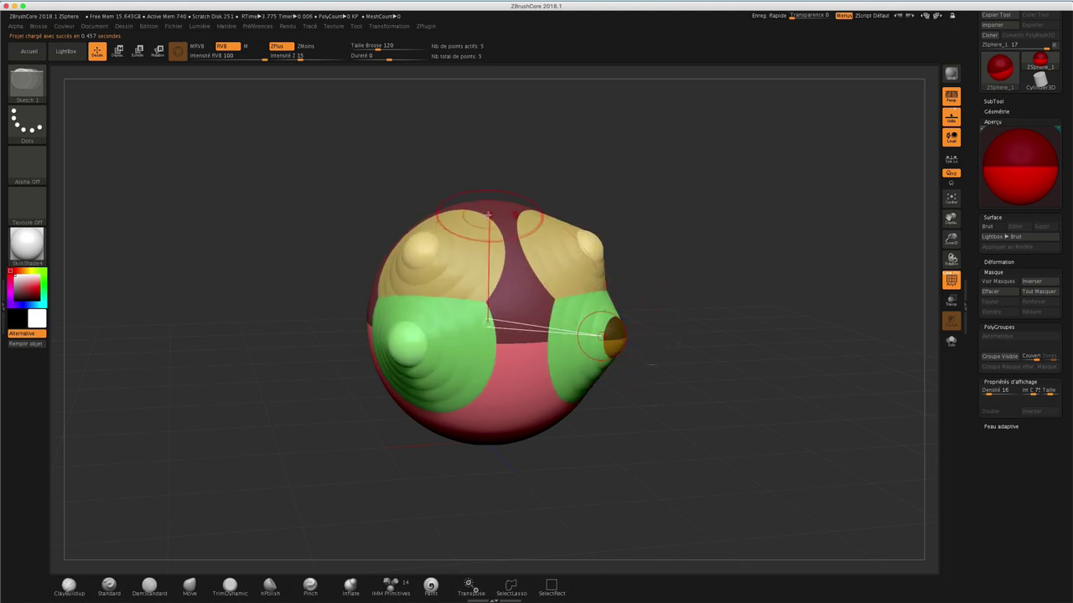
left_click_drag(442, 179, 486, 317)
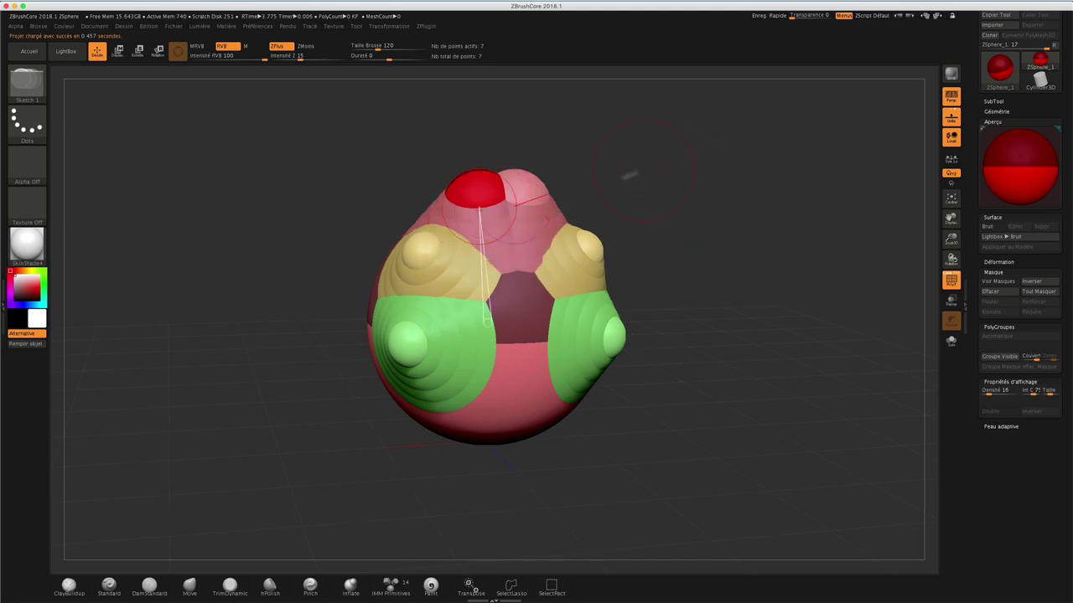
- Open ZSphere_Gazelle.ZPR from the ZSpheres sample folder
left_click(66, 52)
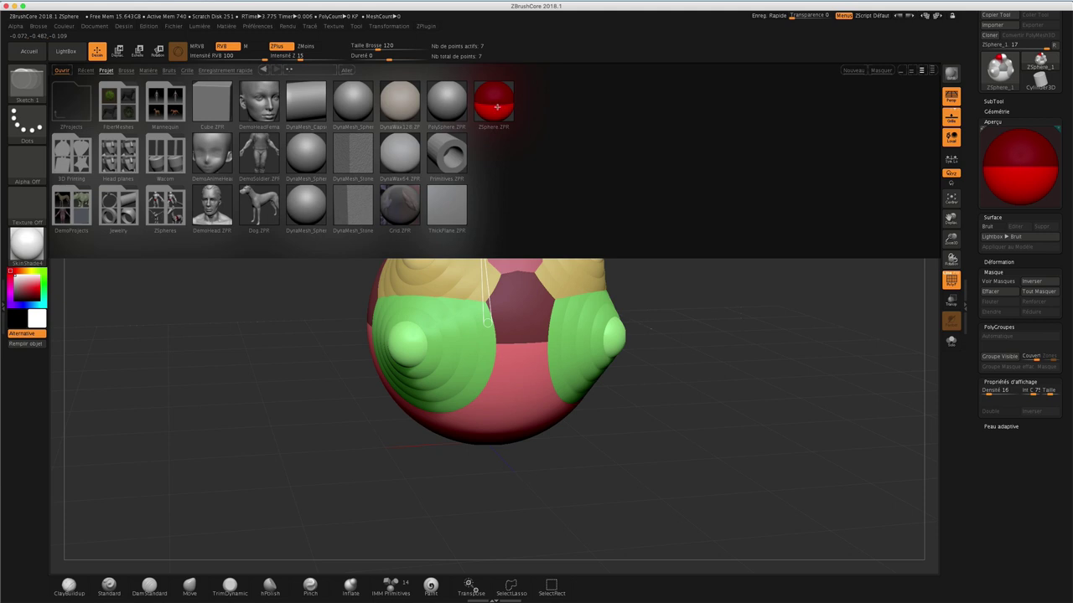
double_click(148, 214)
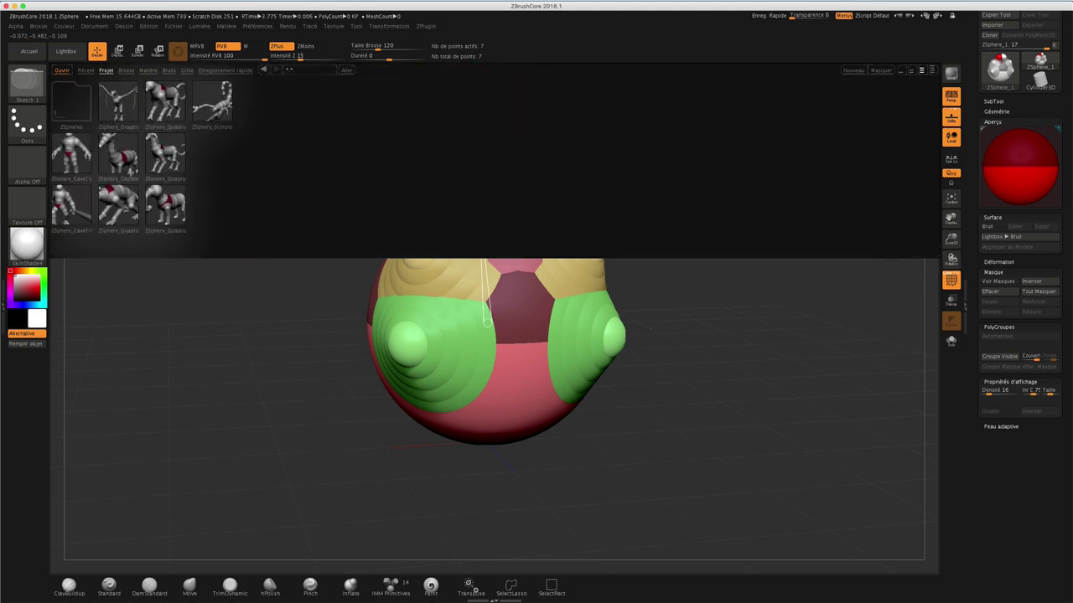
double_click(119, 153)
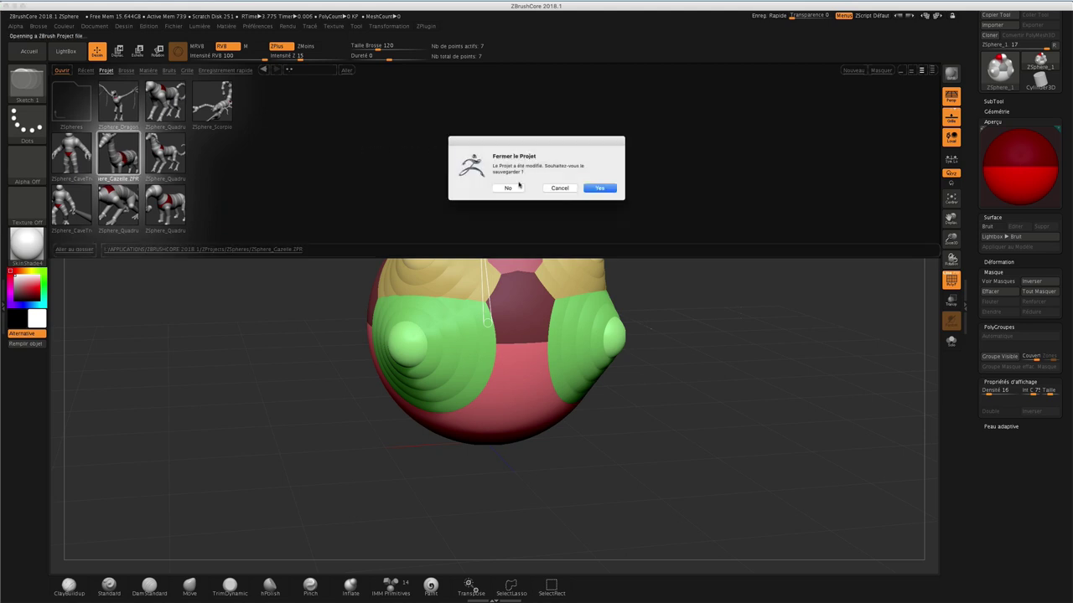
- Load the 72-point ZSphere_Gazelle without saving the previous model, then reopen LightBox
left_click(517, 187)
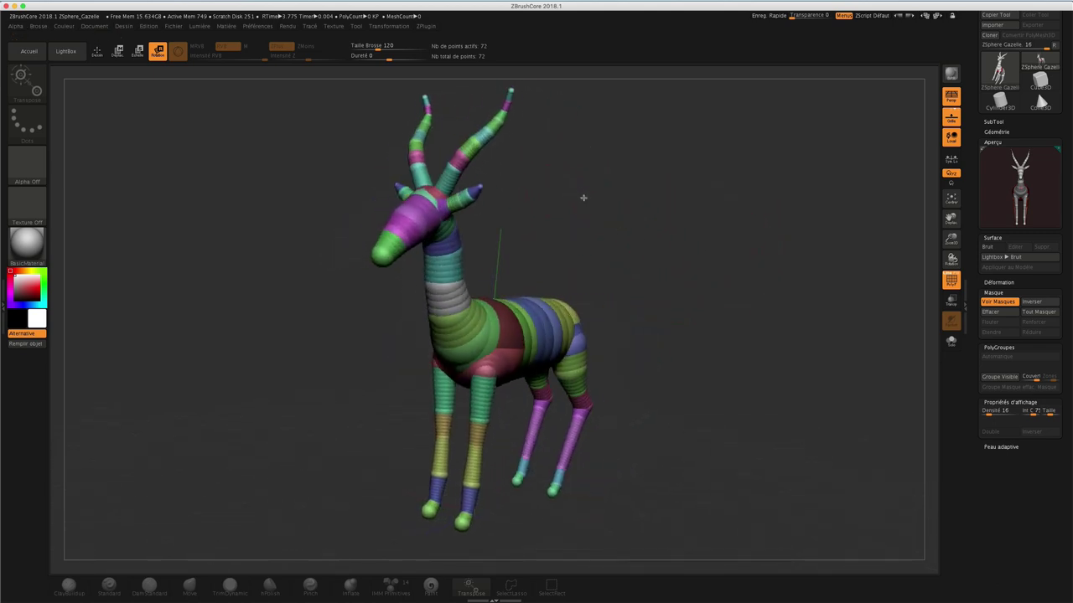
left_click(66, 51)
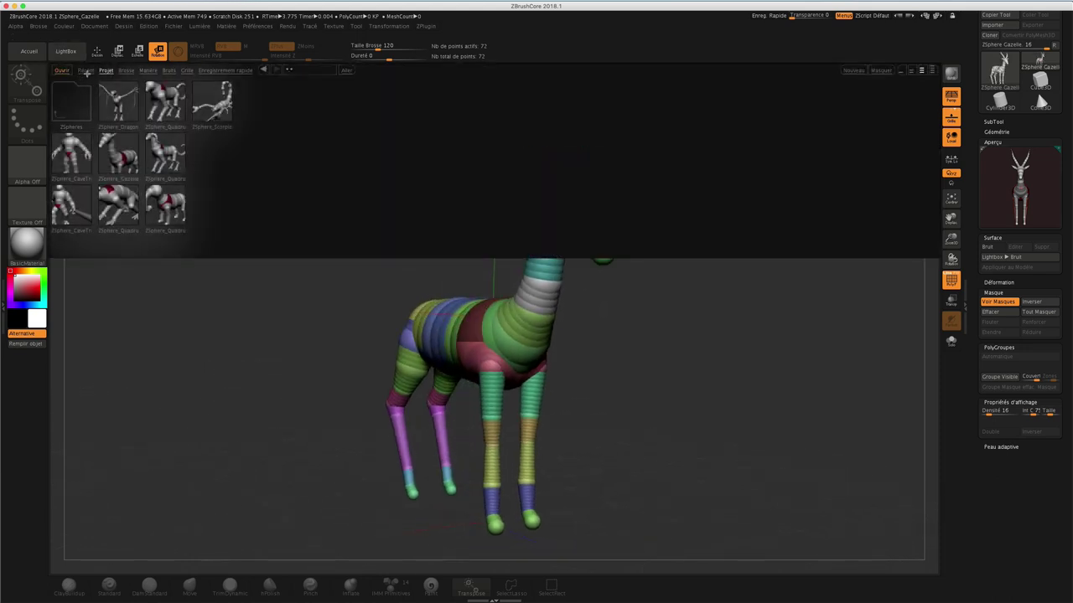
- Glance at Récent, then open Grid.ZPR from the Projet list, declining to save the gazelle
left_click(86, 72)
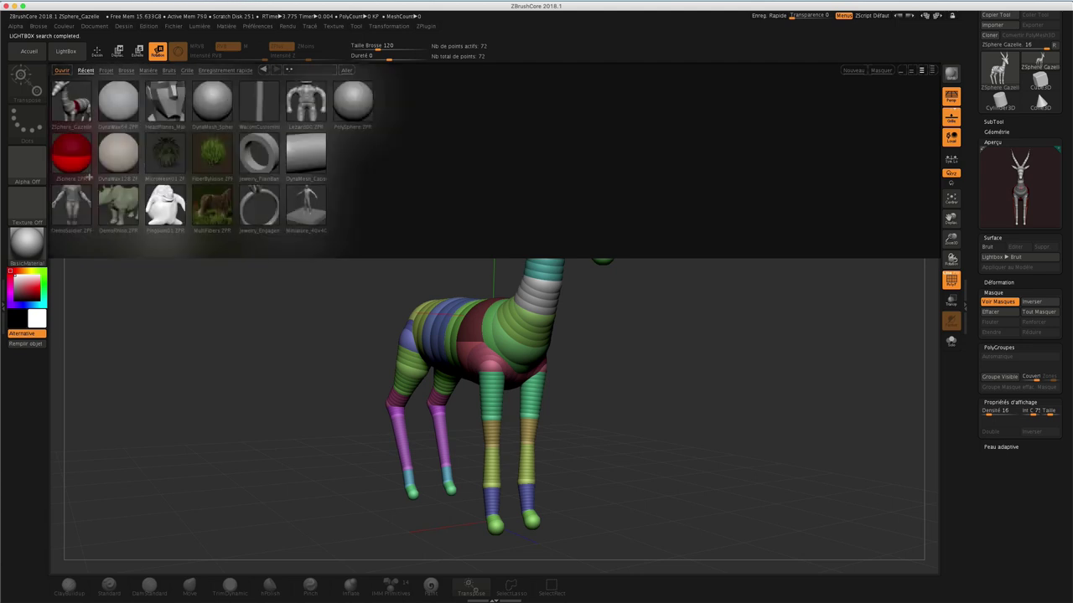
left_click(107, 69)
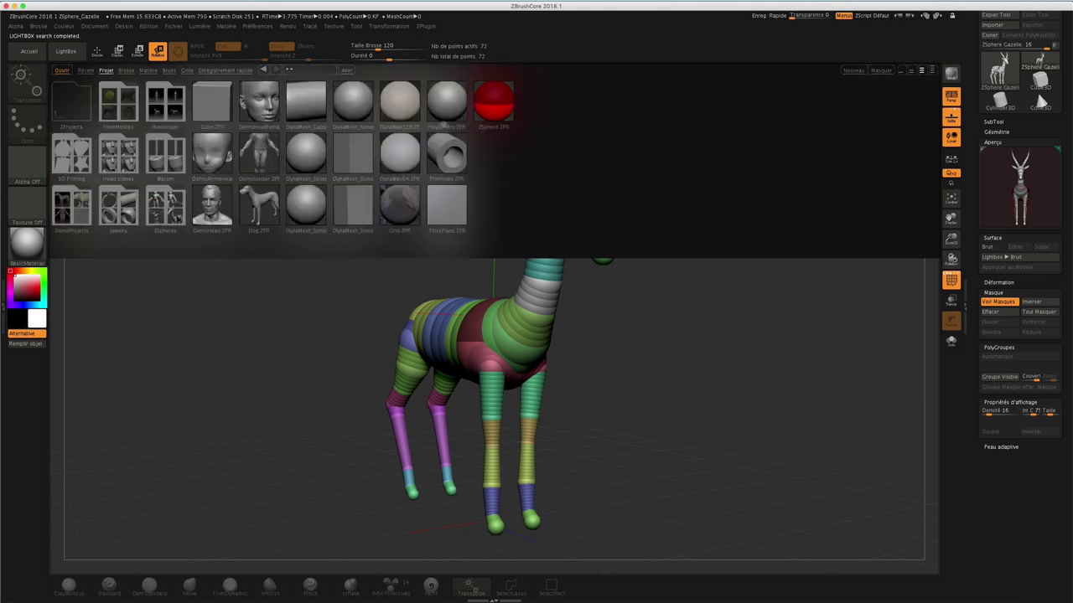
double_click(401, 206)
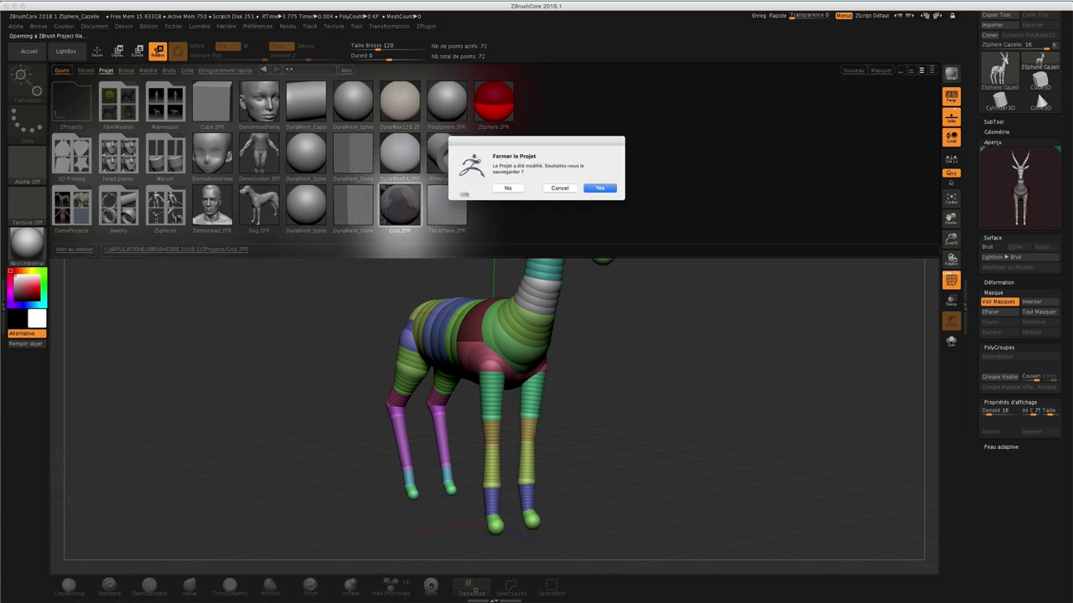
left_click(510, 188)
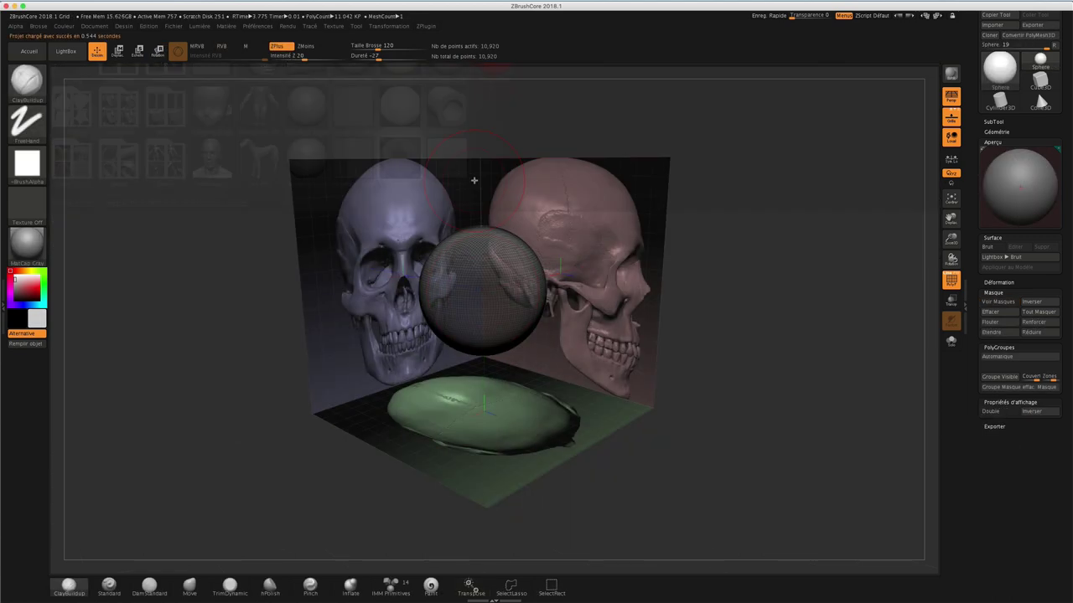
- With the Move brush, pull the sphere toward the skull's cranium outline in front and profile views
mouse_move(747, 212)
left_mouse_down()
mouse_move(735, 198)
mouse_move(732, 209)
left_mouse_up()
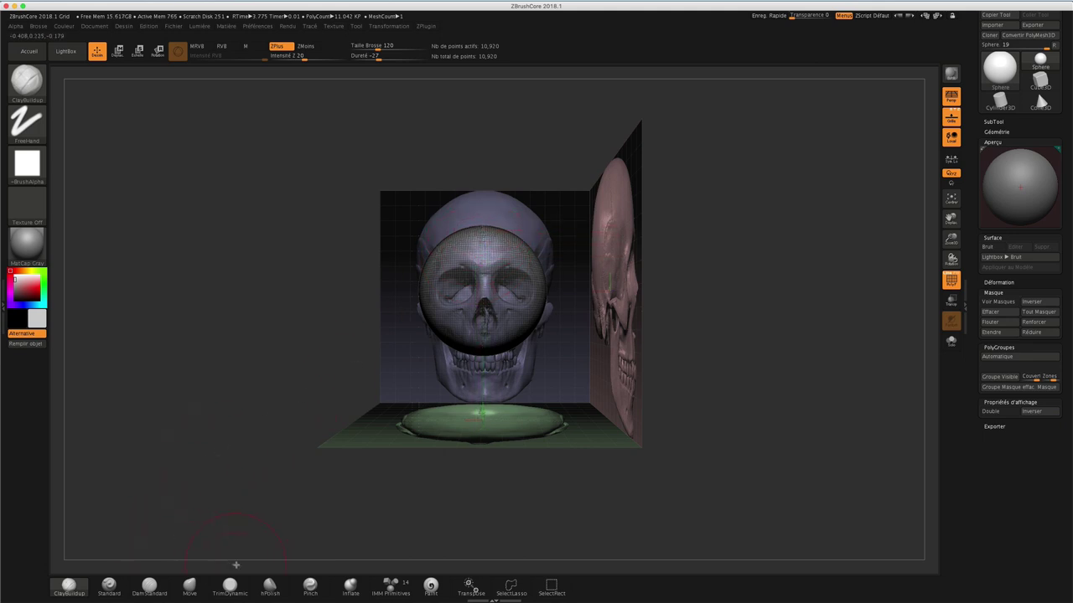
left_click(190, 590)
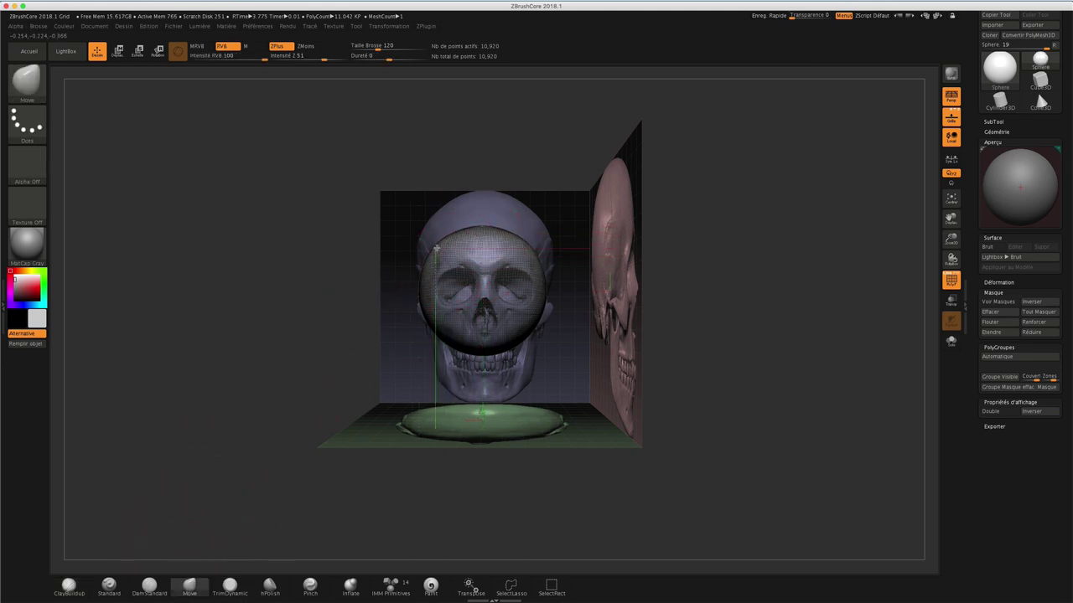
mouse_move(482, 239)
left_mouse_down()
mouse_move(457, 220)
mouse_move(512, 236)
left_mouse_up()
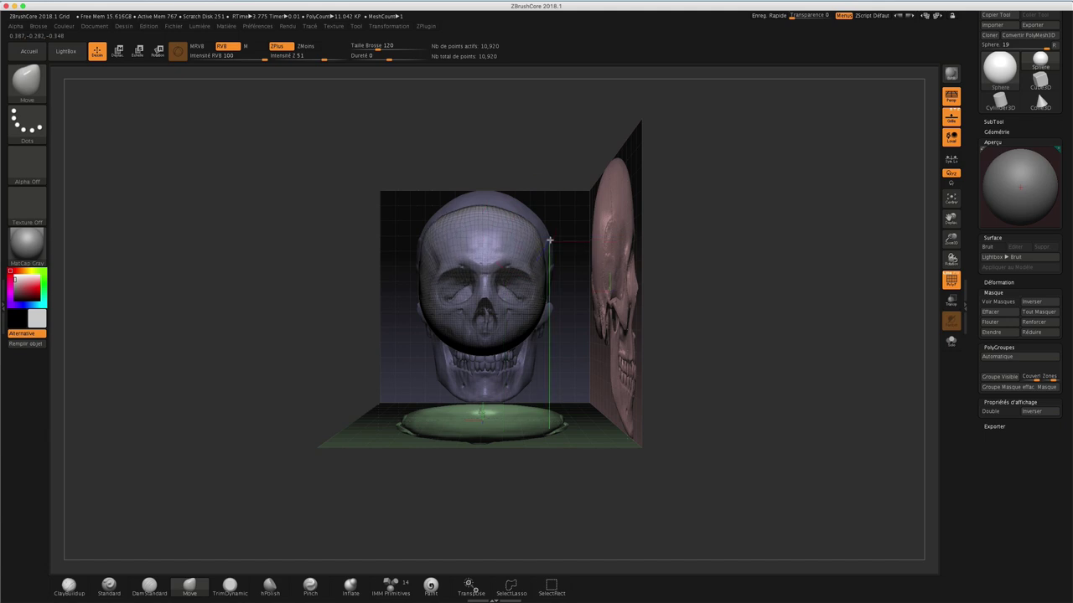
left_click_drag(766, 215, 781, 216)
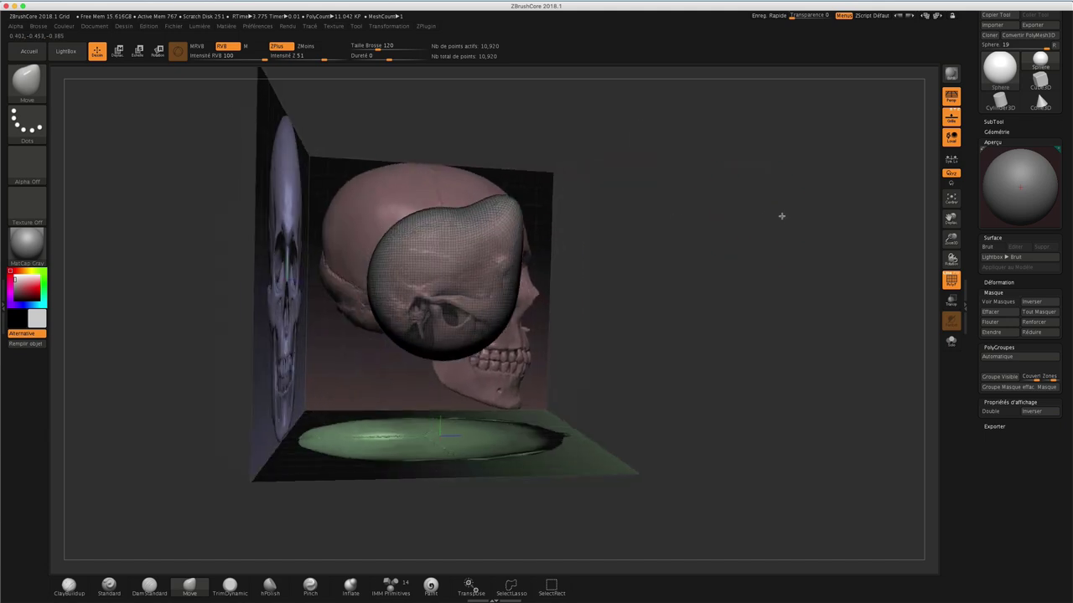
left_click_drag(440, 211, 365, 252)
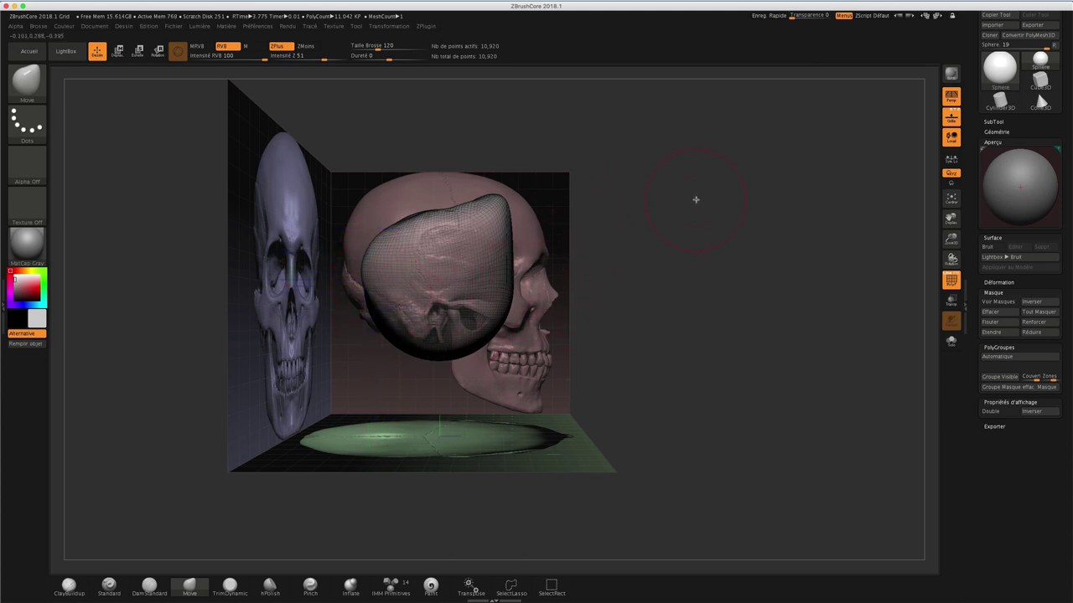
- Check the reshaped sphere from top and oblique angles, then reopen LightBox
mouse_move(699, 220)
left_mouse_down()
mouse_move(701, 292)
mouse_move(814, 200)
left_mouse_up()
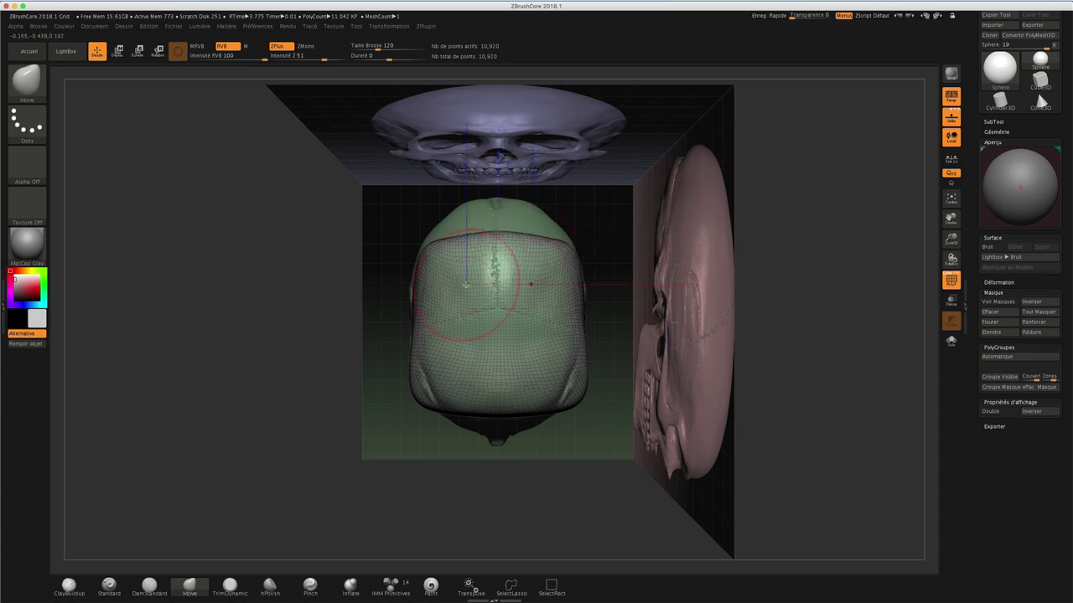
mouse_move(277, 352)
left_mouse_down()
mouse_move(339, 293)
mouse_move(846, 288)
mouse_move(788, 164)
left_mouse_up()
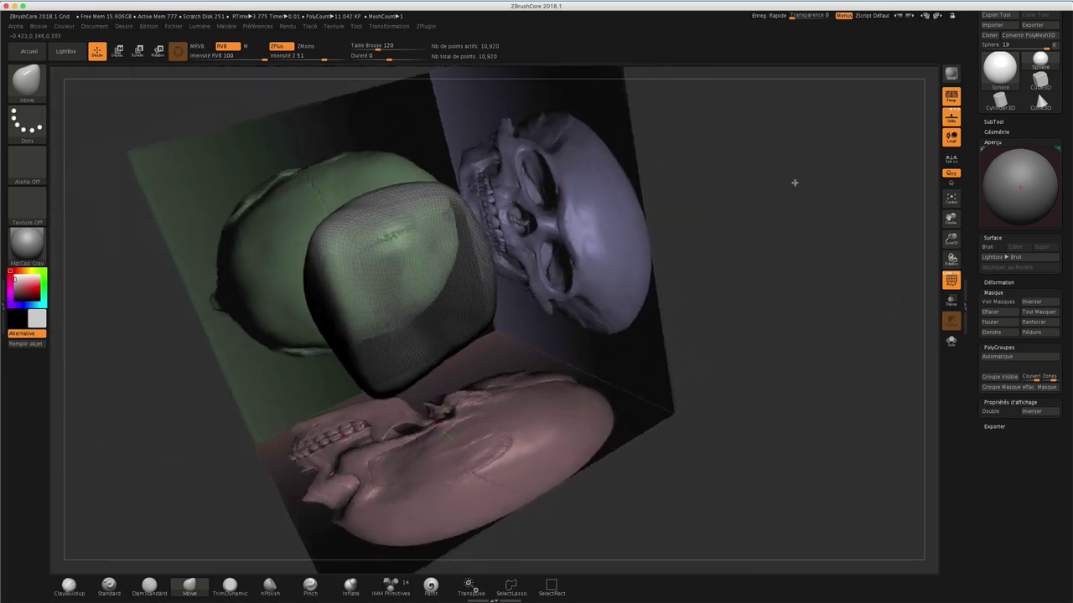
left_click(66, 51)
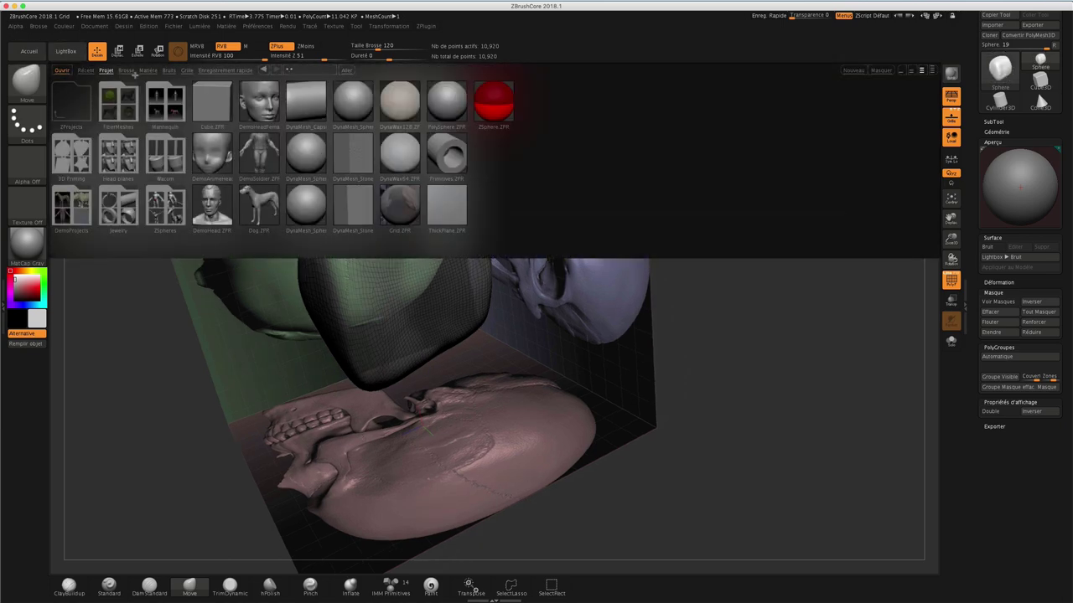
- Browse the Brosse, Matière and Récent lists, then load DynaMesh_Sphere_128.ZPR without saving
left_click(124, 70)
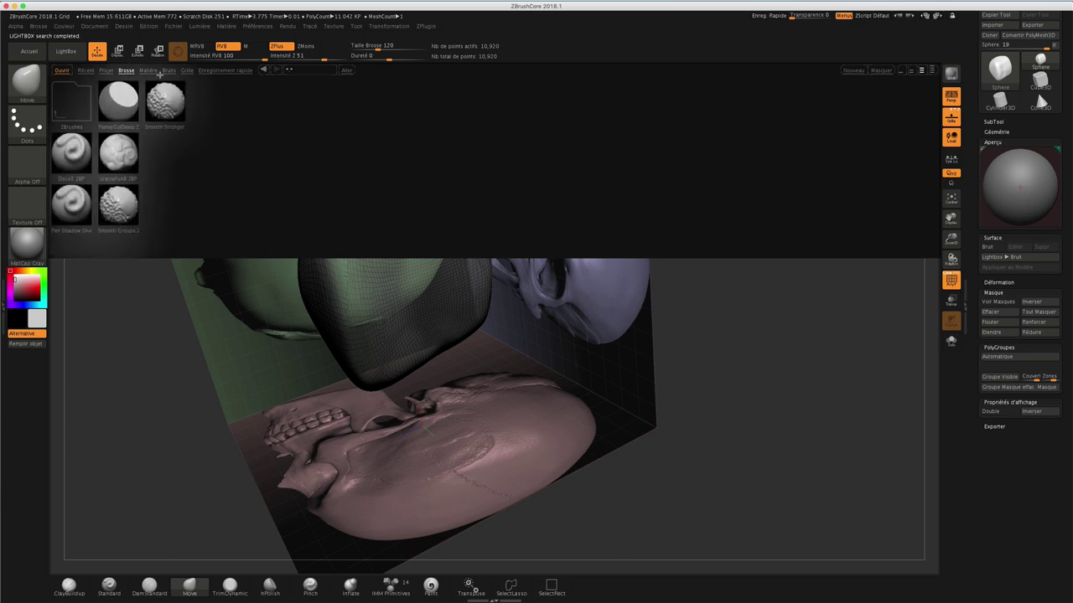
left_click(144, 71)
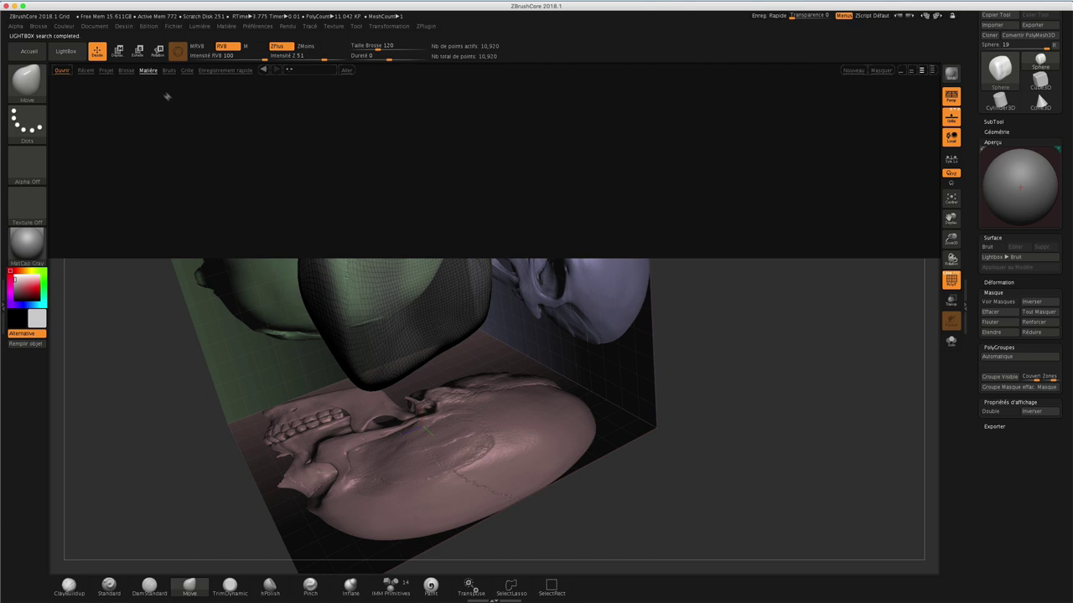
left_click(84, 70)
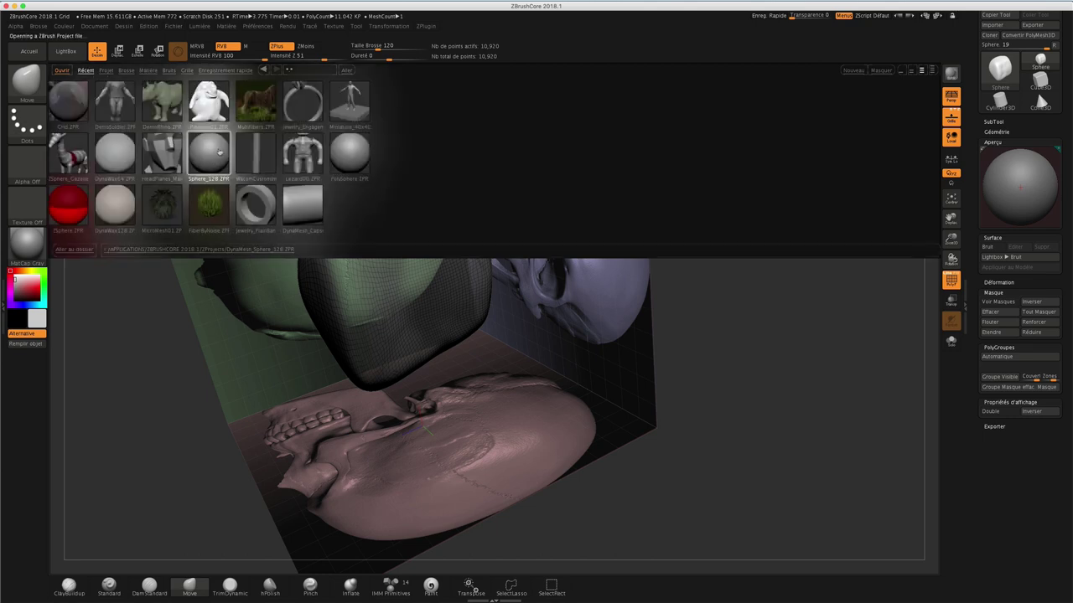
double_click(209, 155)
left_click(507, 188)
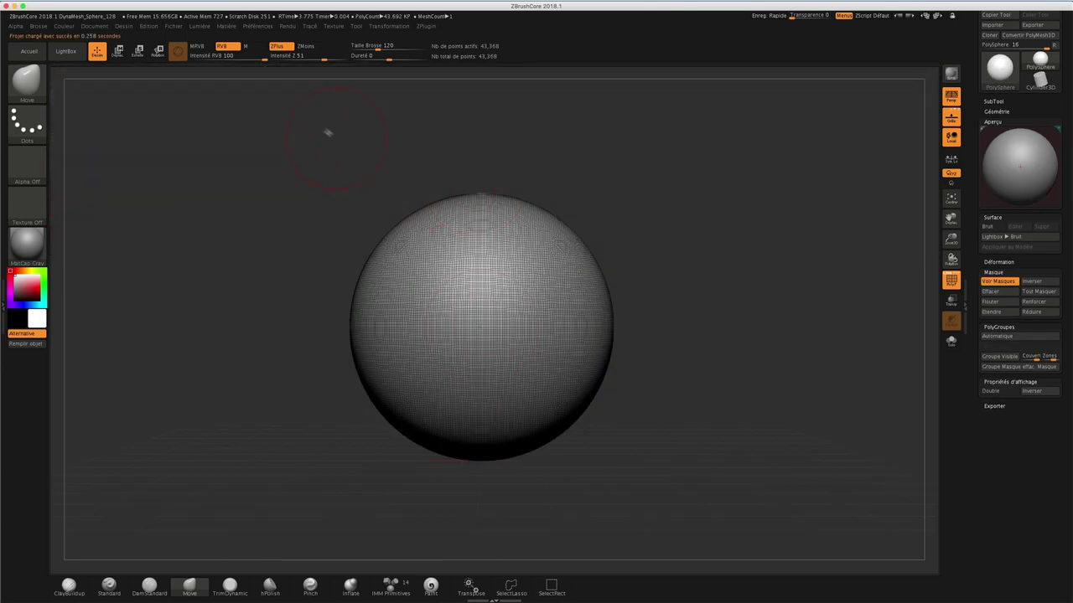
- Hide the sphere's wireframe and apply the red cracked Noise58 preset from Bruits
left_click(952, 279)
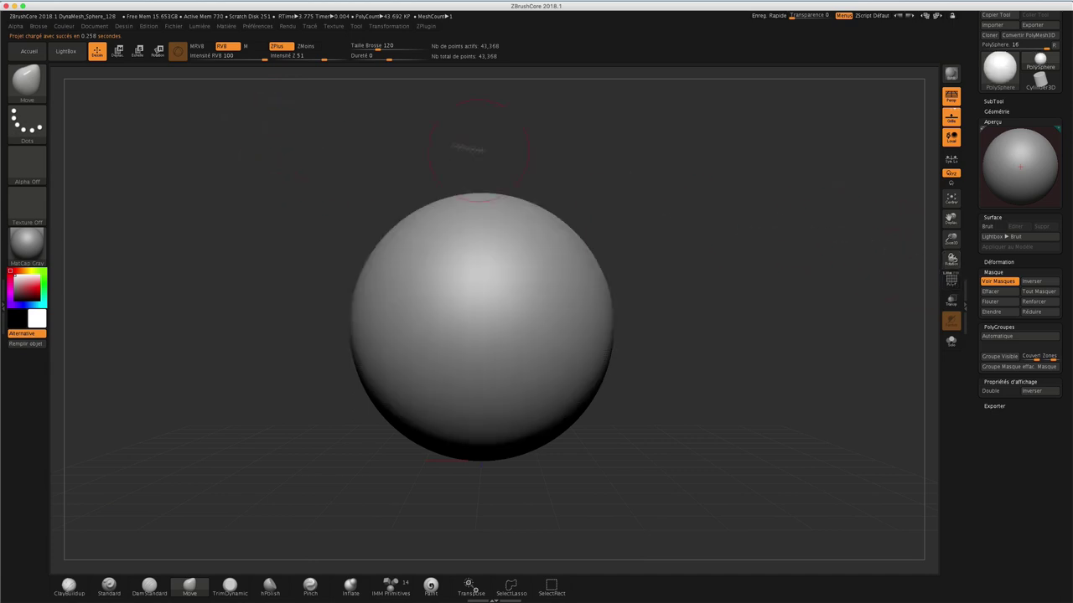
key("comma")
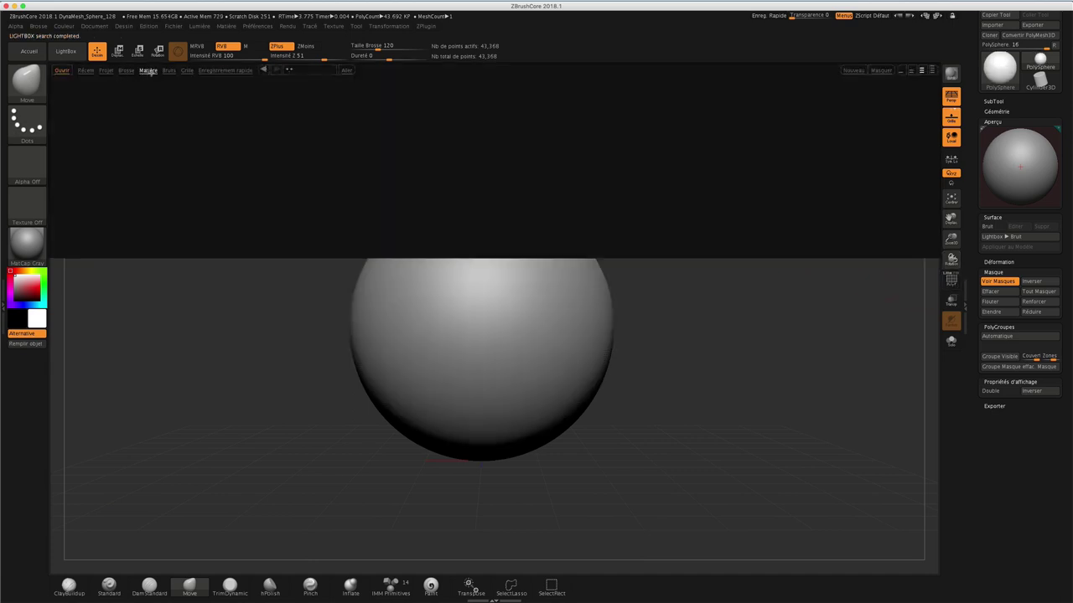
left_click(169, 70)
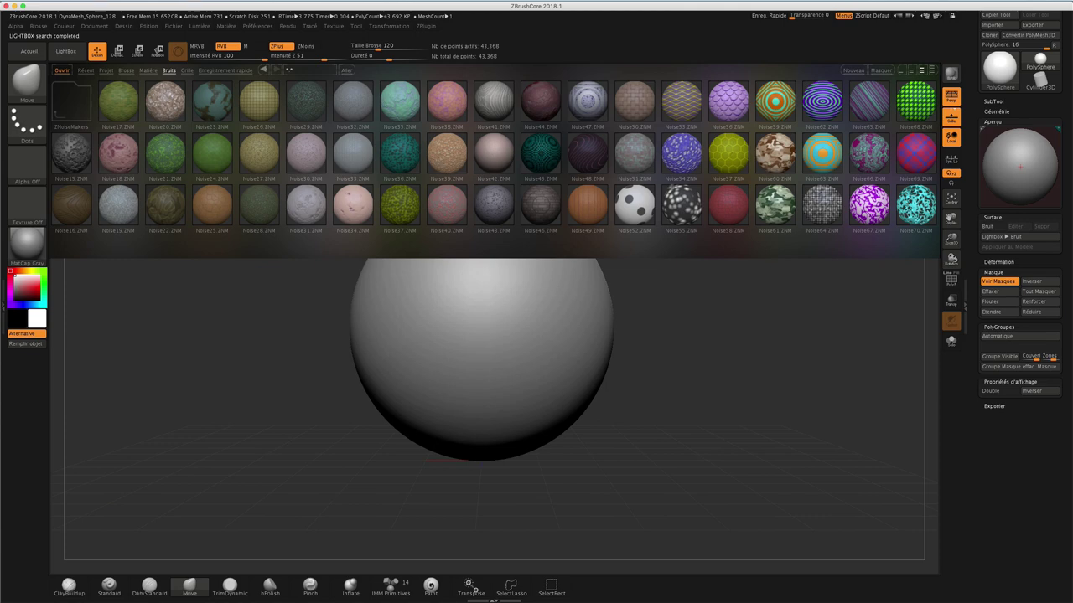
left_click(731, 203)
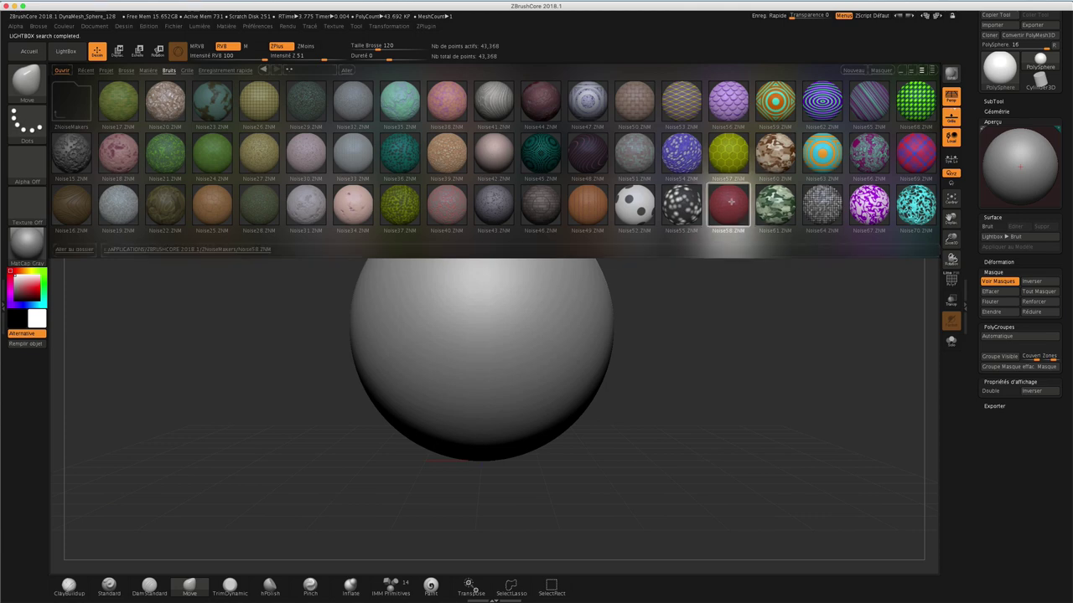
double_click(731, 203)
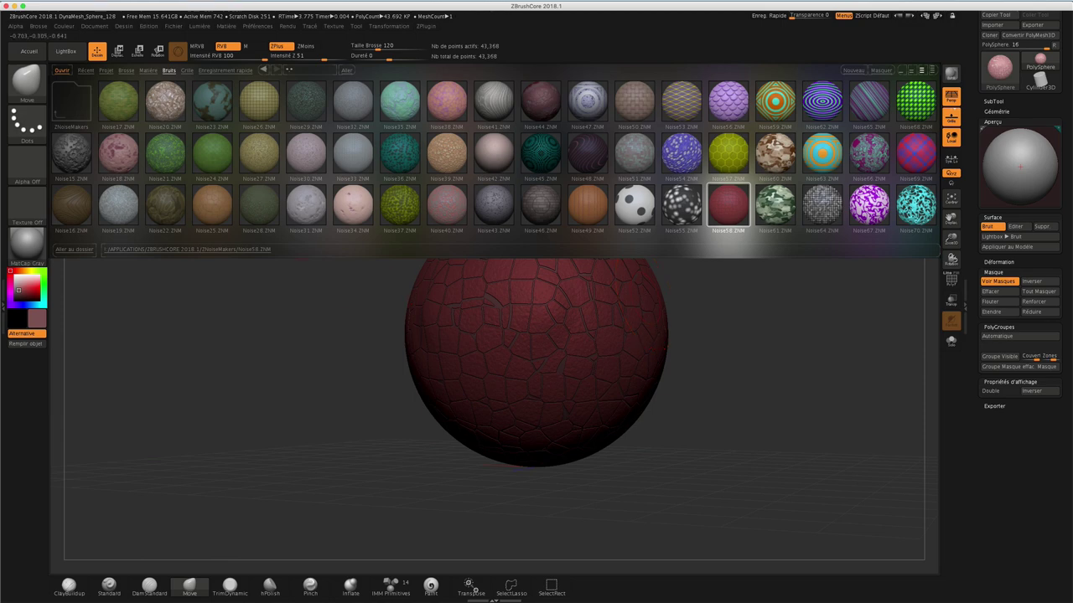
- Replace it with the grey rocky Noise31 noise and rotate the sphere to inspect it
double_click(306, 205)
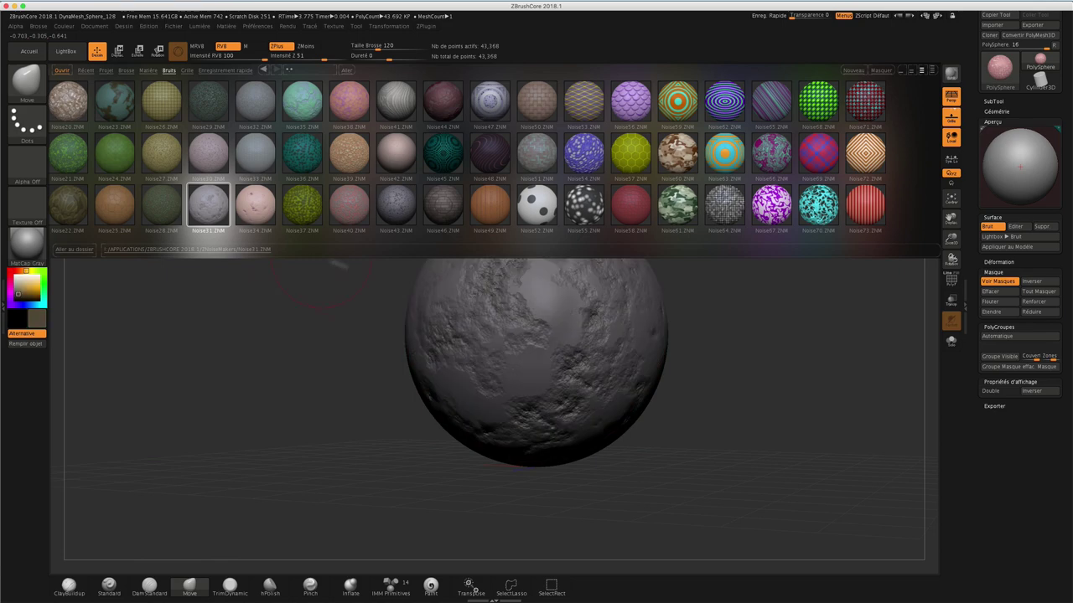
left_click_drag(710, 292, 711, 285)
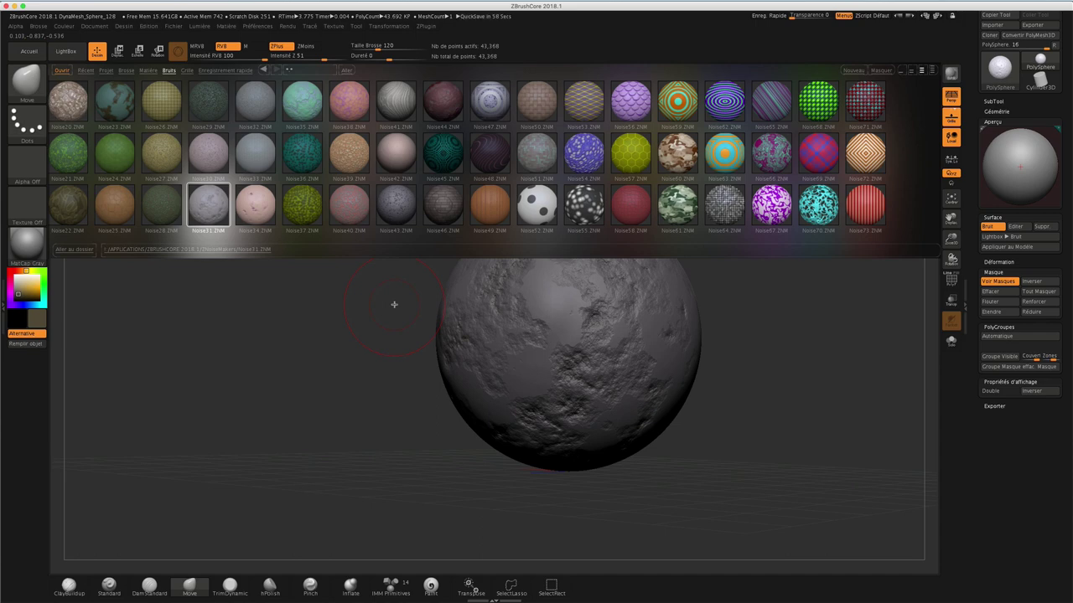
left_click(62, 70)
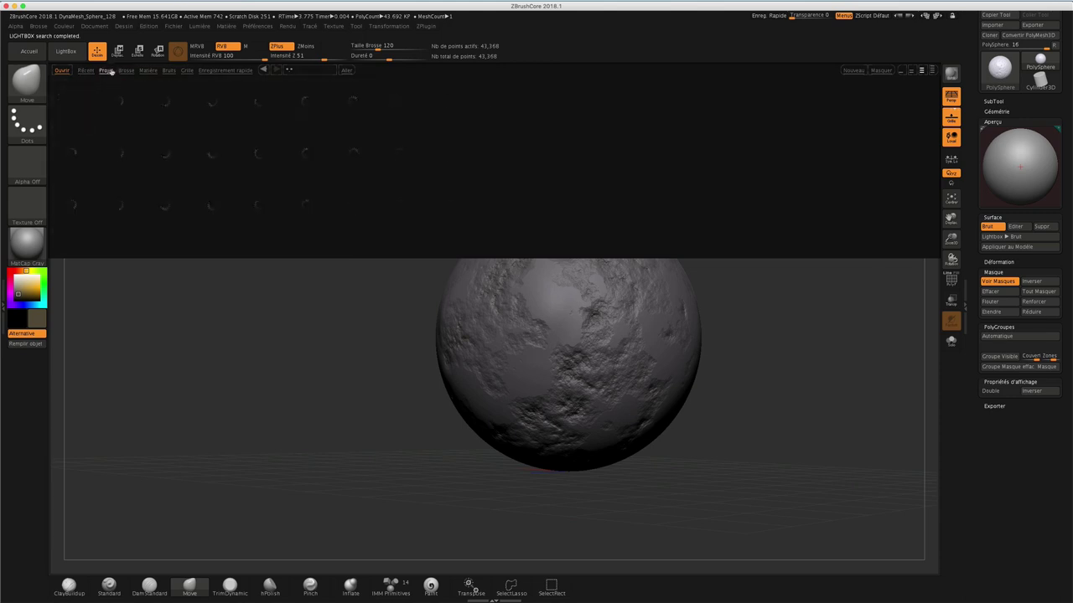
- Reload DynaMesh_Sphere_128.ZPR without saving the noise, then reopen LightBox
left_click(307, 151)
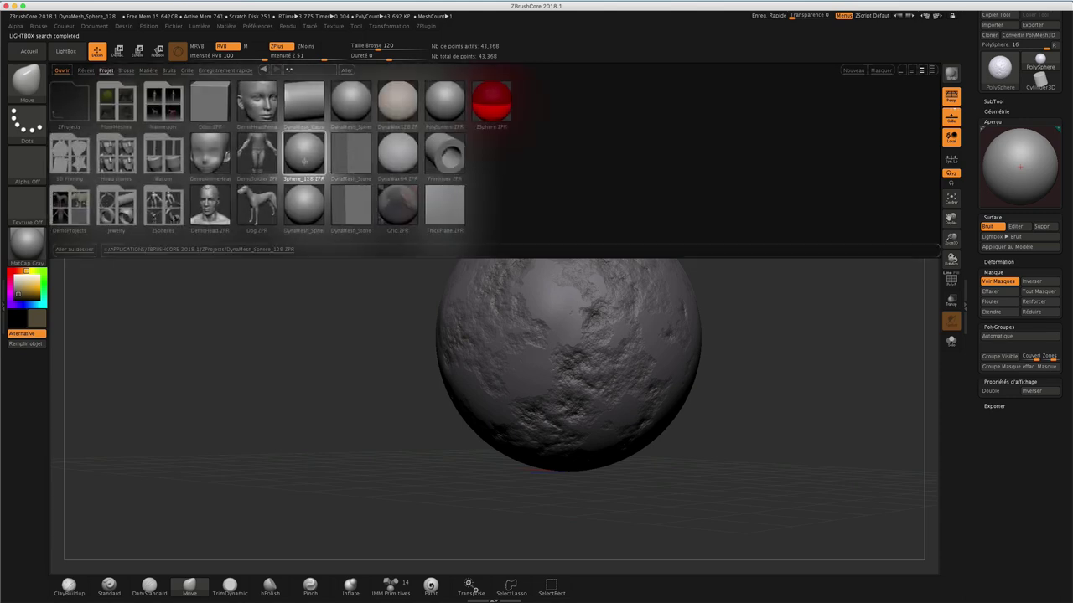
left_click(307, 151)
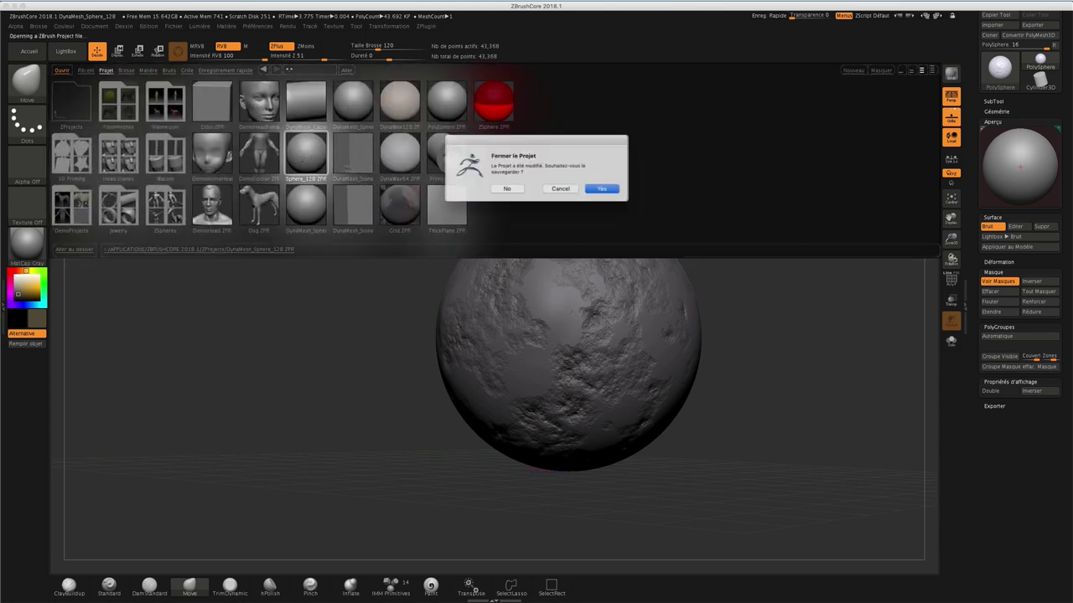
key("Return")
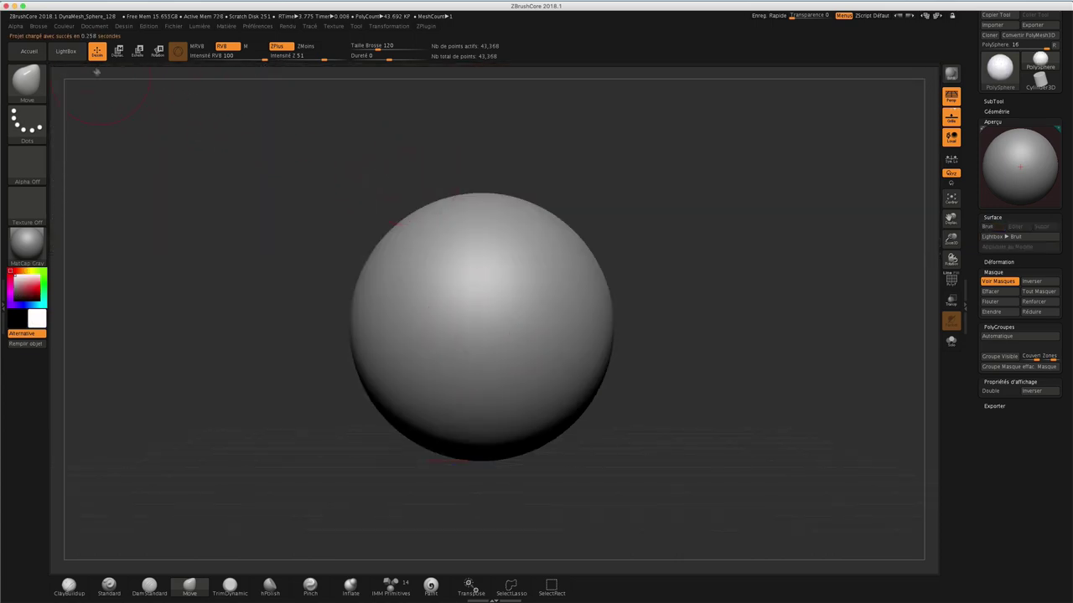
left_click(65, 51)
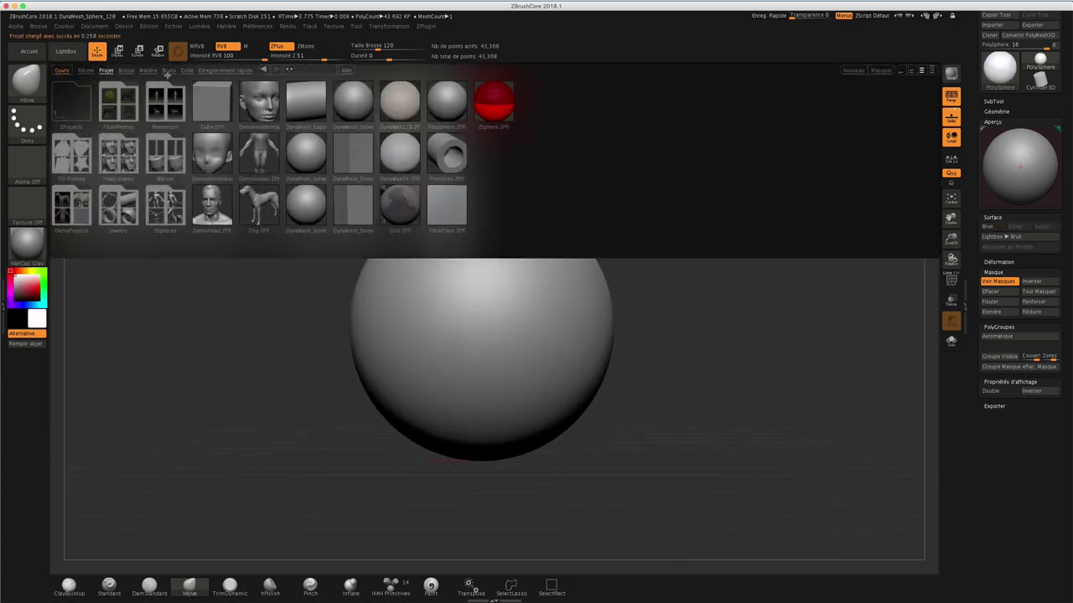
- Browse the Bruits, Grille, Enregistrement rapide and Projet library tabs
left_click(169, 70)
left_click(187, 71)
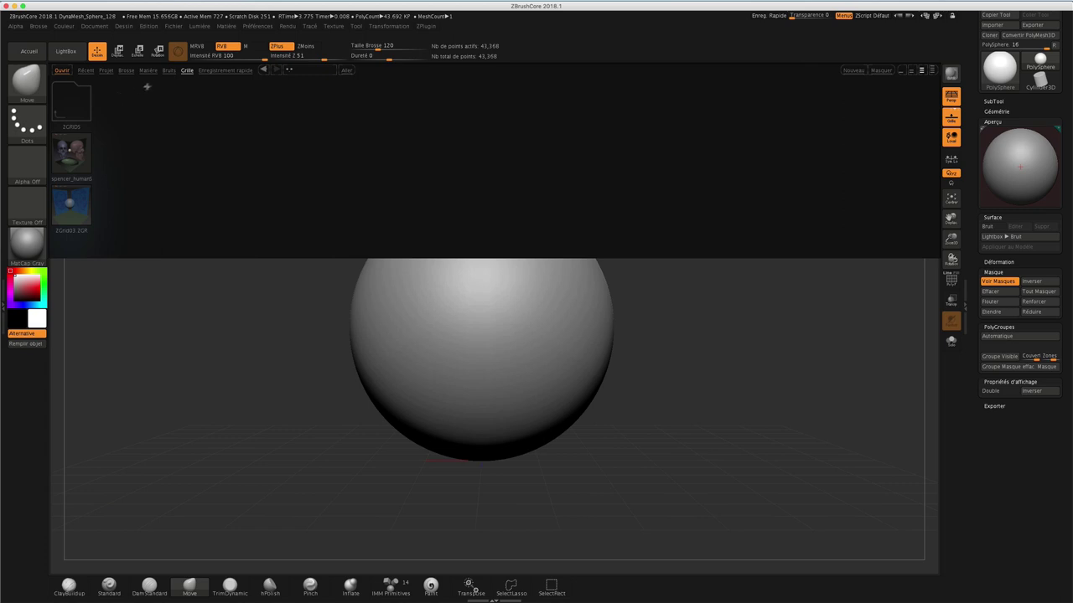
left_click(220, 71)
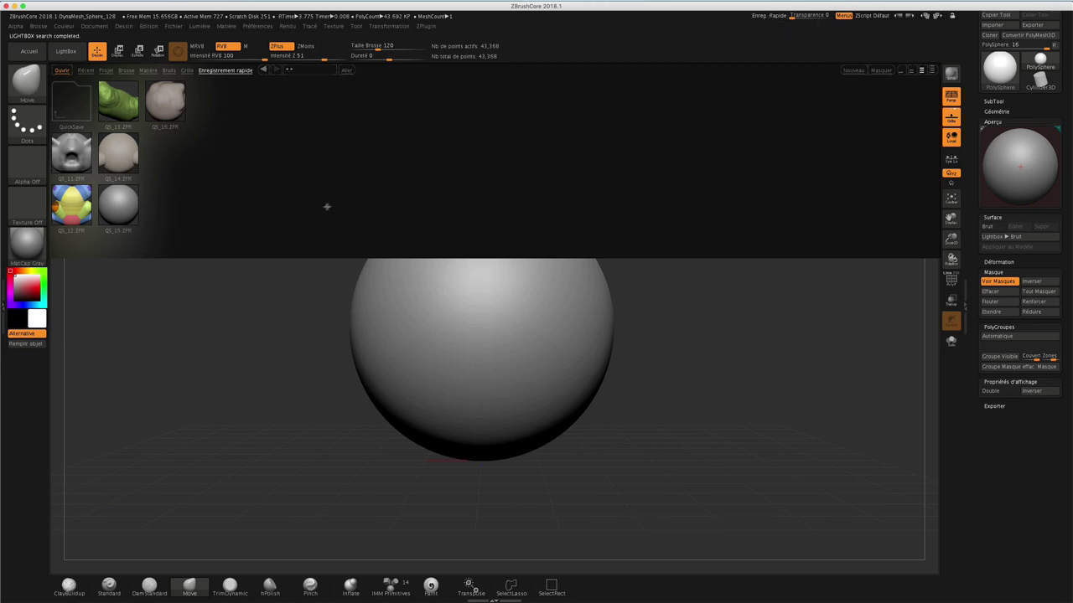
left_click(292, 70)
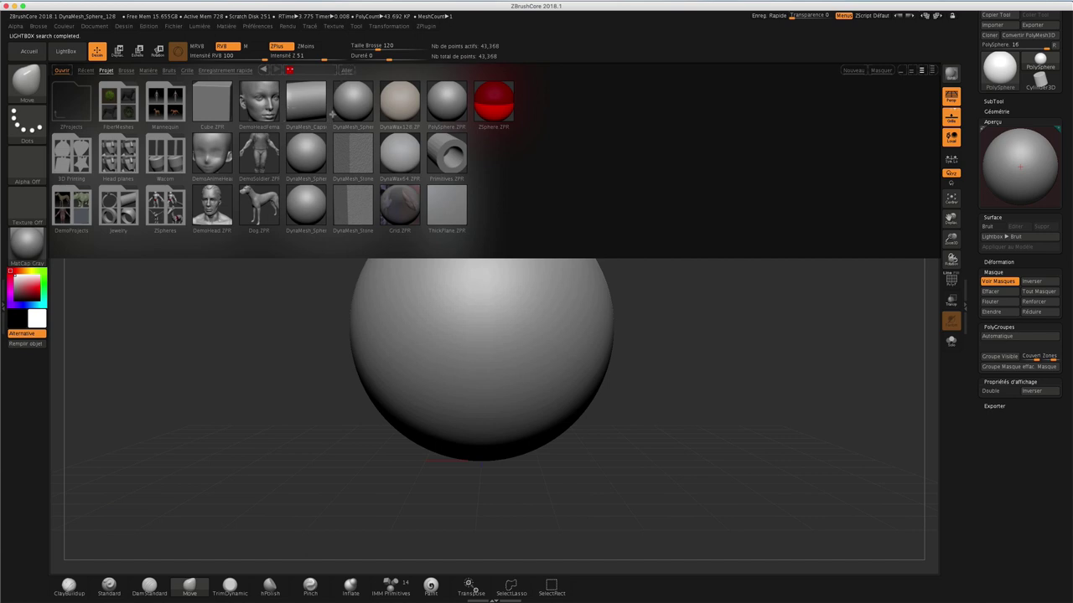
- Add a second library panel showing noise presets below the grid files, then close it
left_click(852, 71)
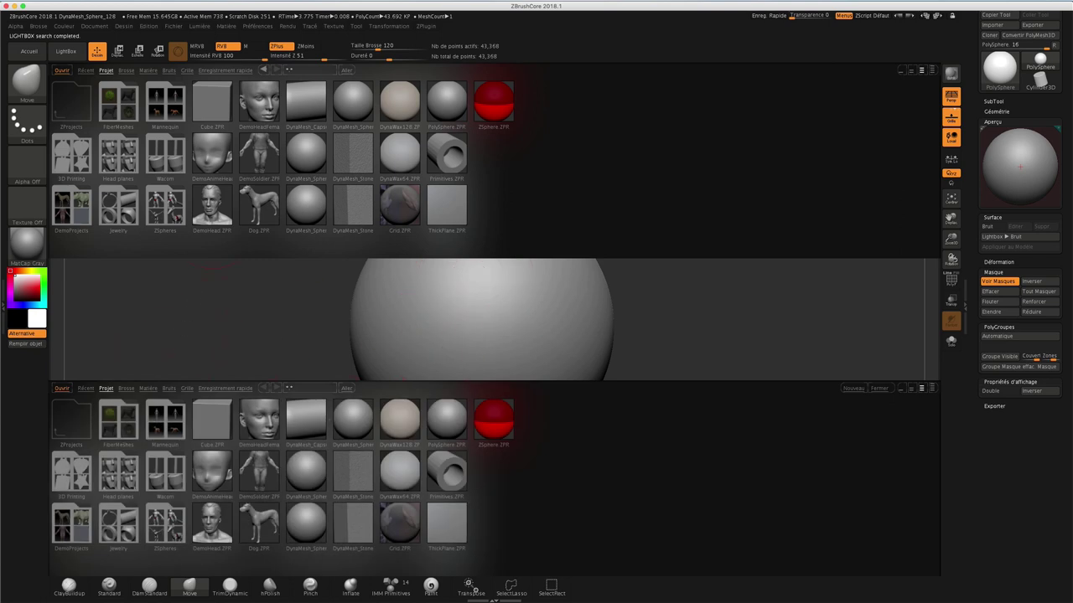
left_click(169, 388)
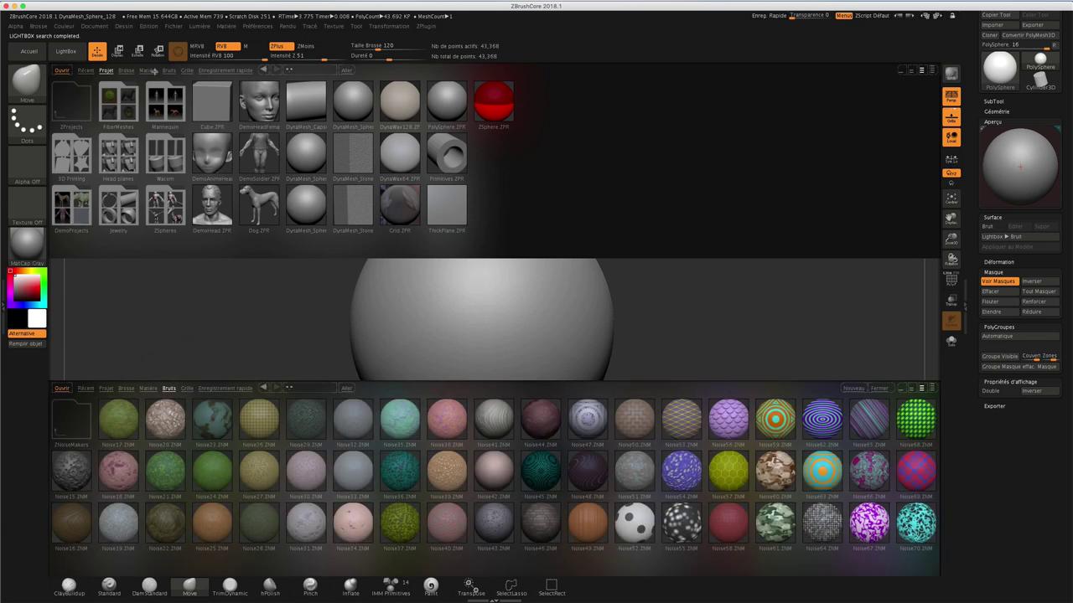
left_click(188, 71)
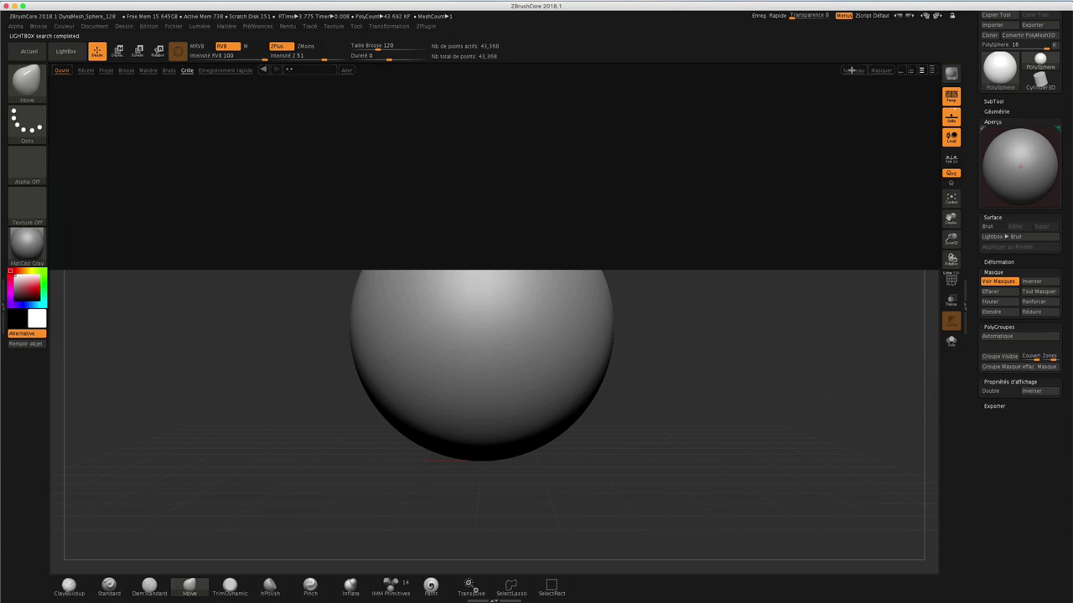
left_click(880, 71)
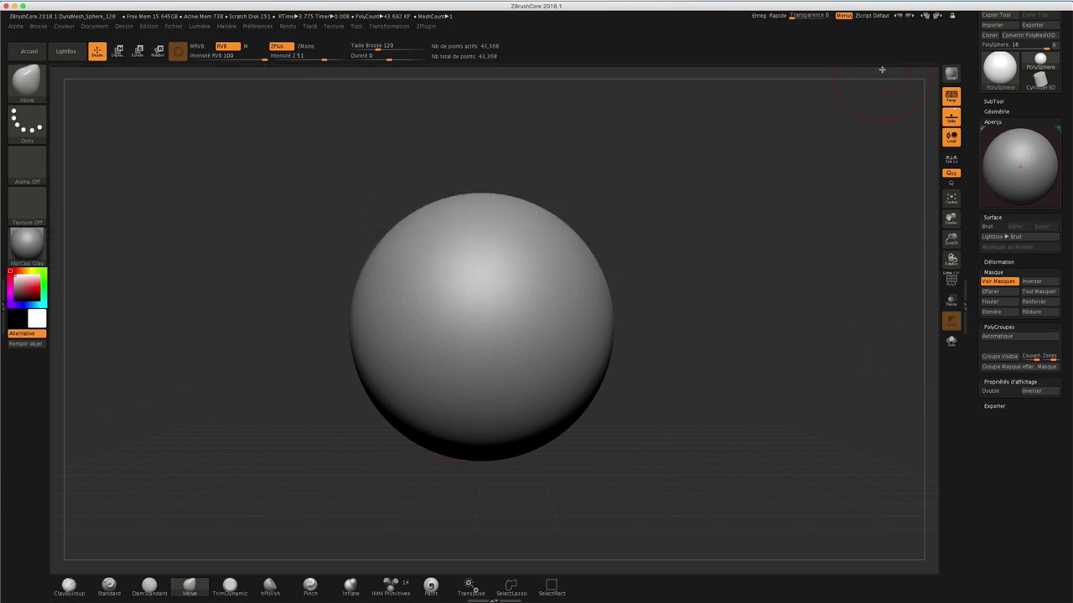
- Reopen LightBox, try larger and single-row sizes, and show the Projet files
left_click(65, 51)
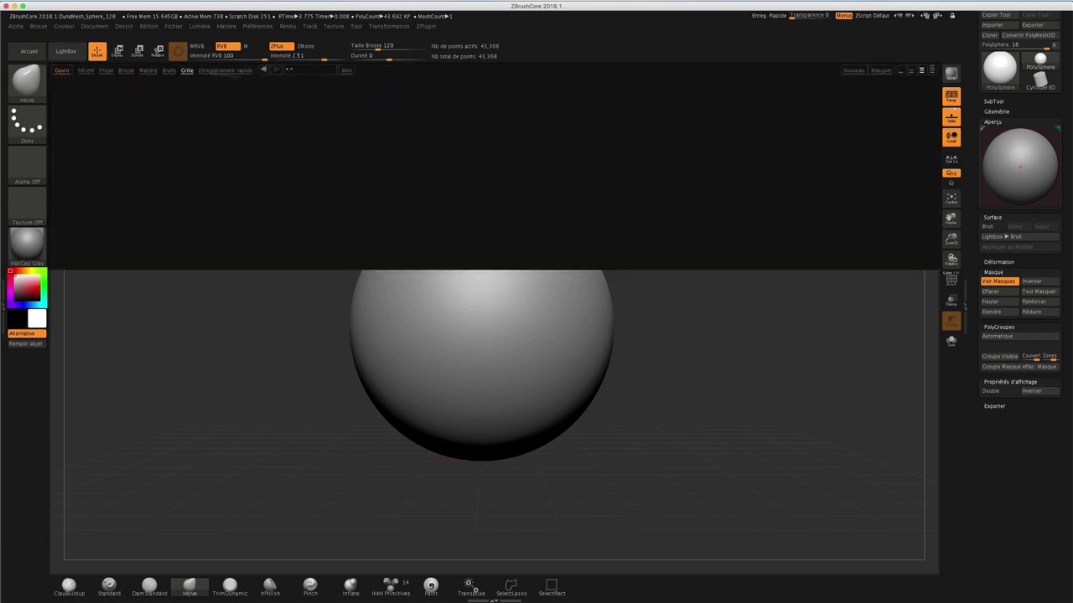
left_click(930, 70)
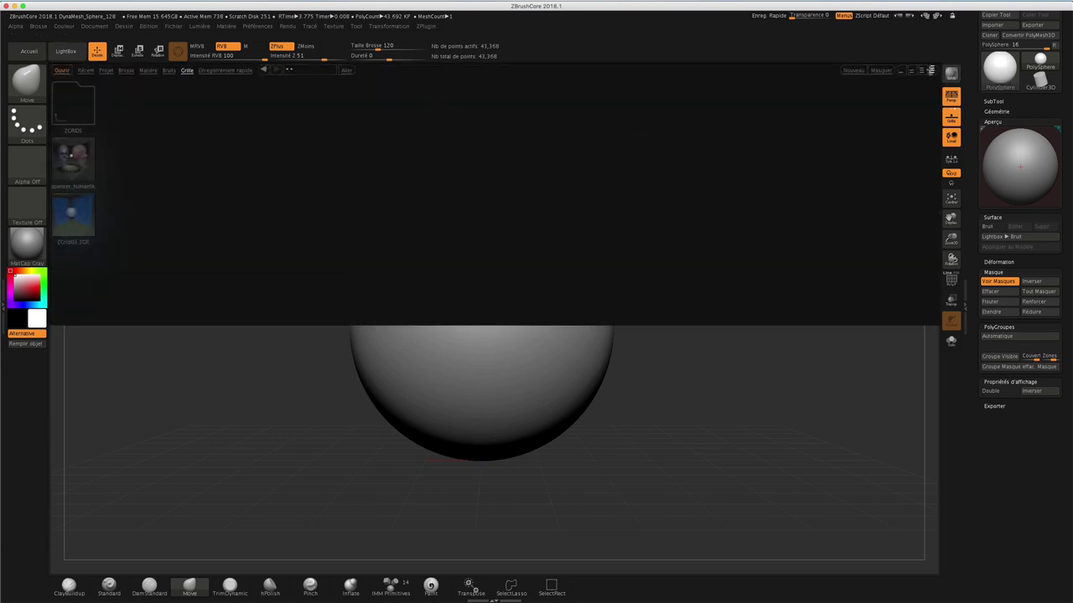
left_click(912, 69)
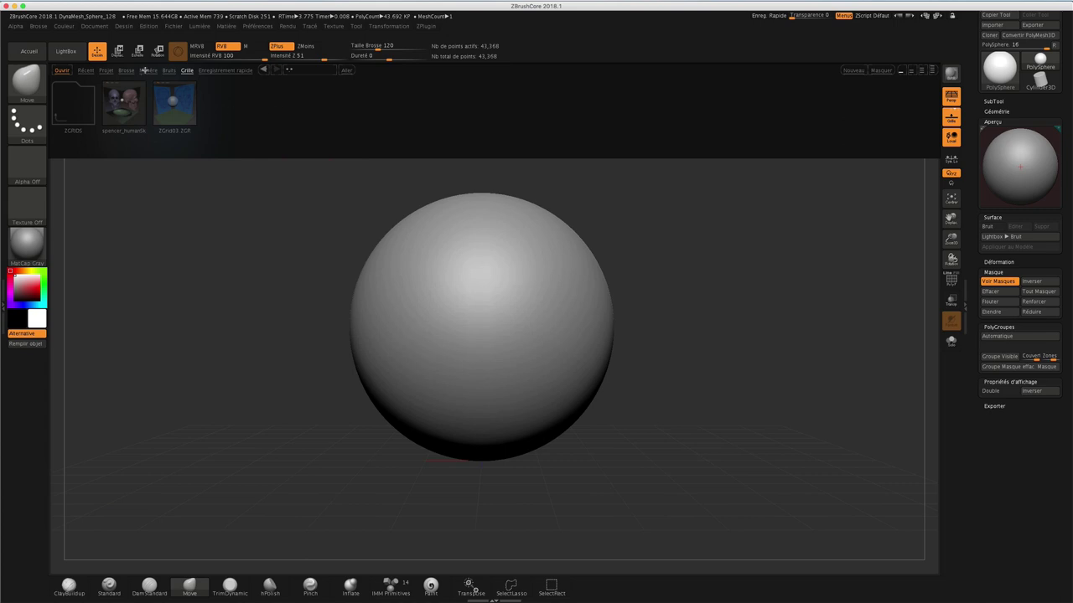
left_click(107, 70)
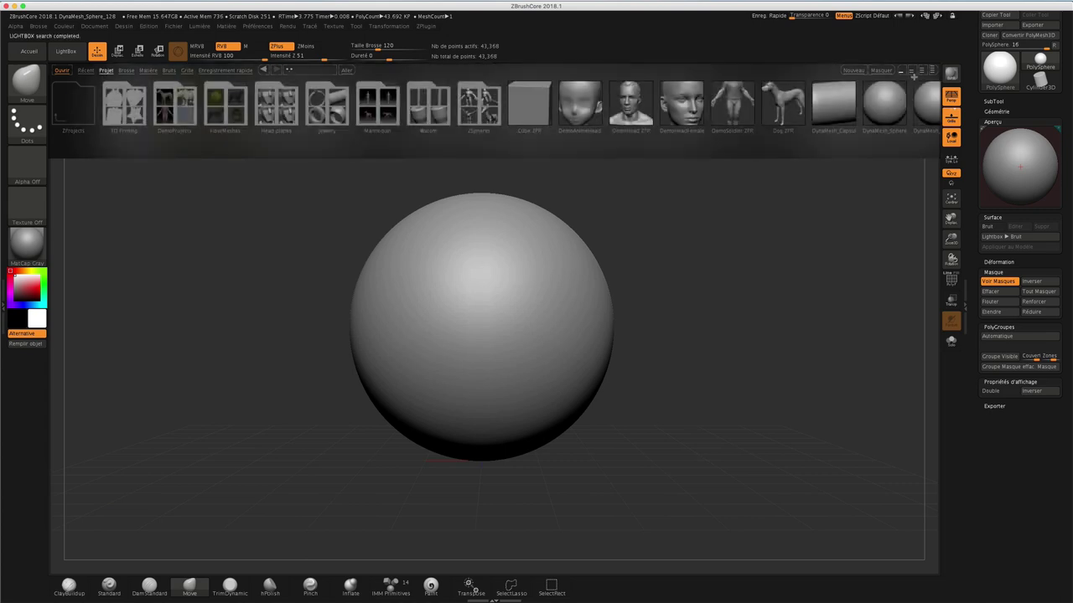
- Resize the LightBox through one to four rows, settling on three rows
left_click(912, 72)
left_click(922, 71)
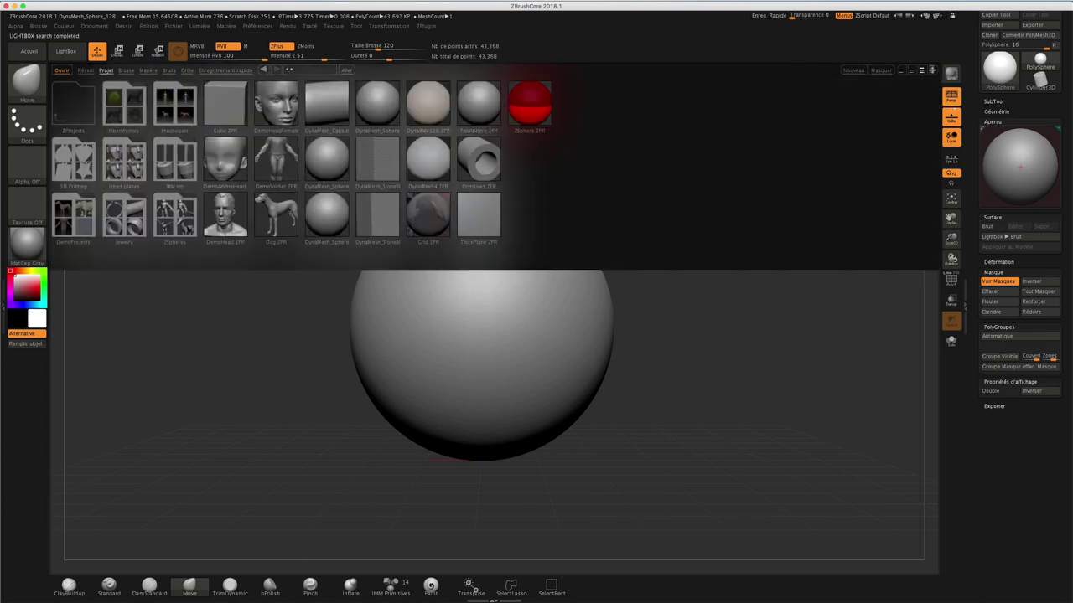
left_click(930, 71)
left_click(901, 70)
left_click(901, 70)
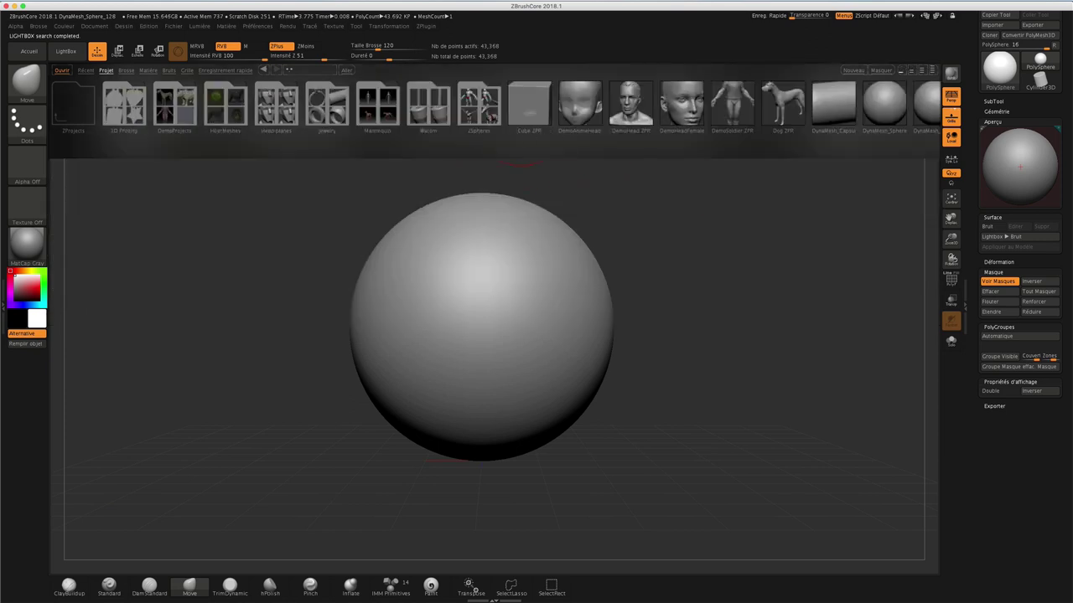
left_click(913, 71)
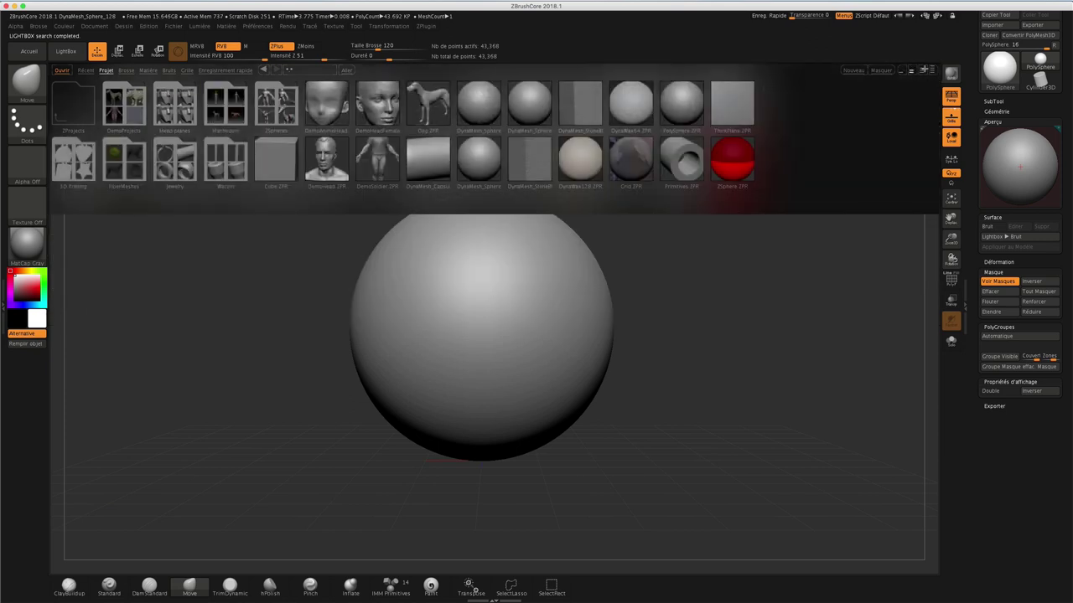
left_click(925, 70)
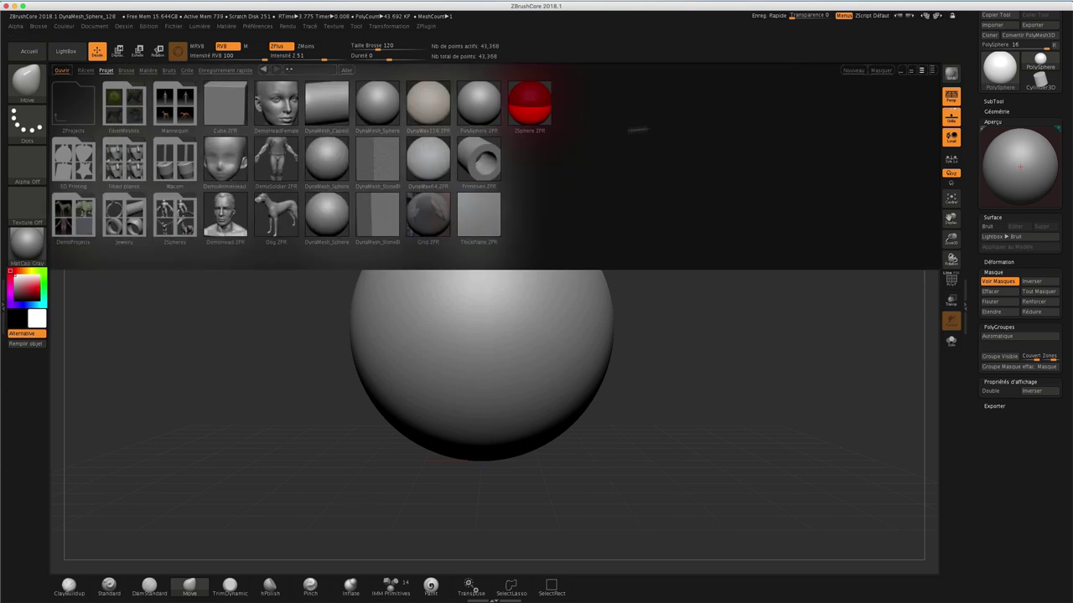
left_click(932, 71)
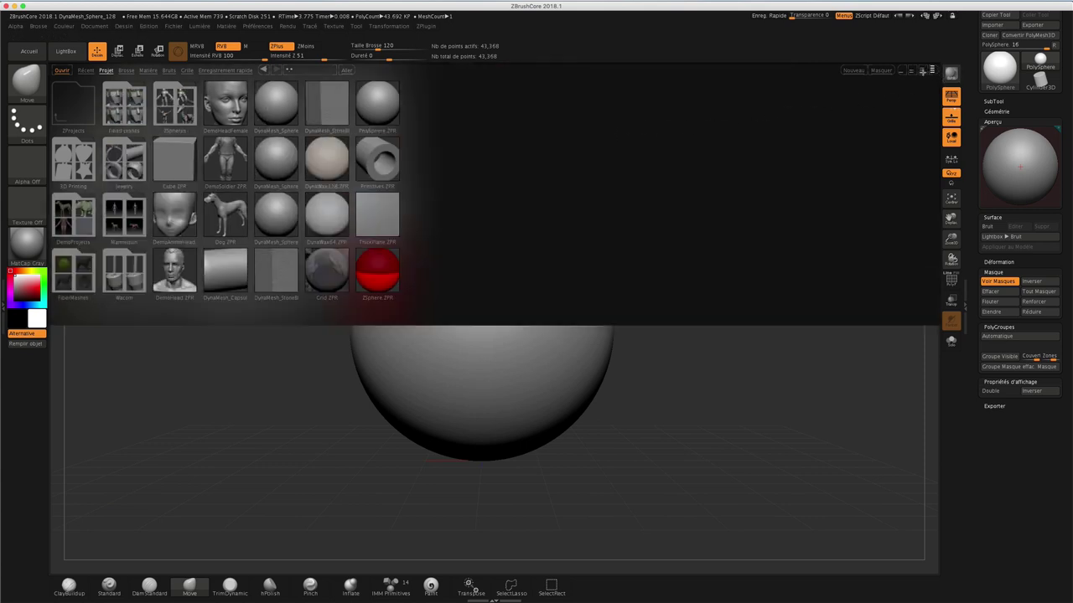
left_click(922, 70)
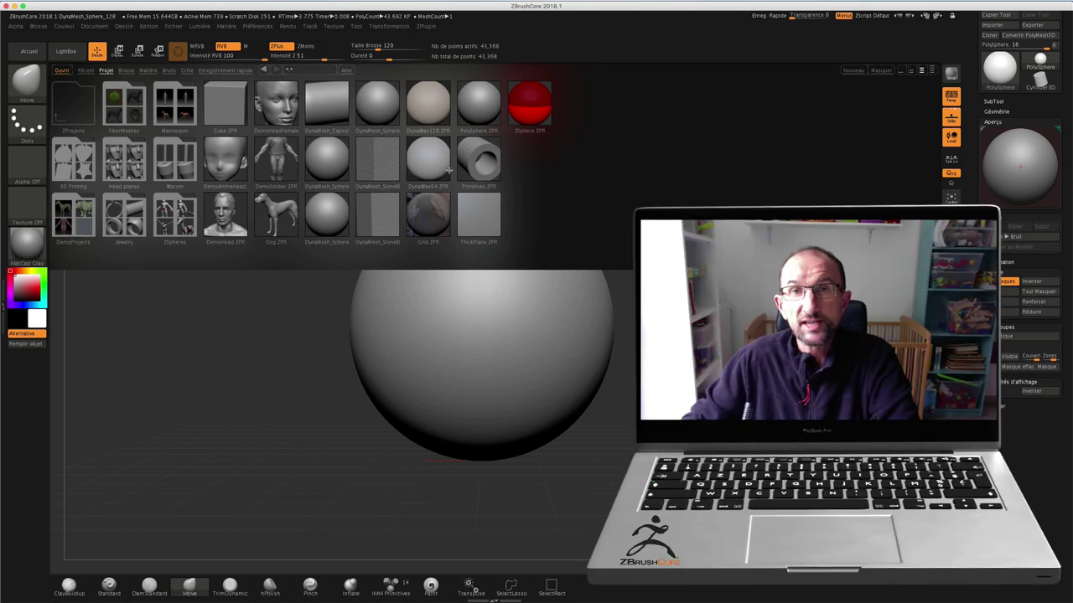